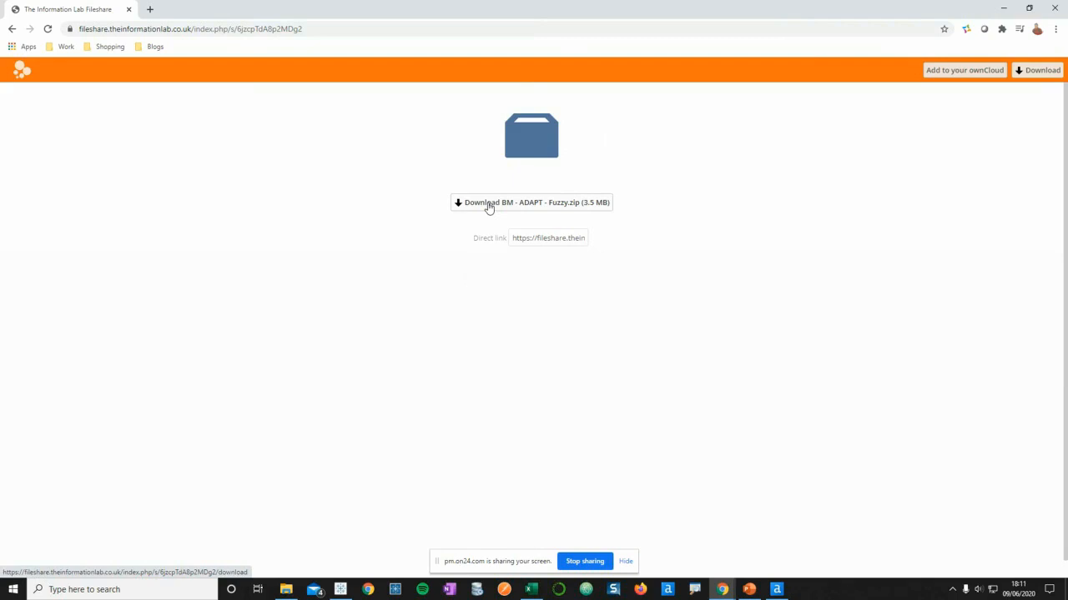
# Show the download-link slide in PowerPoint, and review the ADAPT folder and its Inputs subfolder in File Explorer
pyautogui.click(749, 590)
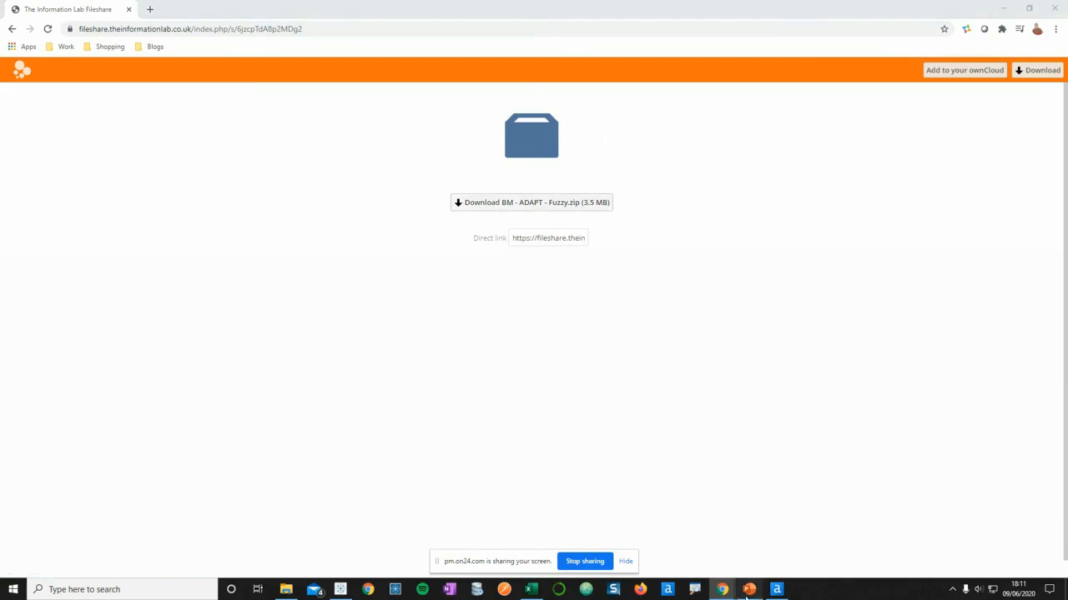
pyautogui.click(201, 206)
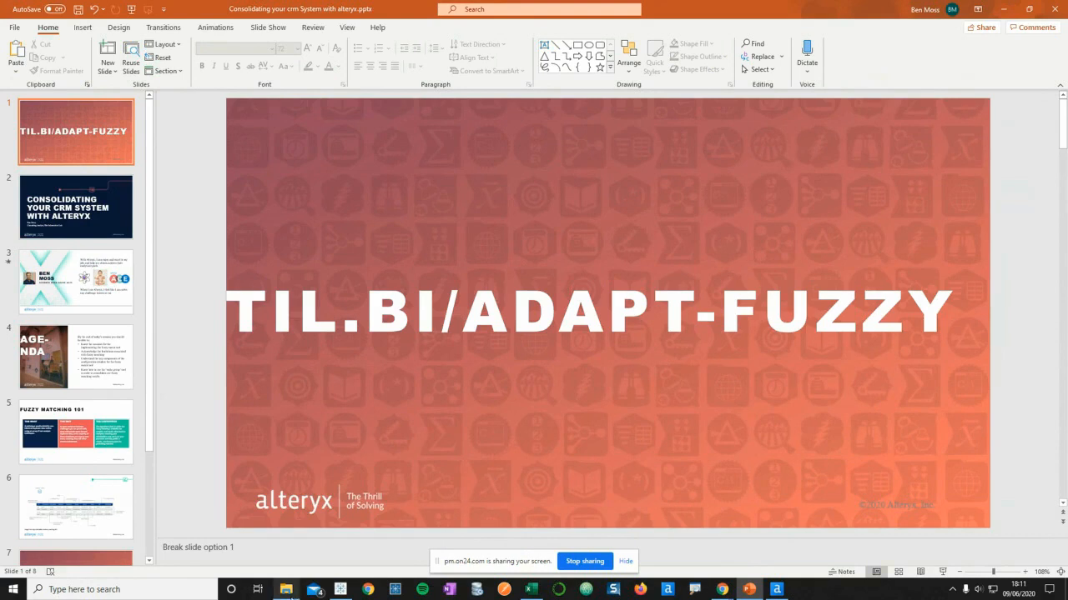
pyautogui.click(286, 588)
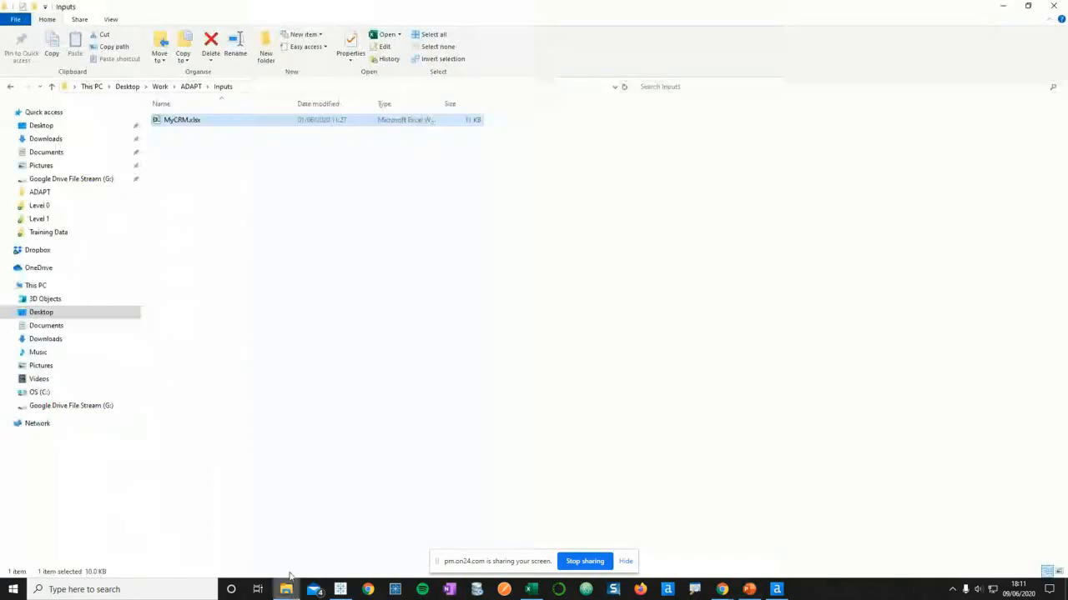
pyautogui.click(191, 86)
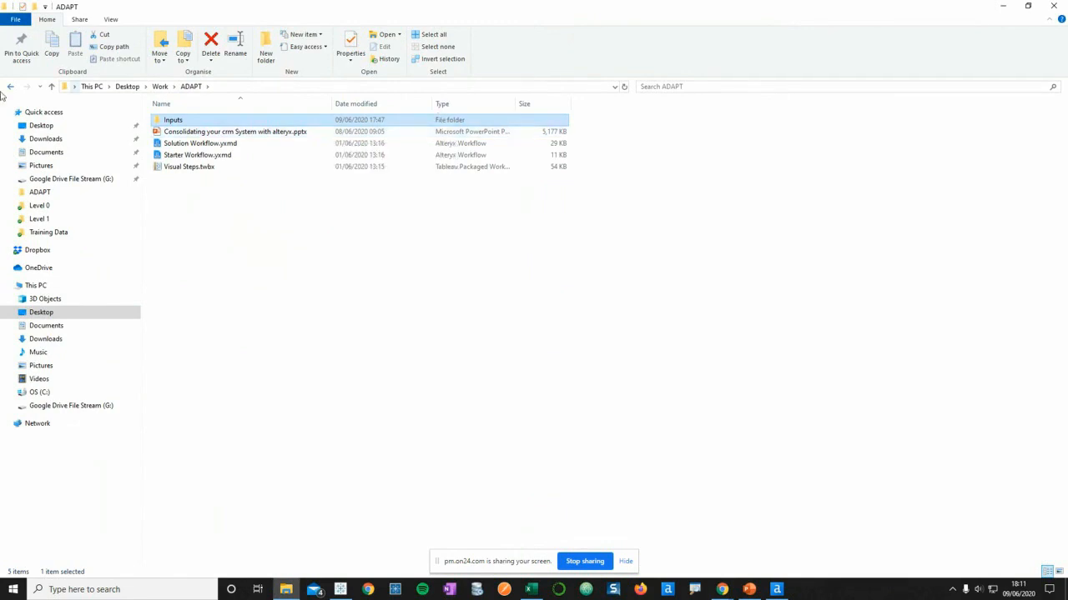
pyautogui.click(226, 145)
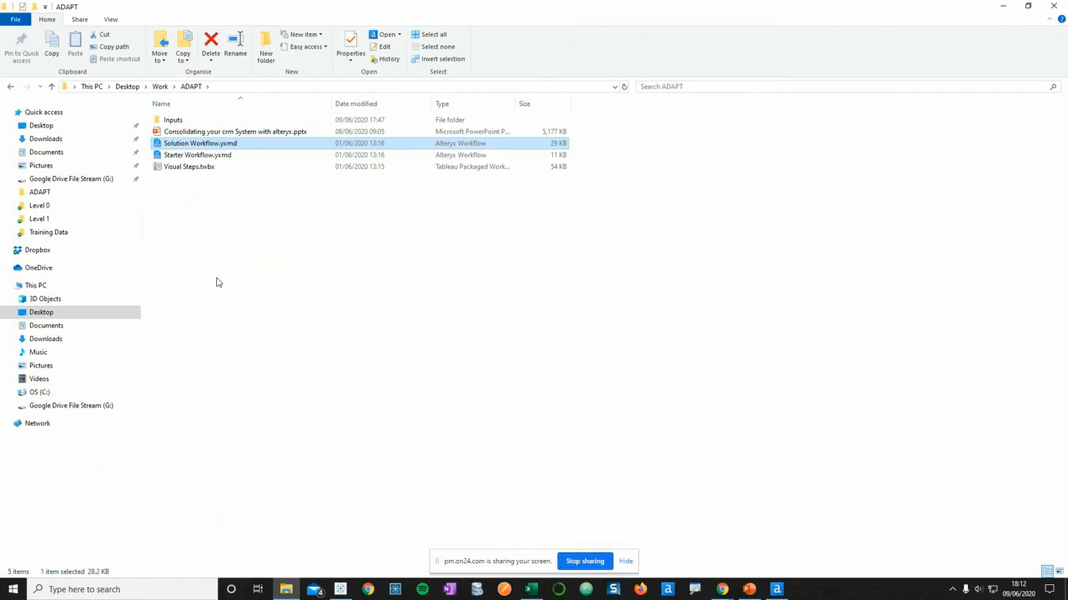
pyautogui.doubleClick(175, 121)
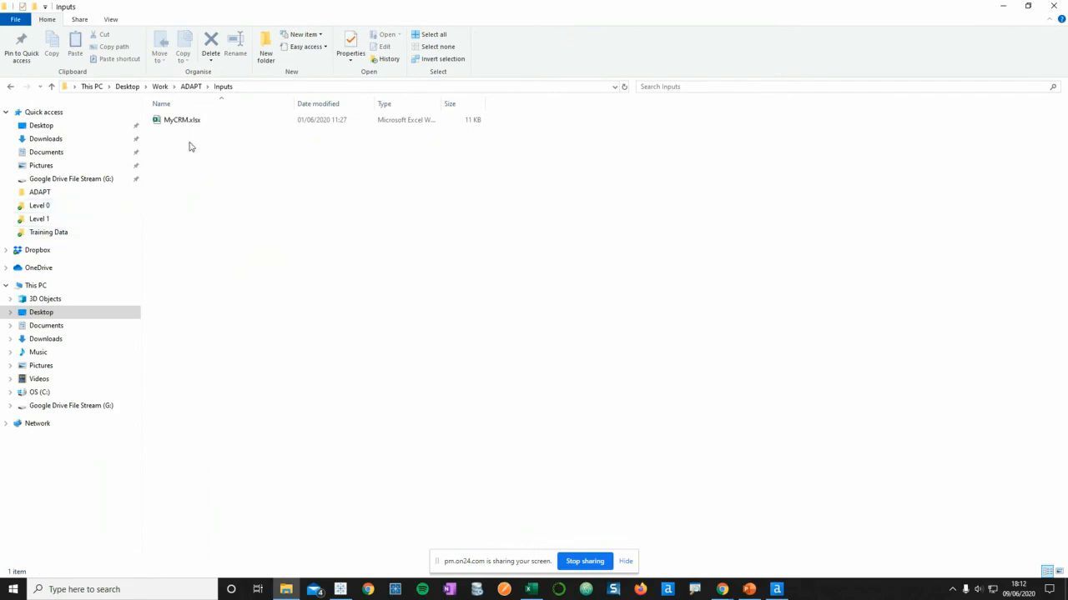
# Examine the contact records in the MyCRM.xlsx workbook in Excel, comparing the names in rows 4 and 6
pyautogui.click(537, 588)
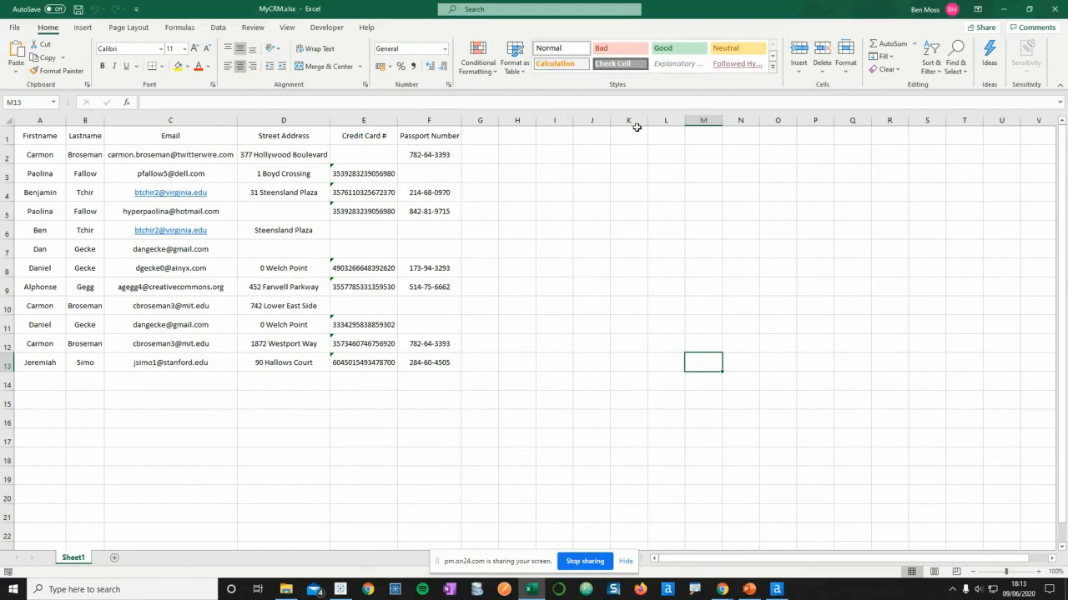
pyautogui.click(47, 189)
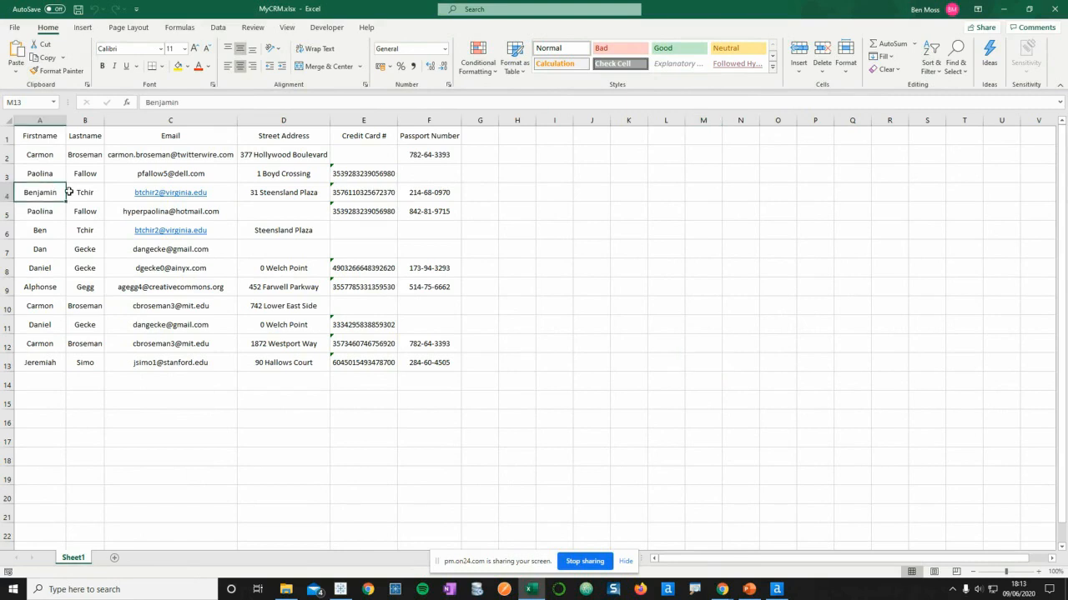
pyautogui.click(54, 232)
pyautogui.click(101, 231)
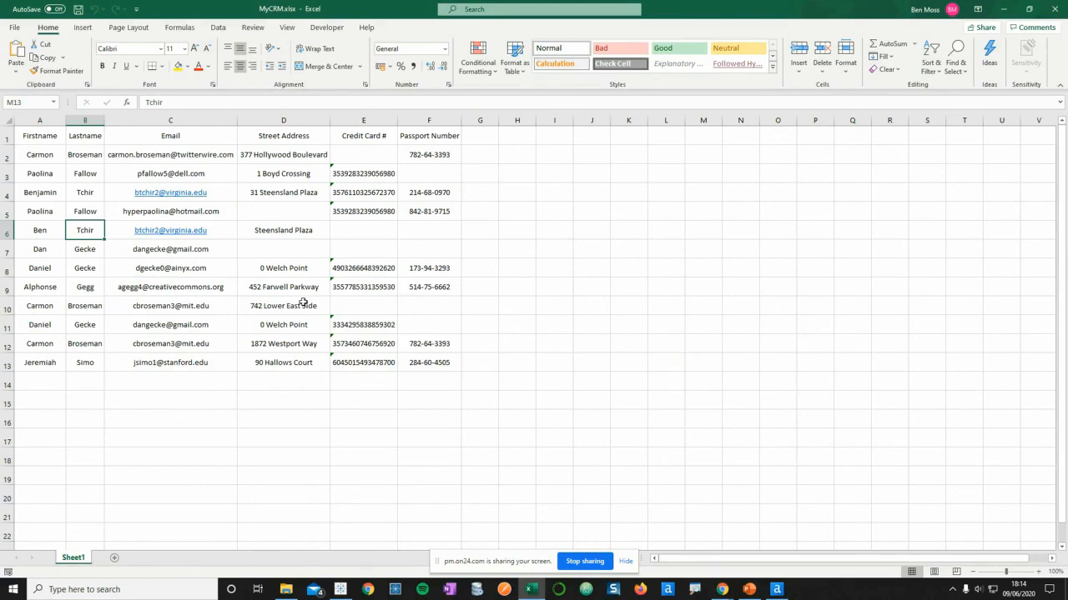
pyautogui.hotkey('alt', 'Tab')
pyautogui.hotkey('alt', 'Tab')
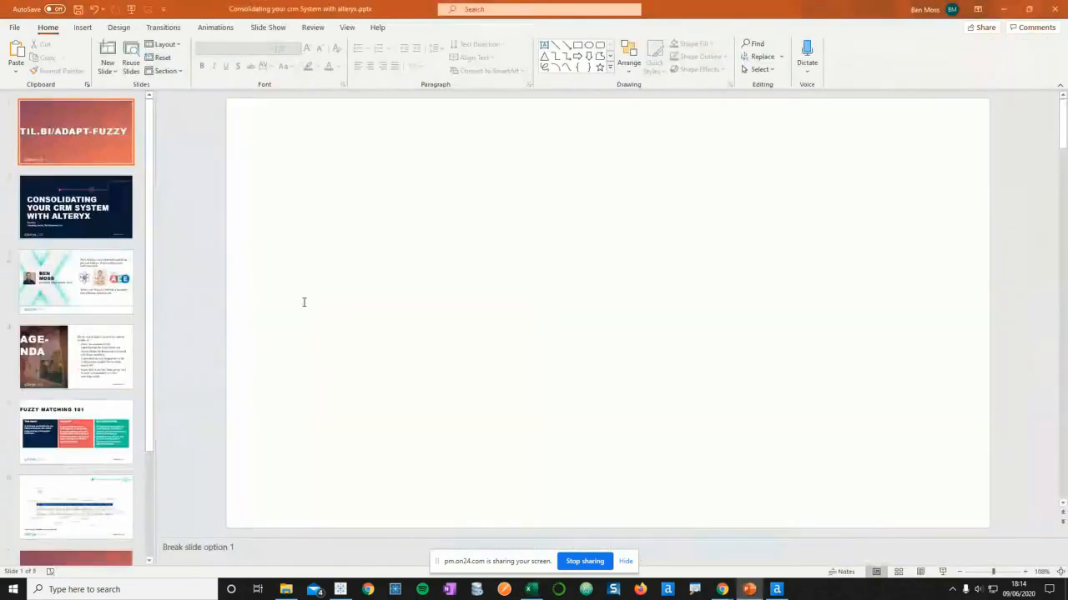
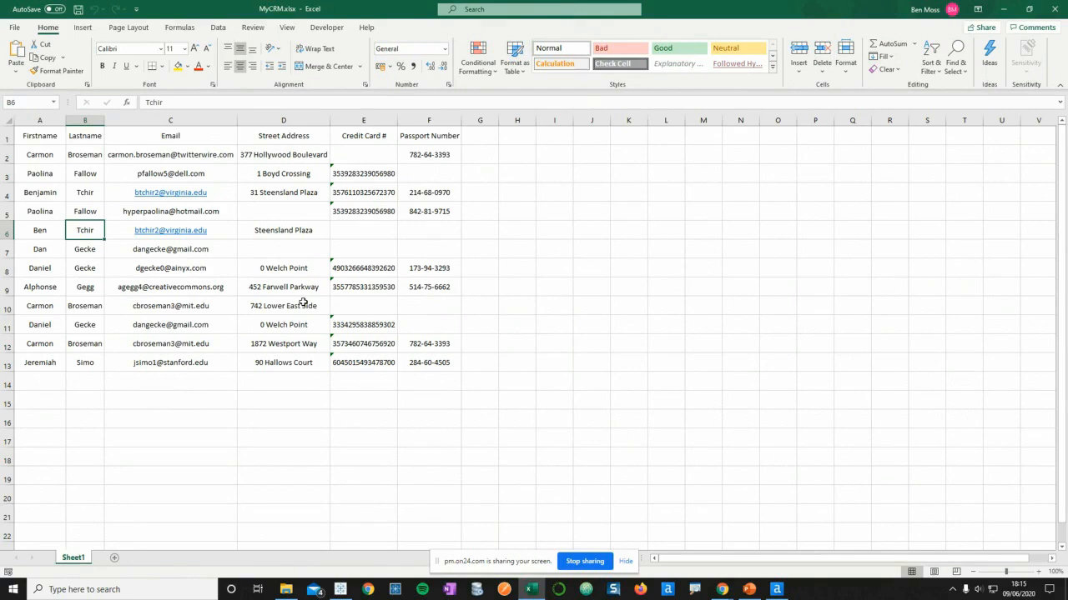
# Close the MyCRM workbook, locate Visual Steps.twbx in the ADAPT folder, and view the Visual Steps workbook in Tableau
pyautogui.click(1060, 6)
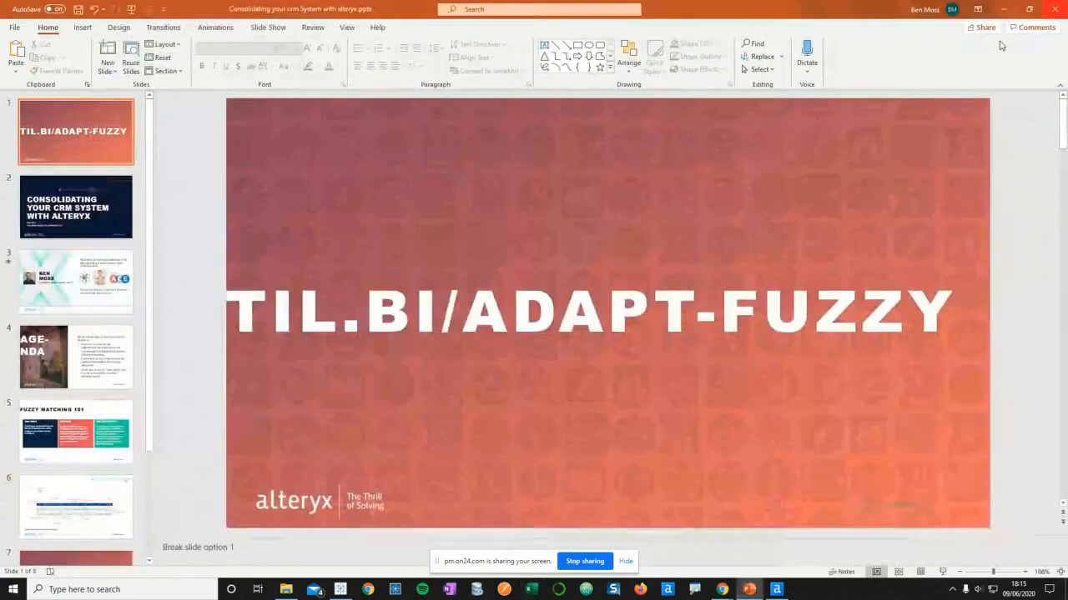
pyautogui.hotkey('alt', 'Tab')
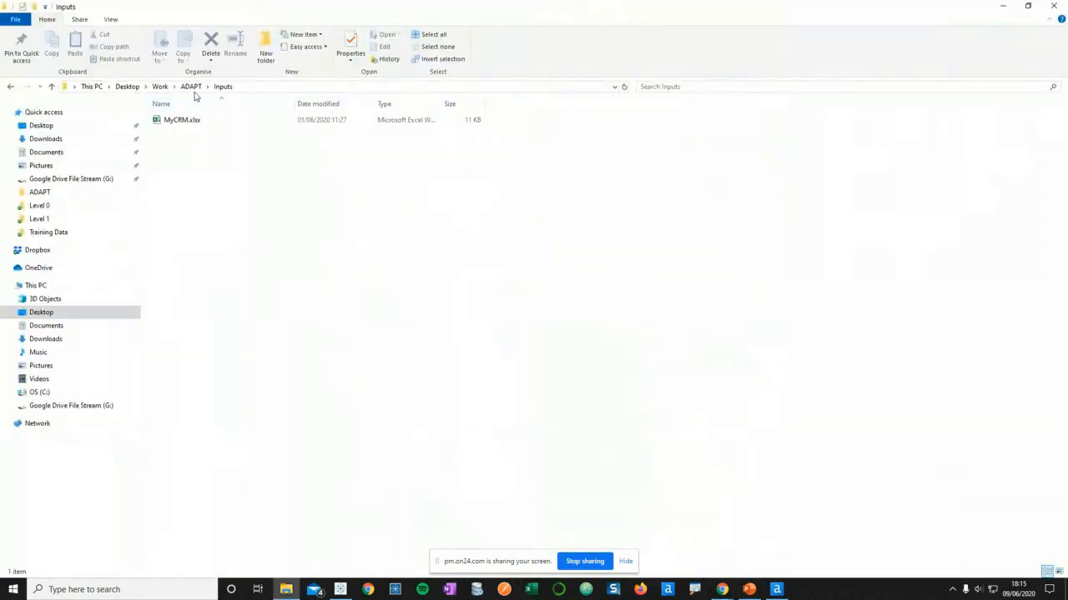
pyautogui.click(194, 87)
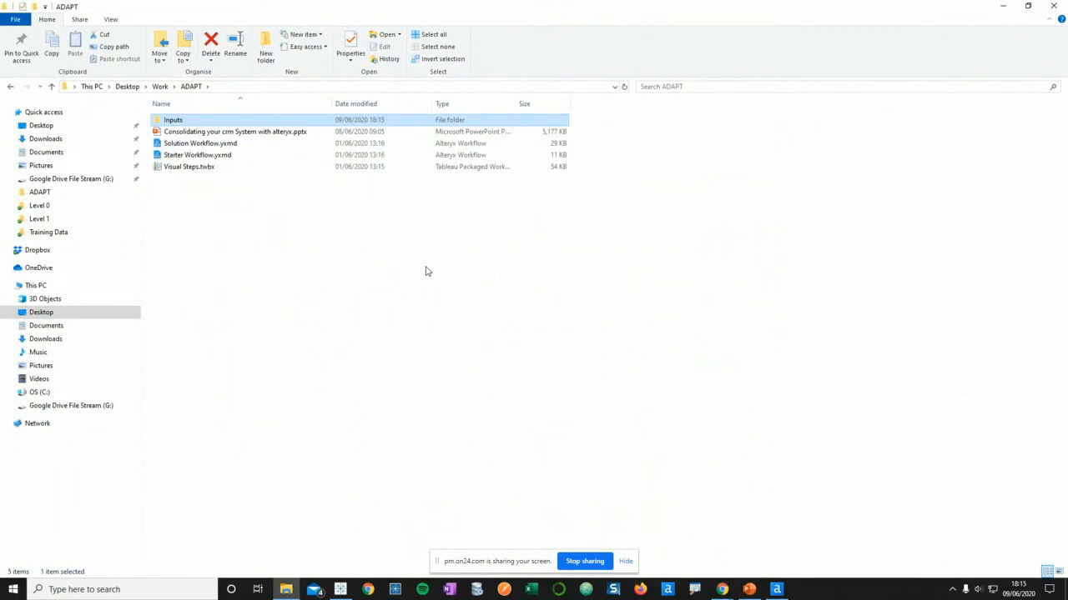
pyautogui.click(259, 172)
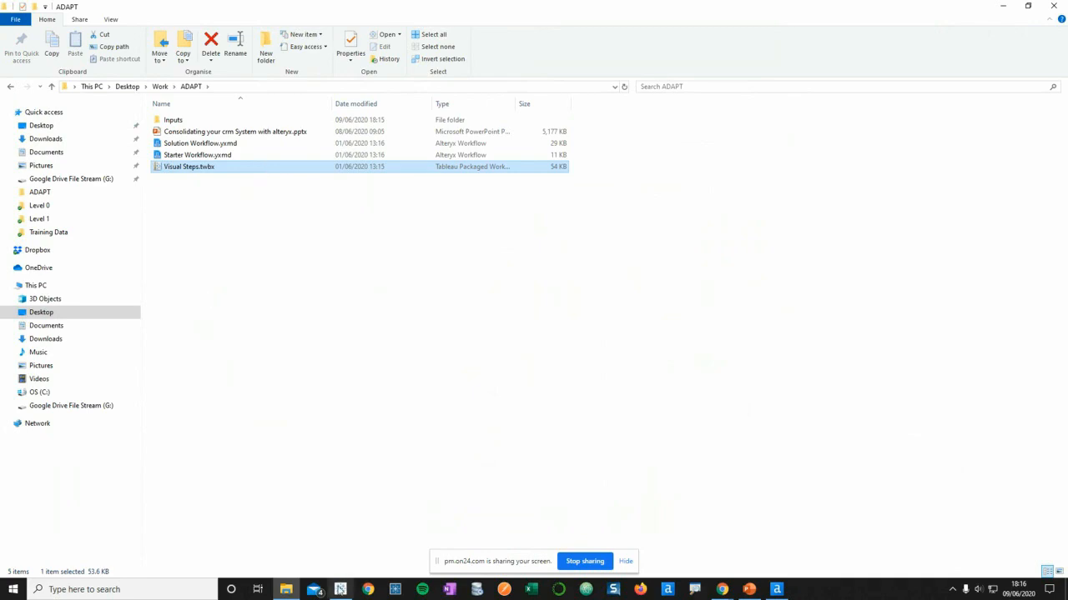
pyautogui.click(340, 589)
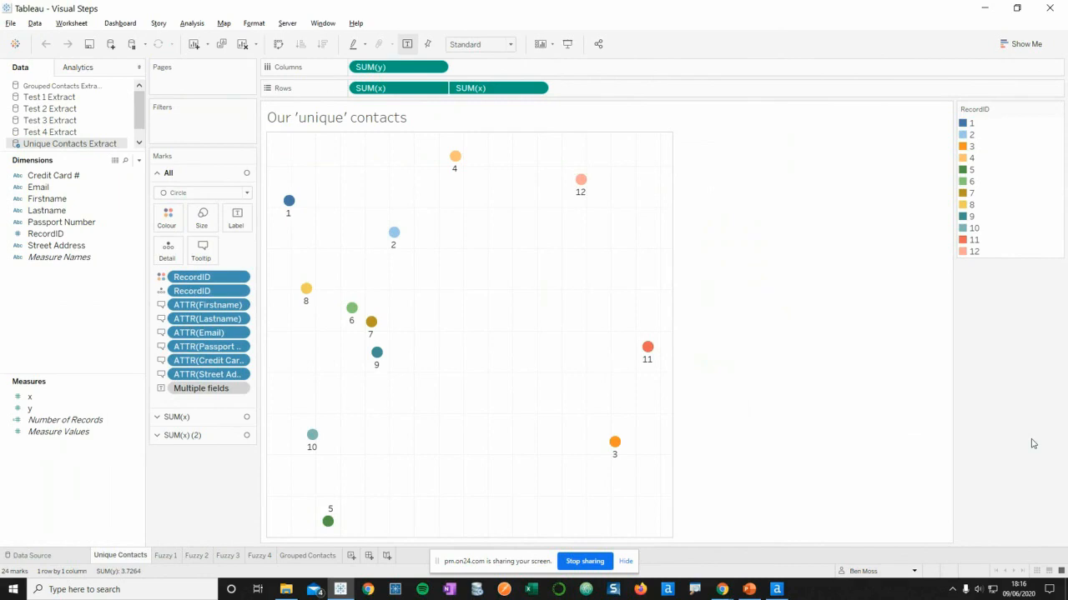
# Switch to Alteryx Designer and open Starter Workflow.yxmd from the ADAPT folder under Desktop > Work
pyautogui.hotkey('alt', 'Tab')
pyautogui.hotkey('alt', 'Tab')
pyautogui.hotkey('alt', 'Tab')
pyautogui.hotkey('alt', 'Tab')
pyautogui.hotkey('alt', 'Tab')
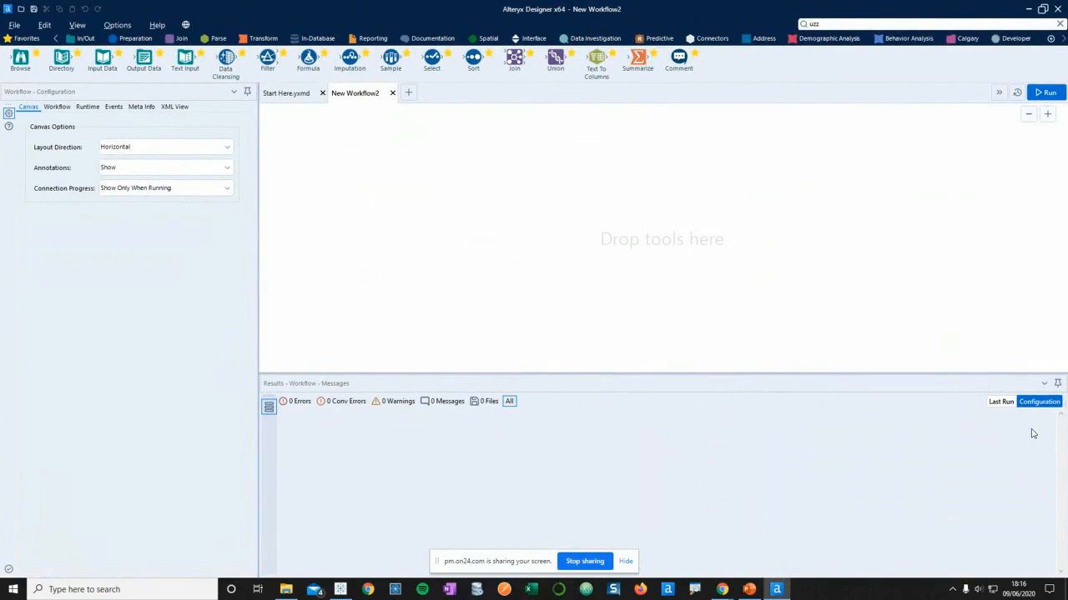
pyautogui.click(13, 26)
pyautogui.moveTo(57, 78)
pyautogui.click(163, 82)
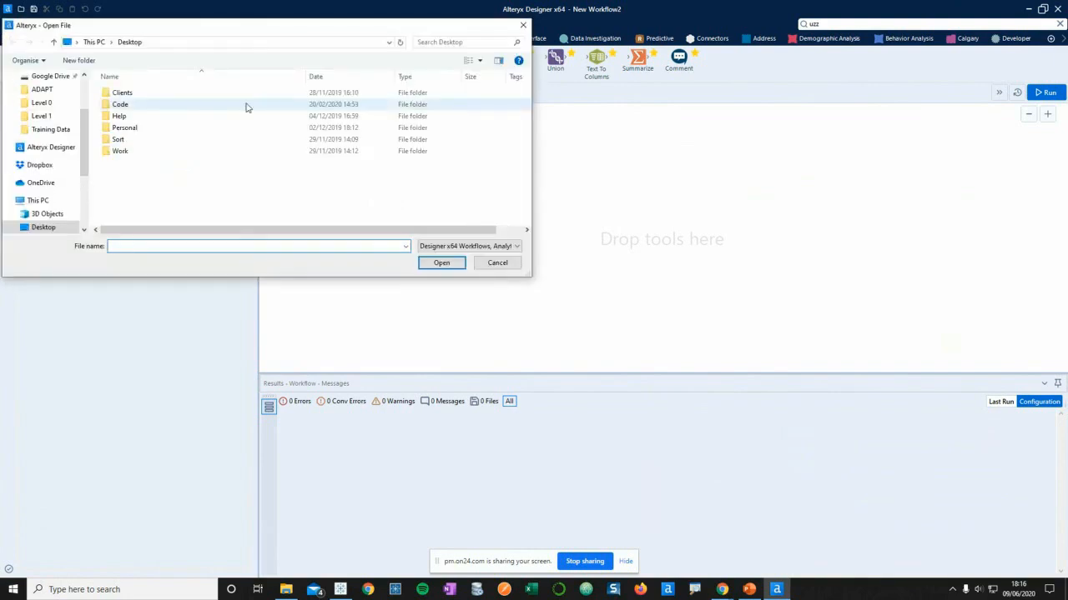
pyautogui.doubleClick(164, 153)
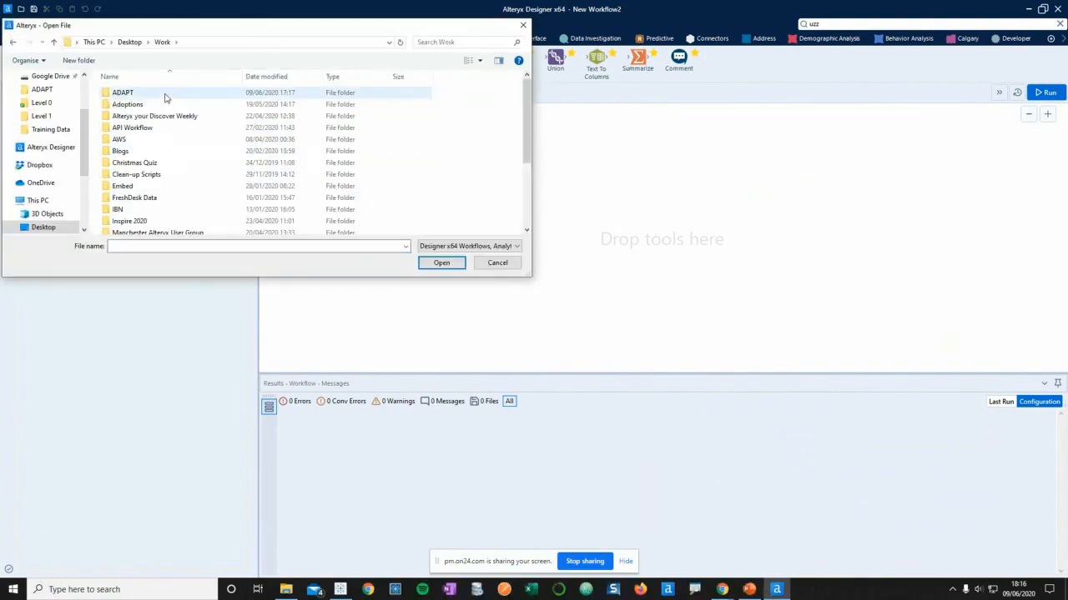
pyautogui.doubleClick(167, 94)
pyautogui.click(173, 116)
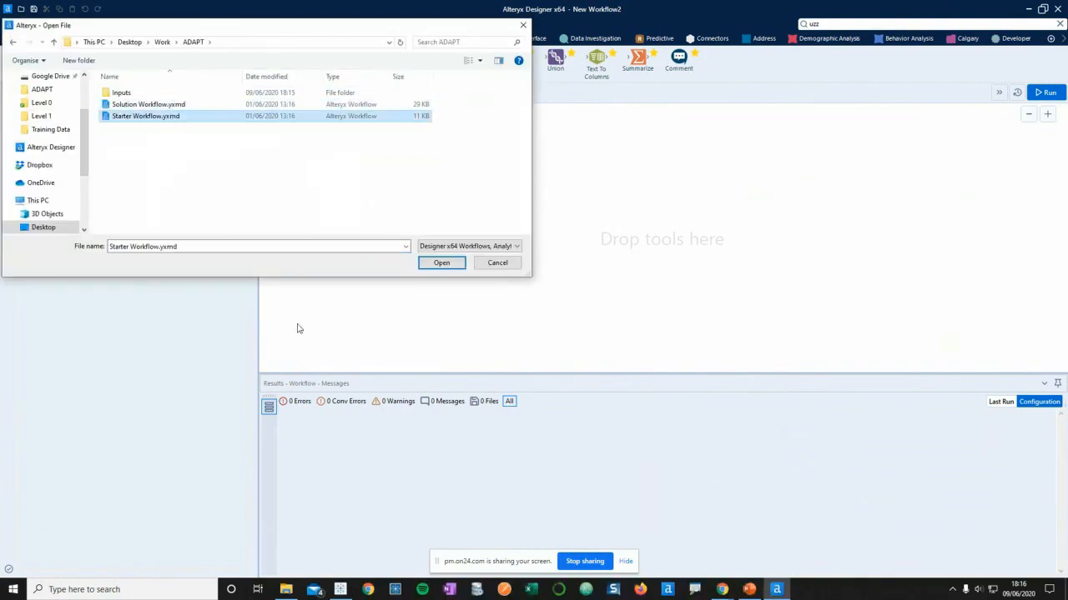
pyautogui.doubleClick(247, 120)
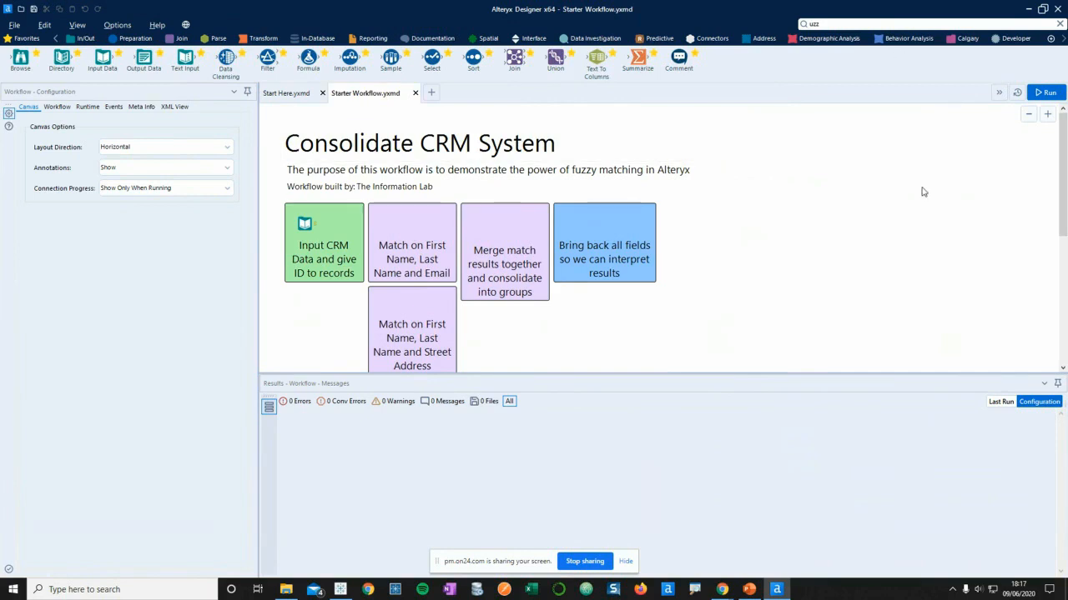
# Run the starter workflow and display the records output by the Input Data tool
pyautogui.scroll(-1, 914, 164)
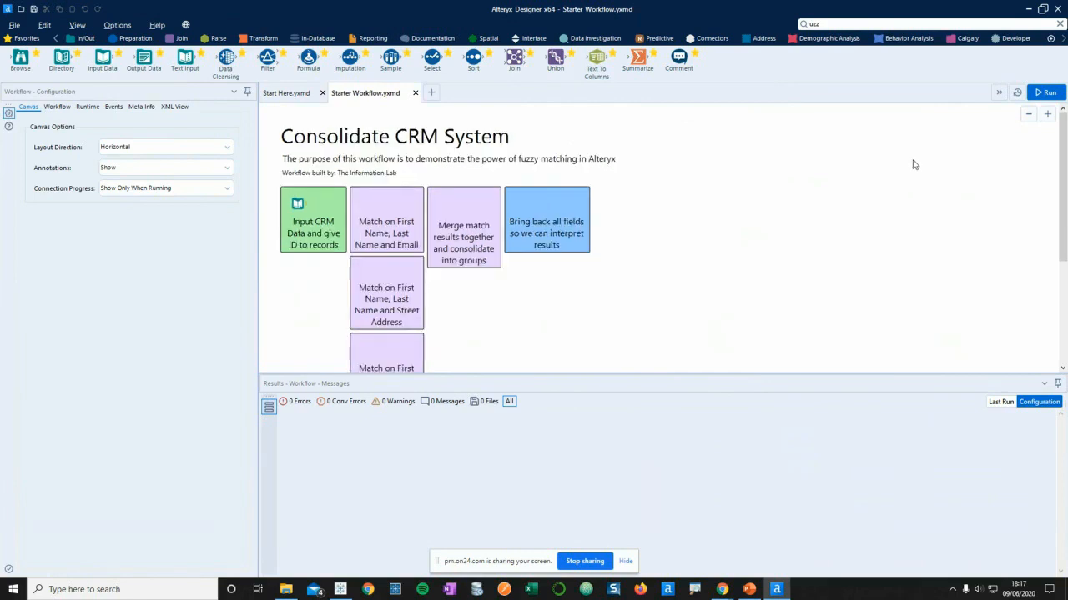
pyautogui.click(1034, 93)
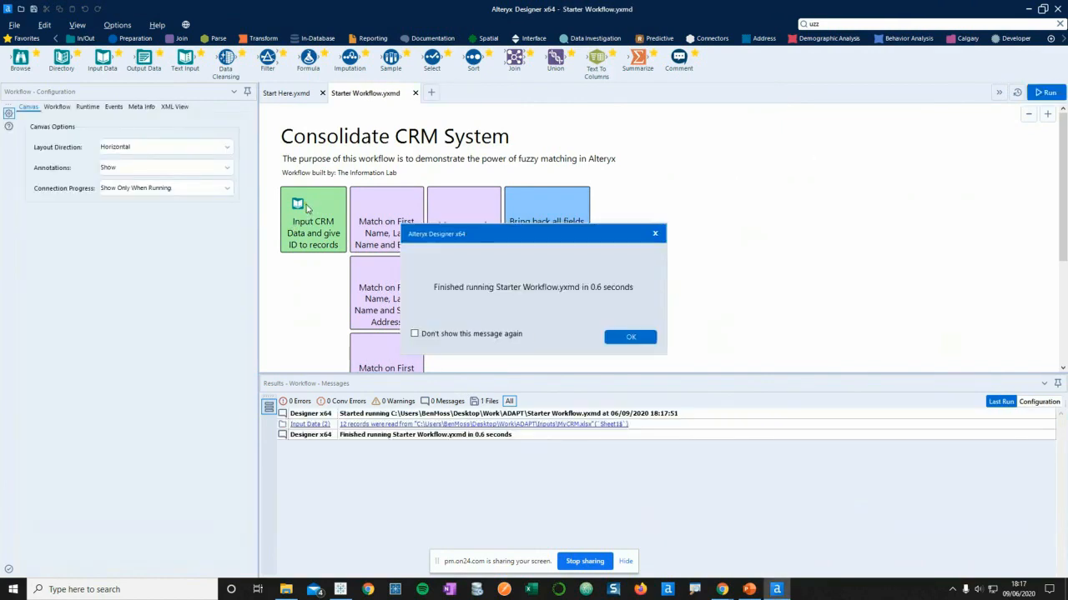
pyautogui.click(307, 209)
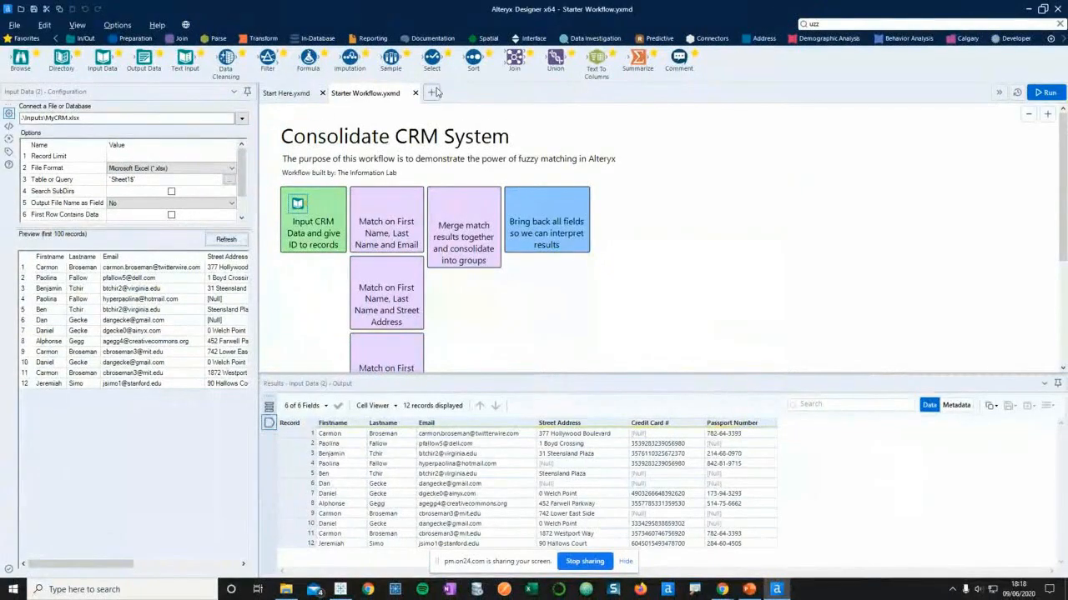
# Add a Record ID tool connected after the Input Data tool in the green container, and run the workflow
pyautogui.click(131, 41)
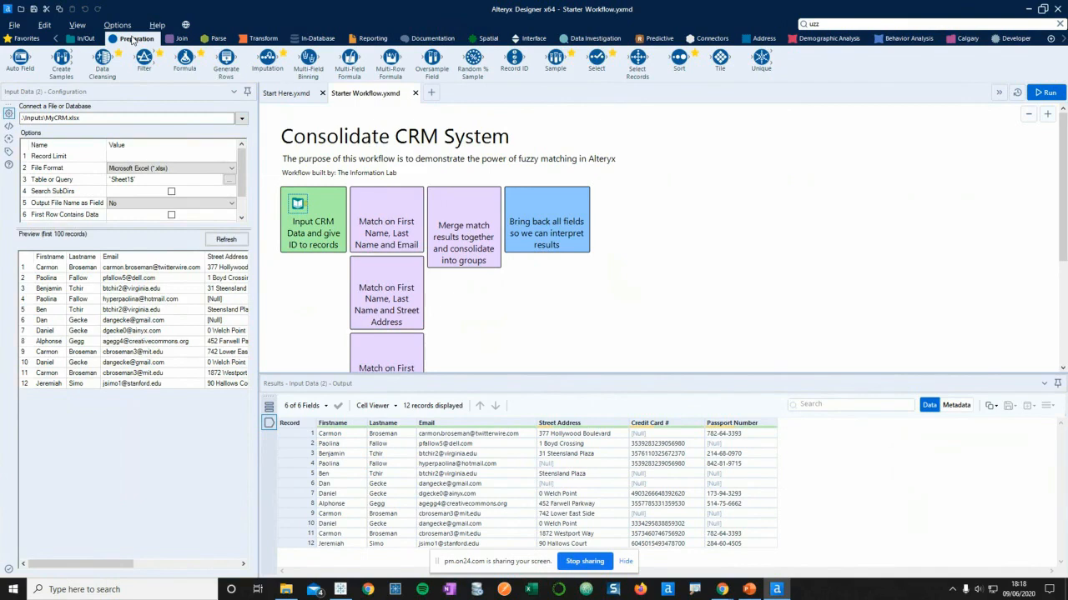
pyautogui.moveTo(513, 58); pyautogui.dragTo(325, 205)
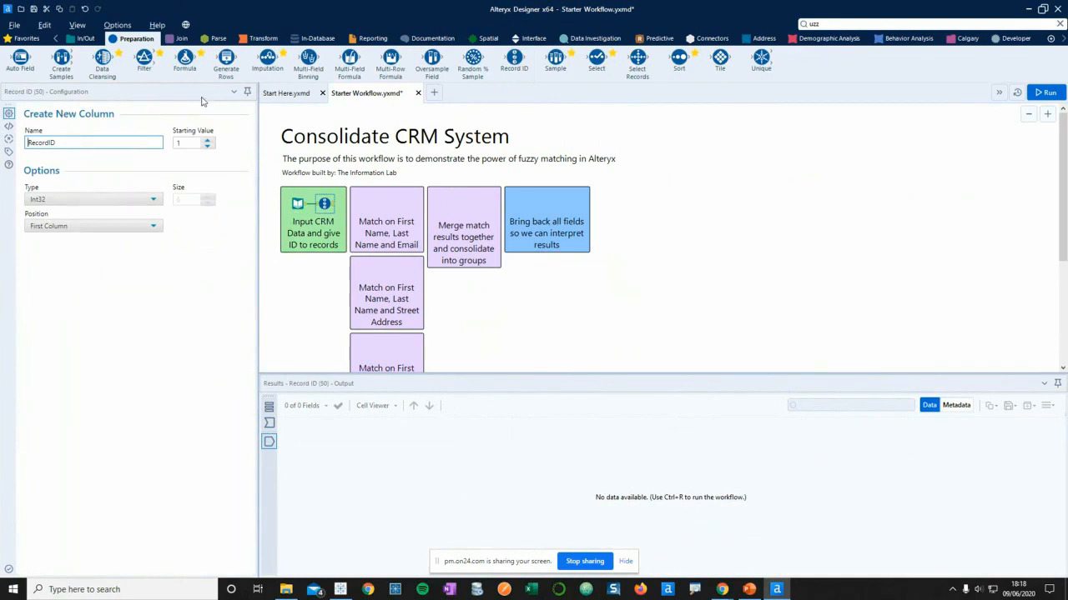
pyautogui.click(1045, 92)
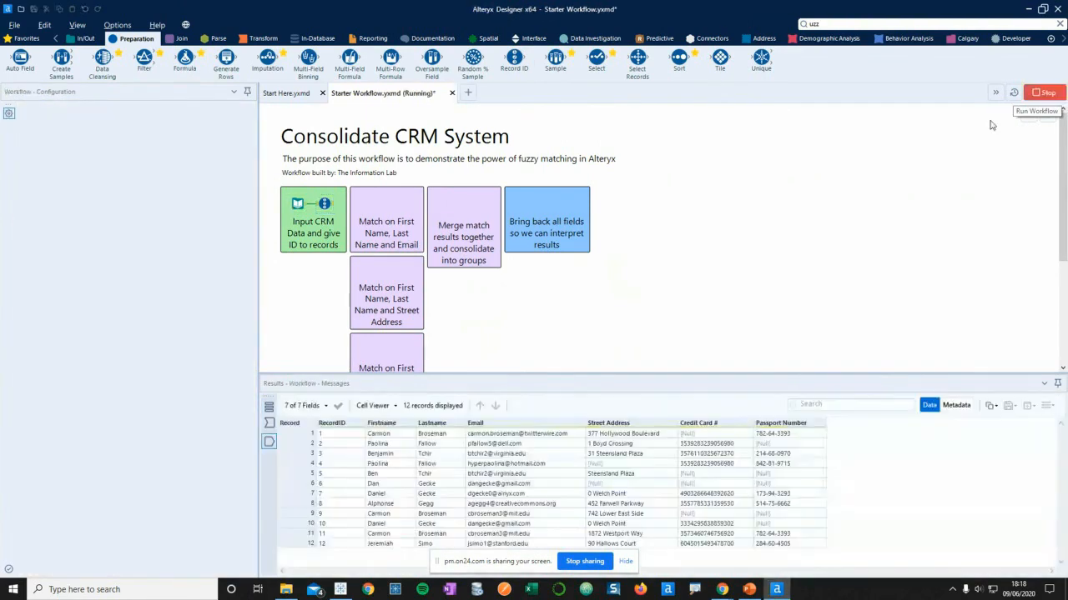
pyautogui.press('Return')
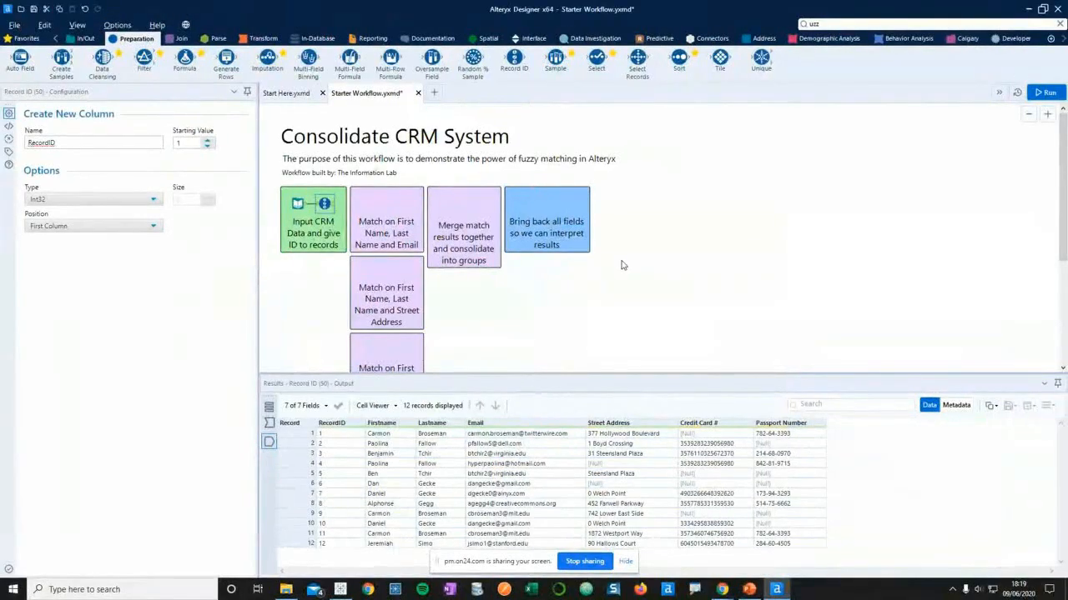
# Add a Fuzzy Match tool to the "Match on First Name, Last Name and Email" container, connected to the Record ID tool
pyautogui.scroll(-1, 620, 265)
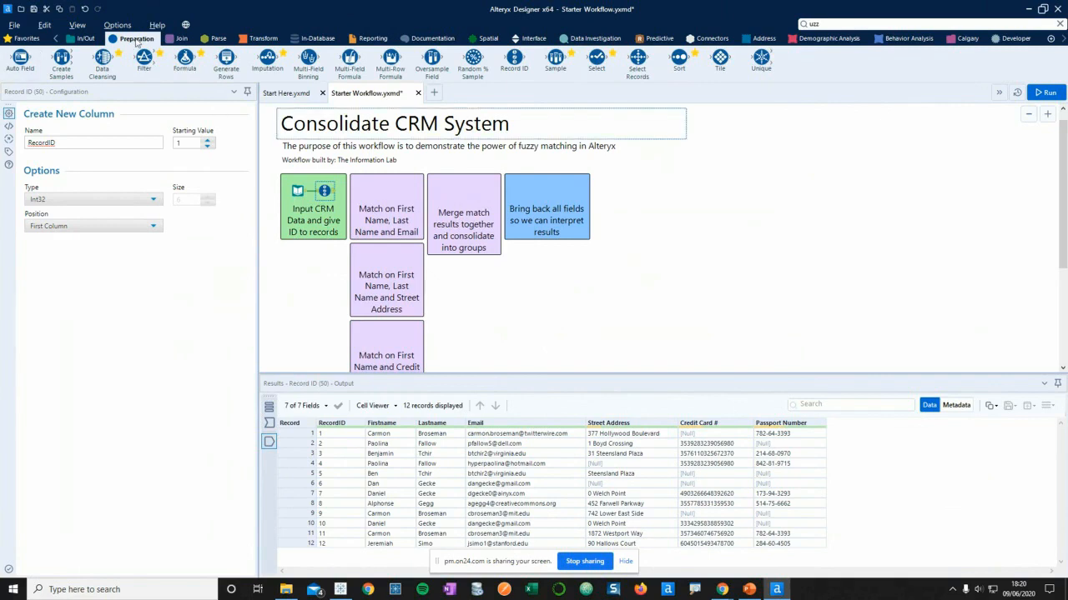
pyautogui.click(192, 40)
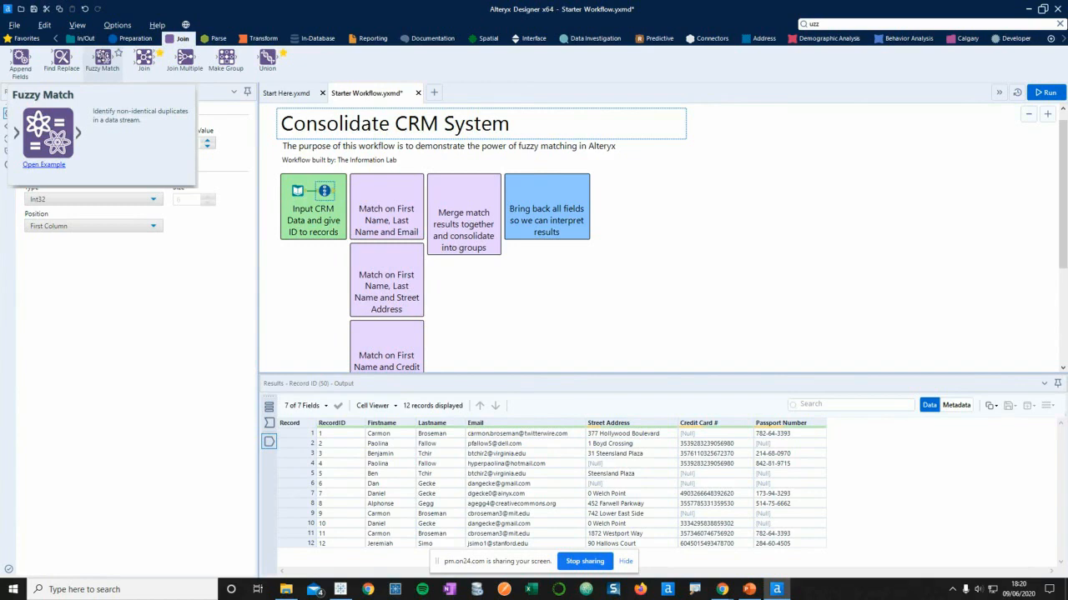
pyautogui.moveTo(102, 56); pyautogui.dragTo(383, 191)
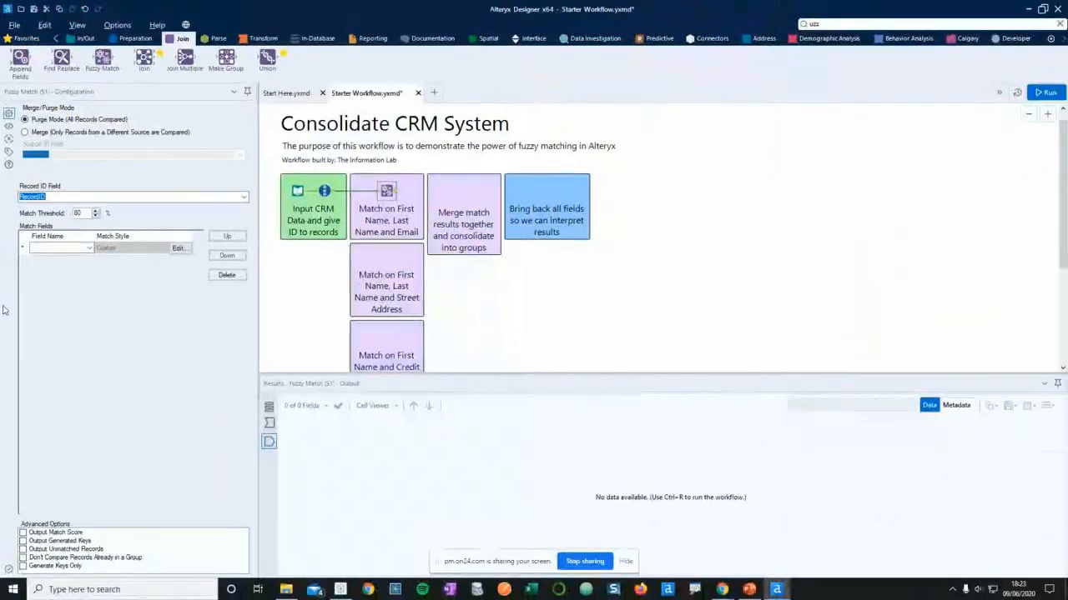
# Add Firstname as the first match field of the Fuzzy Match tool, with the match style Name w/ Nicknames
pyautogui.click(89, 248)
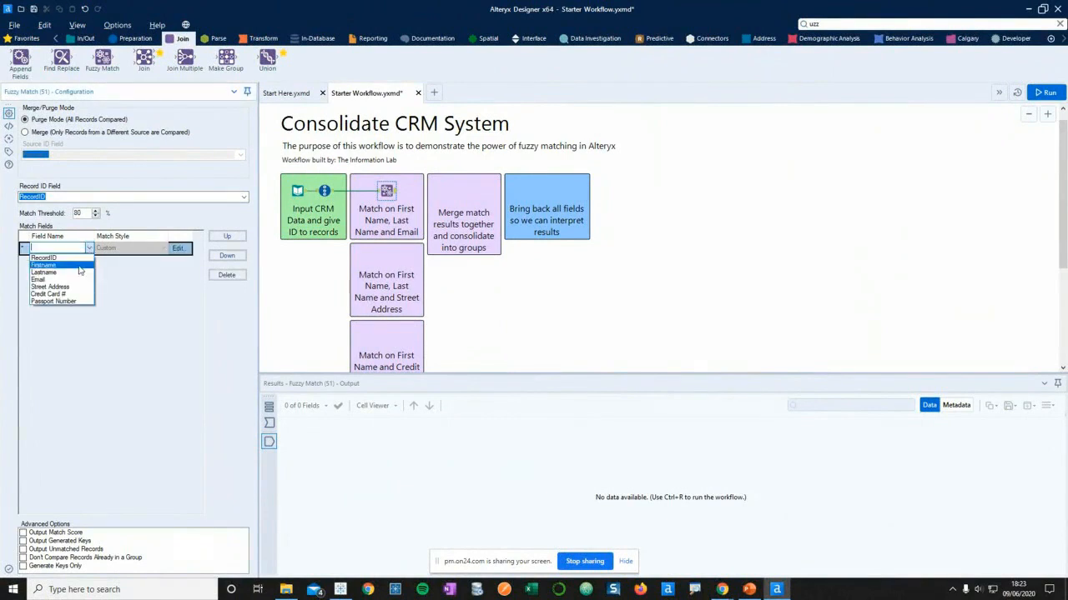
pyautogui.click(78, 265)
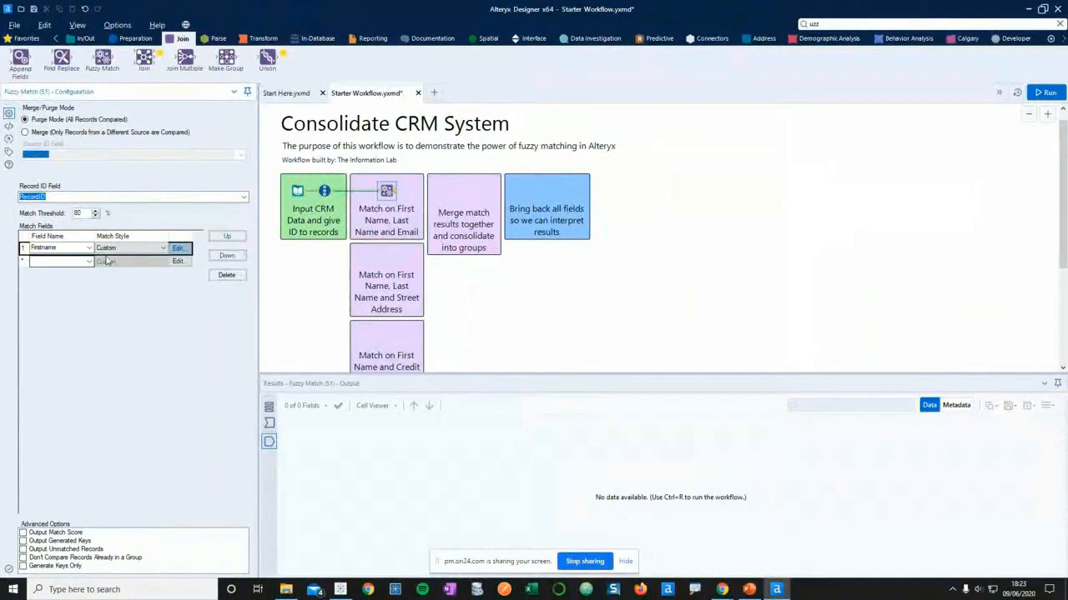
pyautogui.click(221, 233)
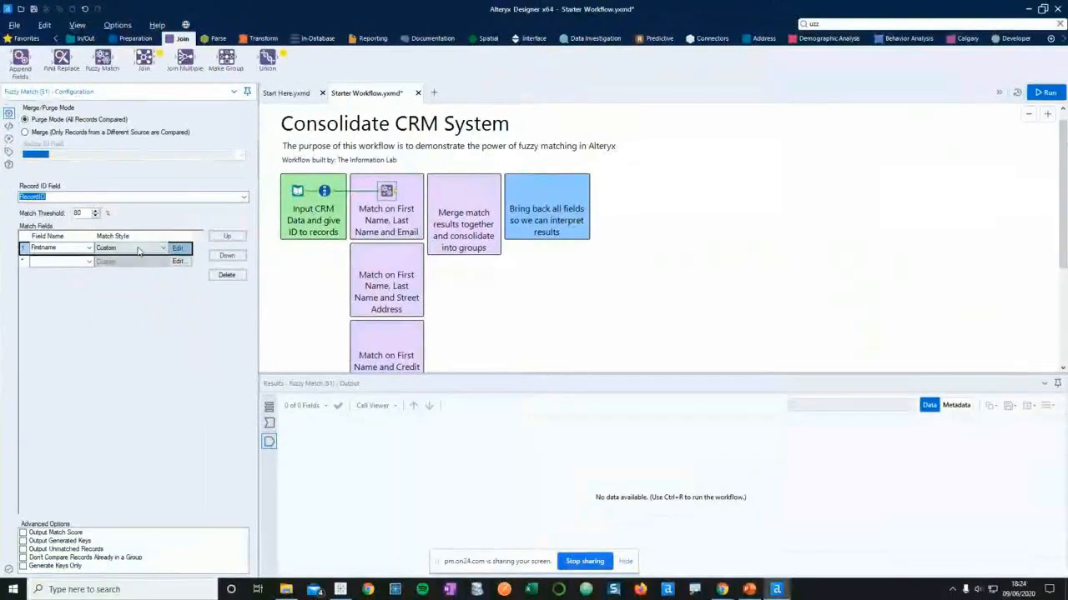
pyautogui.click(276, 226)
pyautogui.click(149, 309)
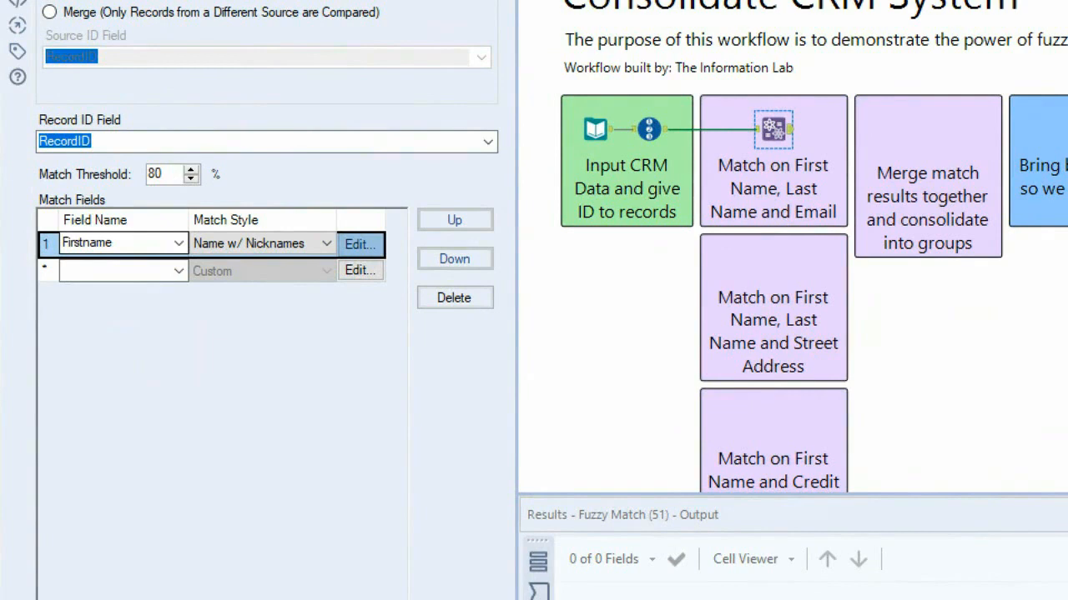
# Open the match options of the Firstname field and set Generate Keys to None
pyautogui.moveTo(391, 236)
pyautogui.mouseDown()
pyautogui.moveTo(363, 264)
pyautogui.moveTo(332, 231)
pyautogui.moveTo(407, 226)
pyautogui.mouseUp()
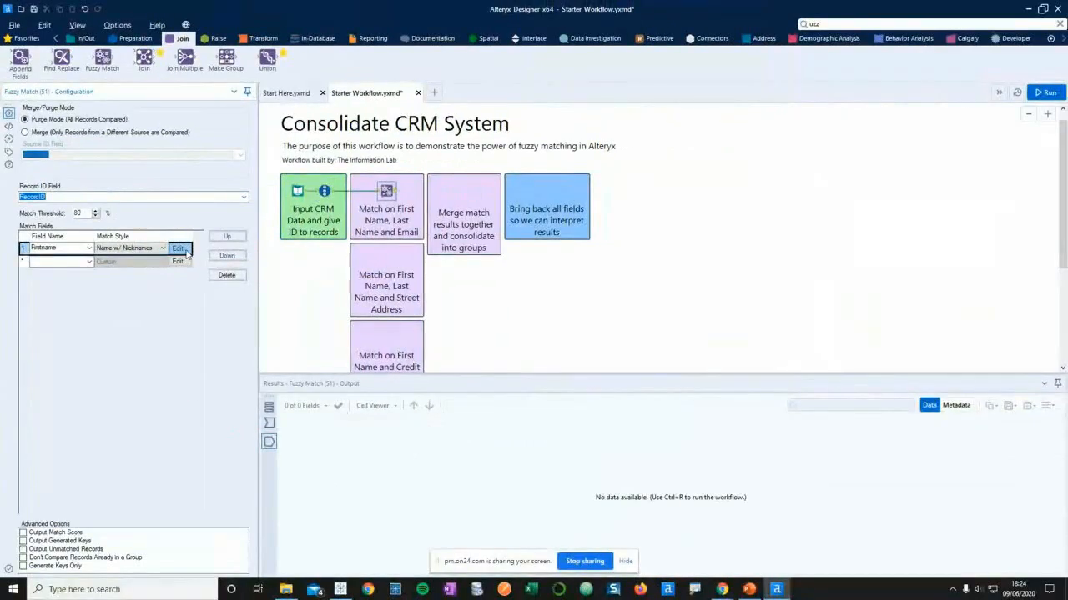
pyautogui.click(187, 252)
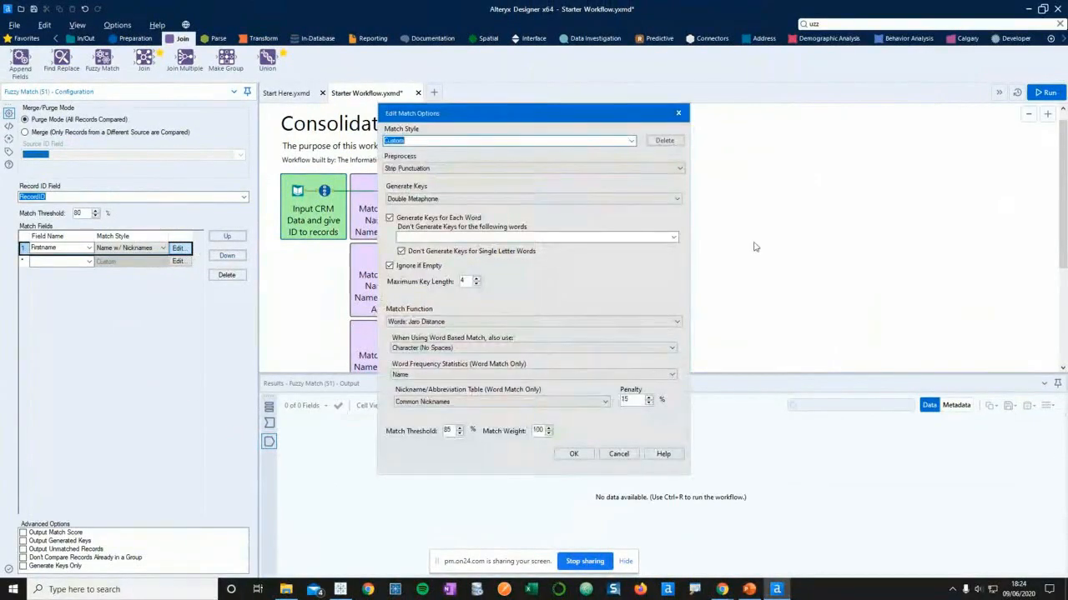
pyautogui.moveTo(639, 108); pyautogui.dragTo(582, 137)
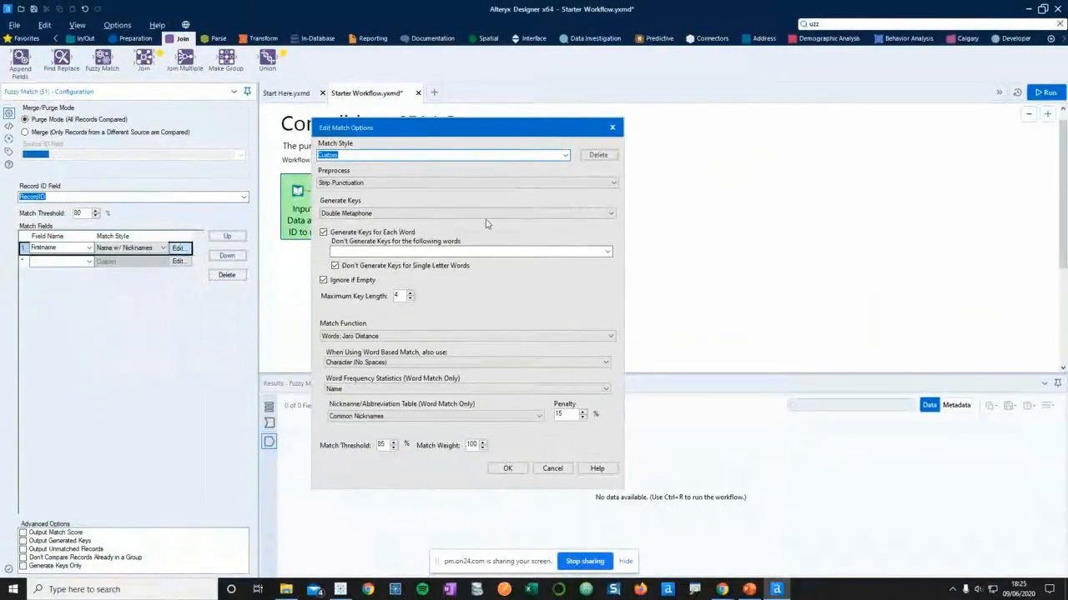
pyautogui.click(490, 213)
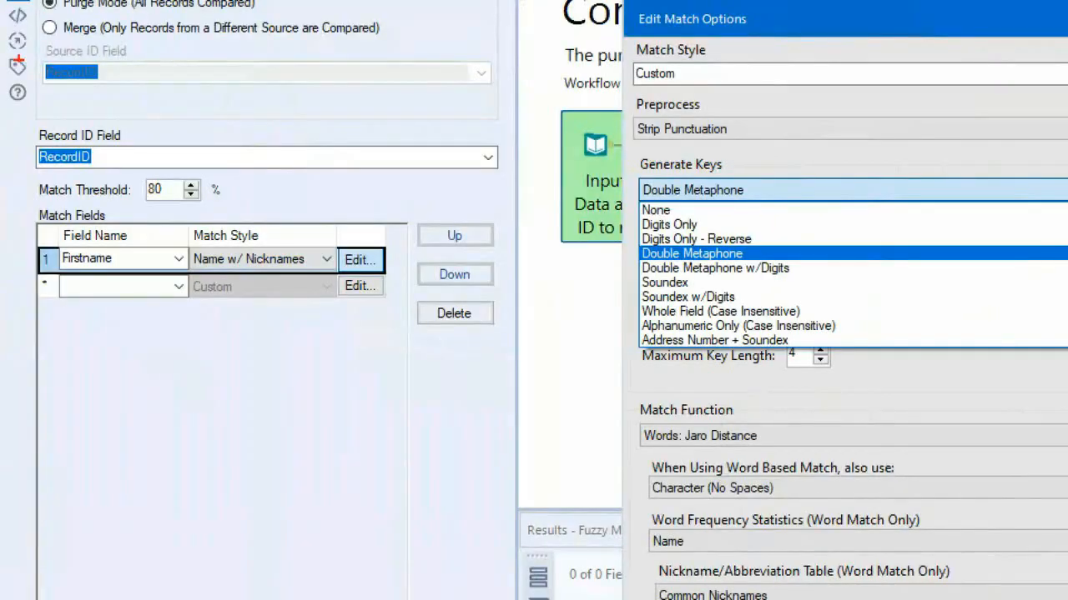
pyautogui.moveTo(30, 82)
pyautogui.mouseDown()
pyautogui.moveTo(33, 112)
pyautogui.moveTo(2, 80)
pyautogui.moveTo(40, 81)
pyautogui.mouseUp()
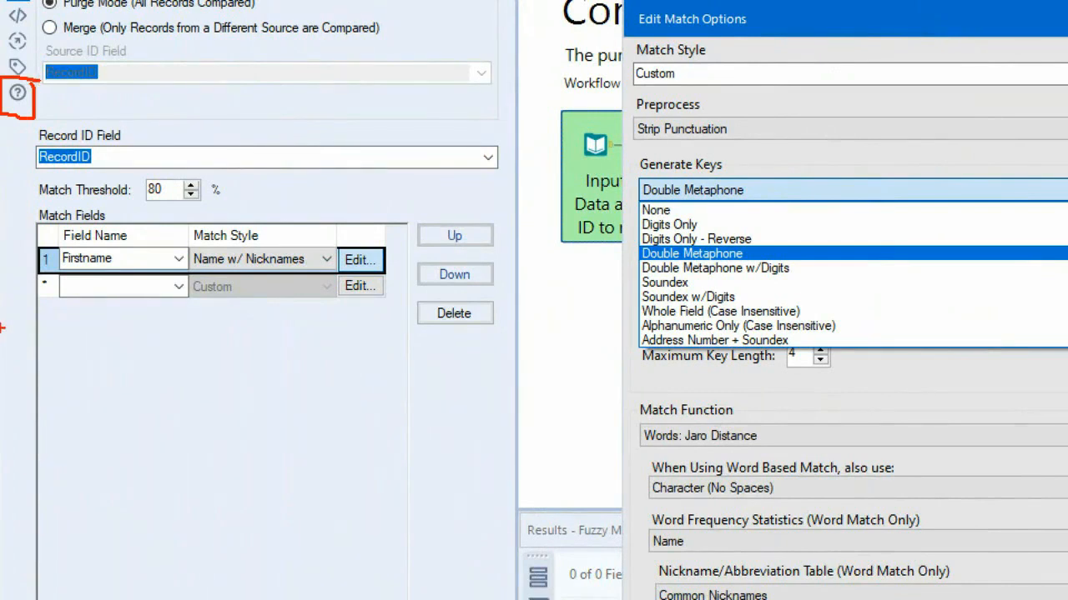
pyautogui.press('Escape')
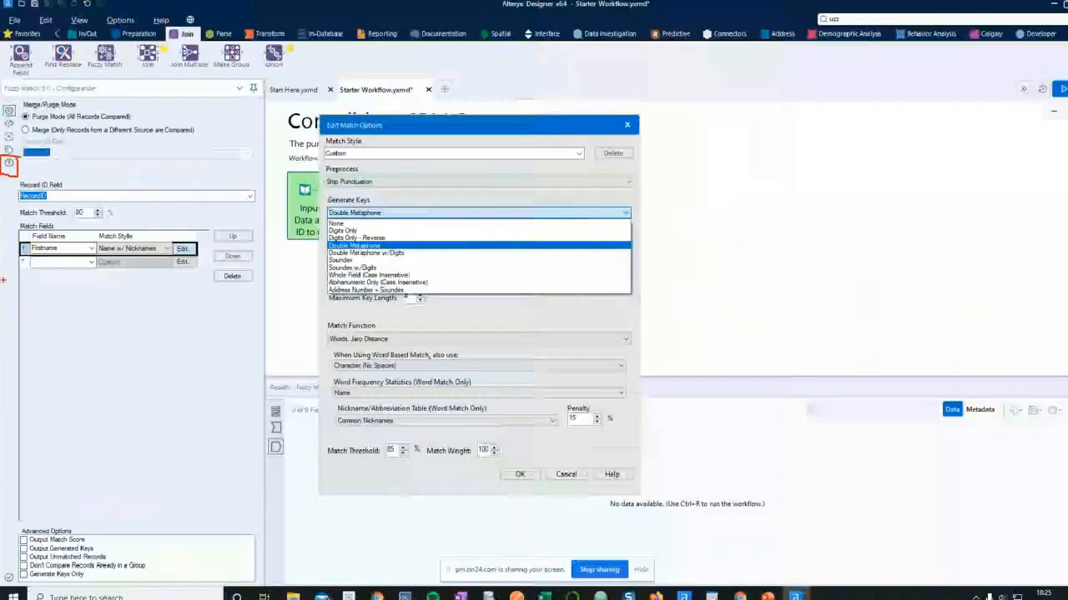
pyautogui.click(348, 214)
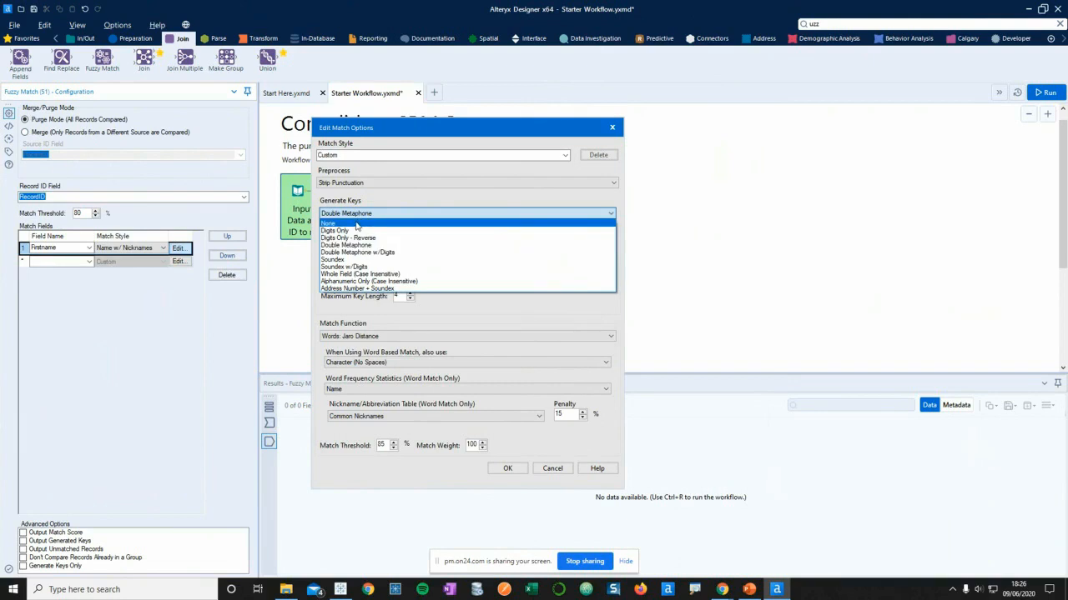
pyautogui.click(357, 223)
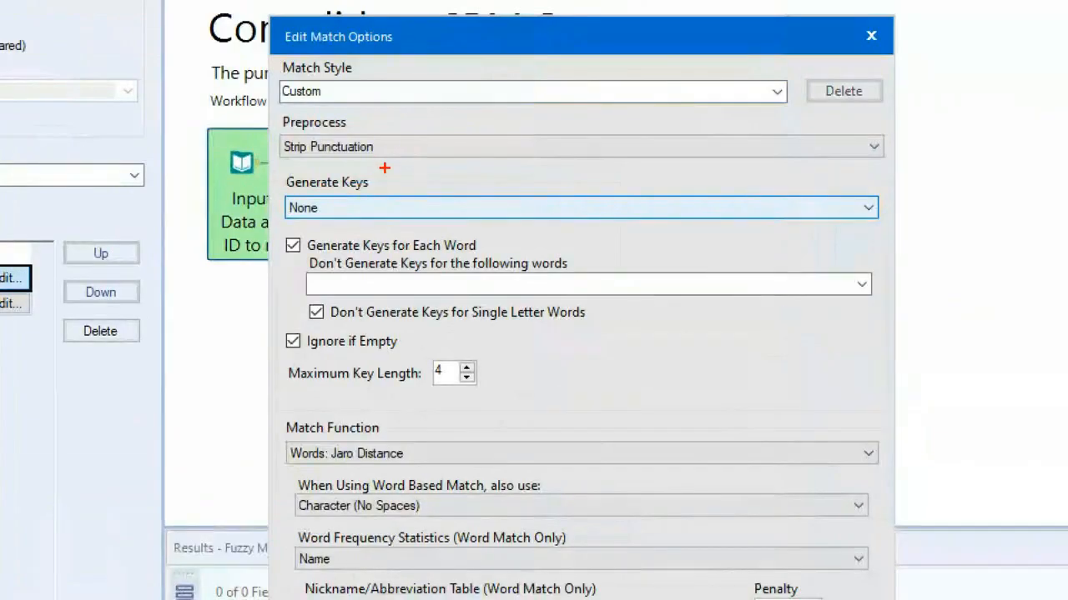
pyautogui.moveTo(370, 195)
pyautogui.mouseDown()
pyautogui.moveTo(368, 230)
pyautogui.moveTo(321, 221)
pyautogui.moveTo(277, 170)
pyautogui.moveTo(381, 174)
pyautogui.mouseUp()
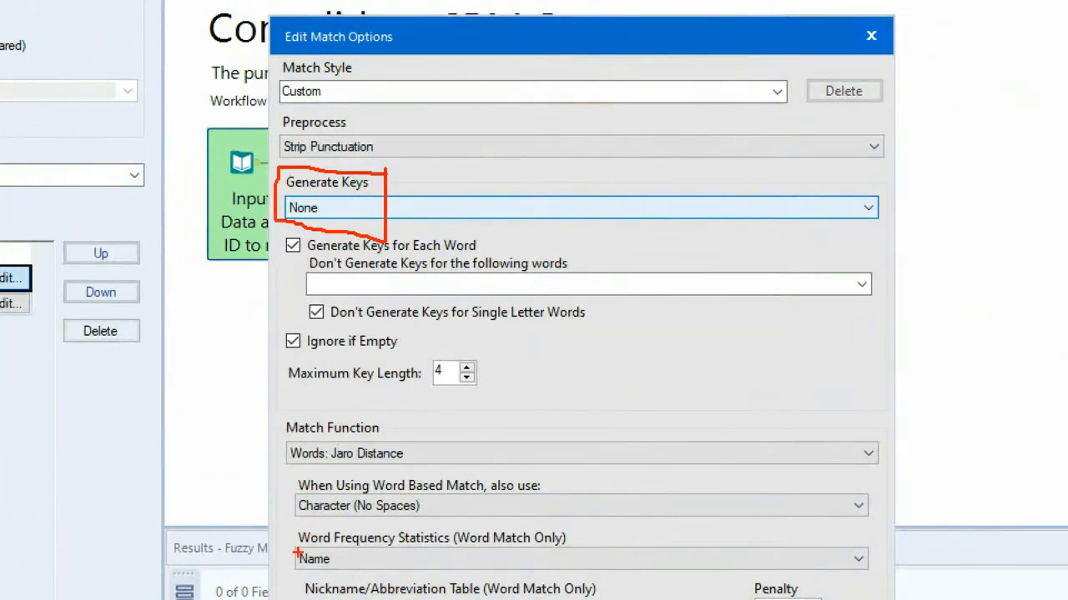
pyautogui.press('Escape')
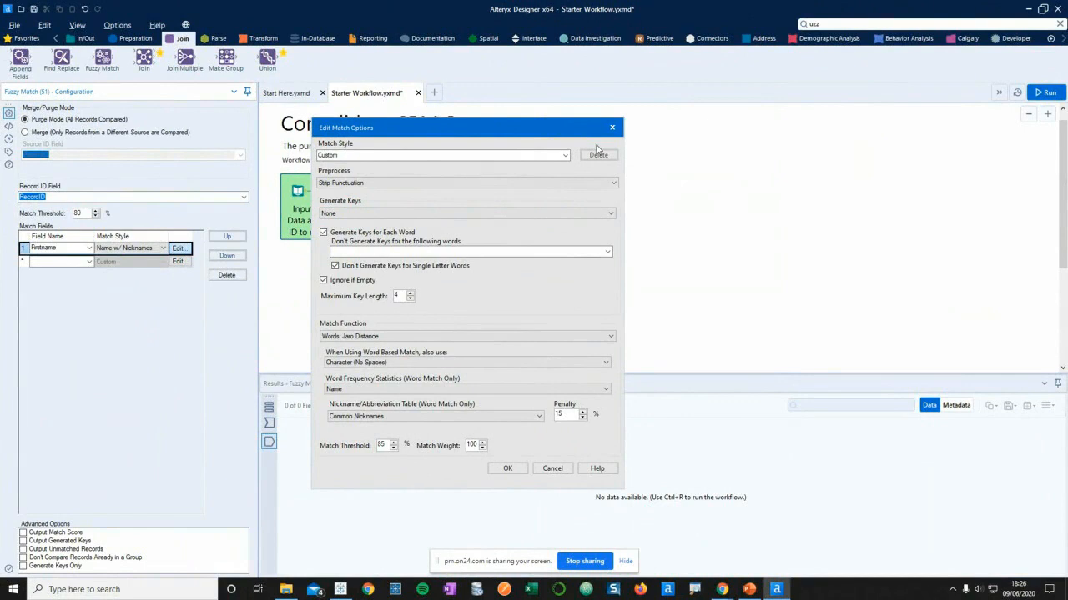
# Review the available match functions for Firstname and set its match threshold to 60%
pyautogui.click(478, 337)
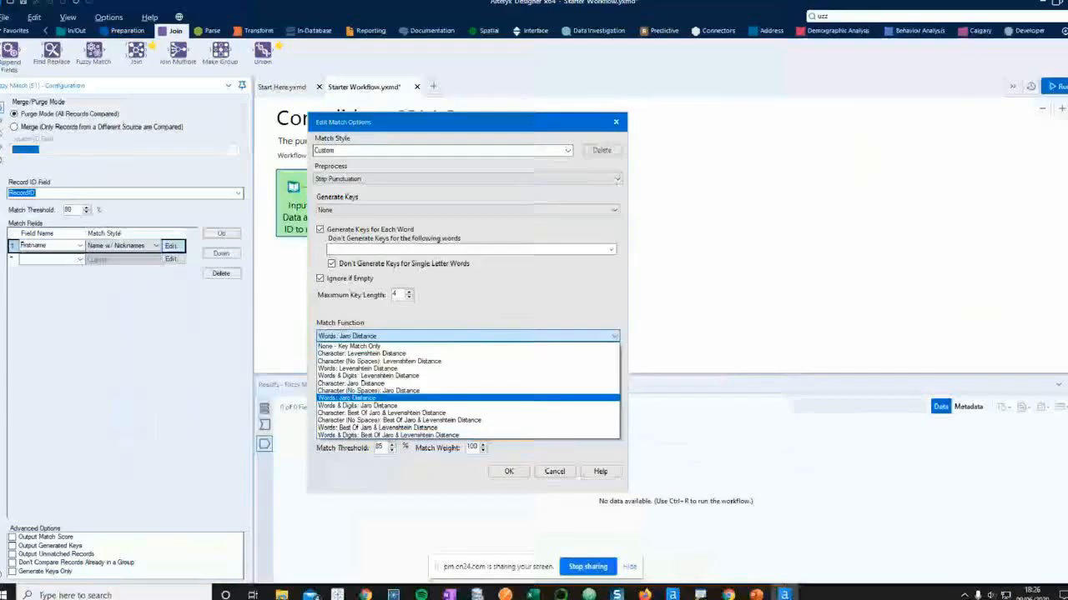
pyautogui.click(699, 296)
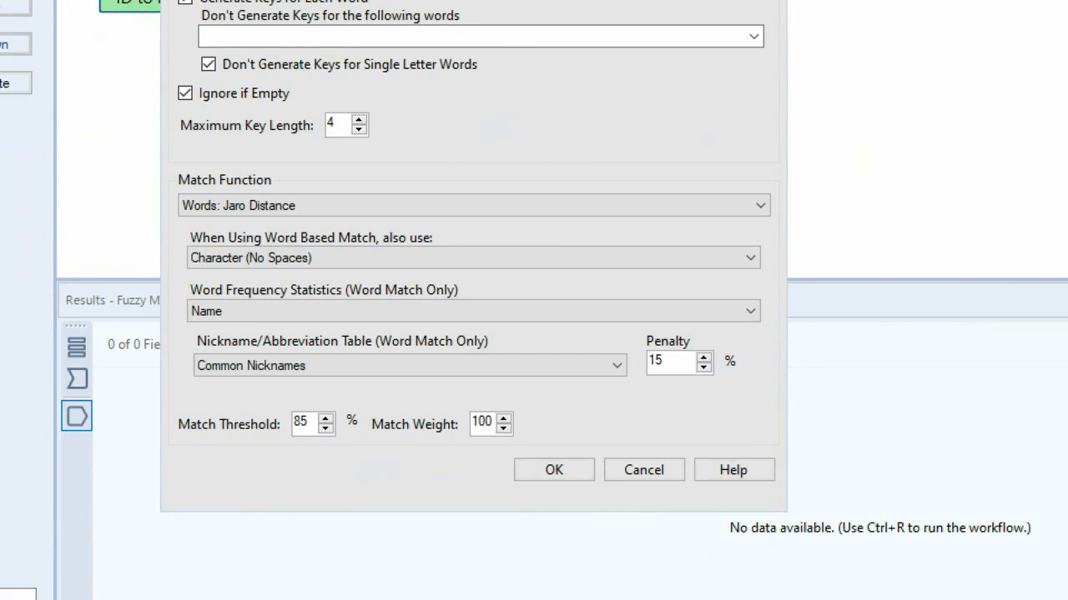
pyautogui.moveTo(352, 395)
pyautogui.mouseDown()
pyautogui.moveTo(322, 459)
pyautogui.moveTo(215, 458)
pyautogui.moveTo(177, 428)
pyautogui.moveTo(352, 397)
pyautogui.mouseUp()
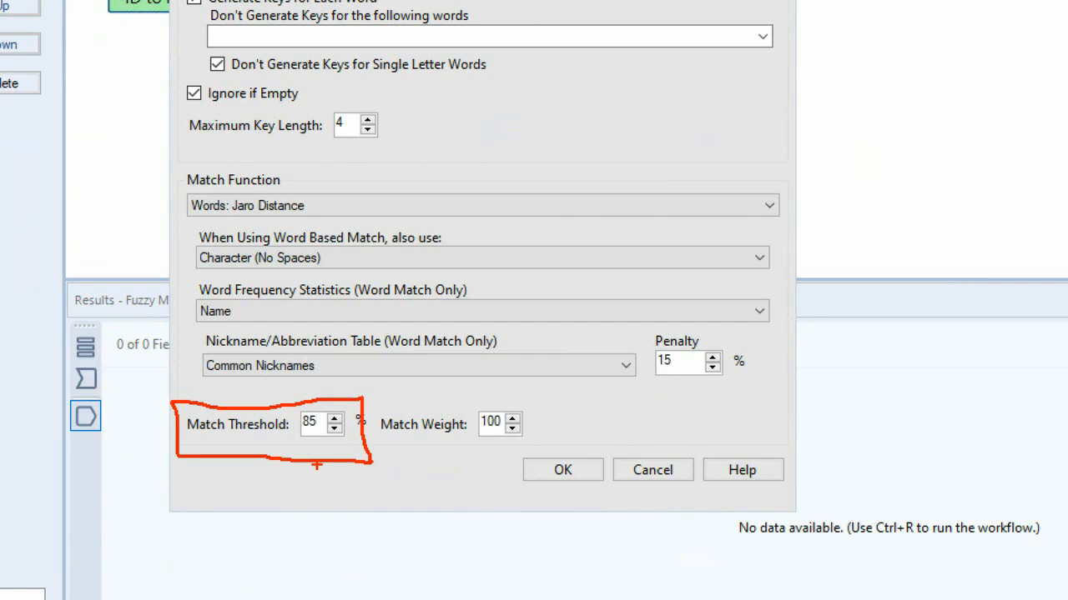
pyautogui.press('Escape')
pyautogui.moveTo(386, 446); pyautogui.dragTo(372, 447)
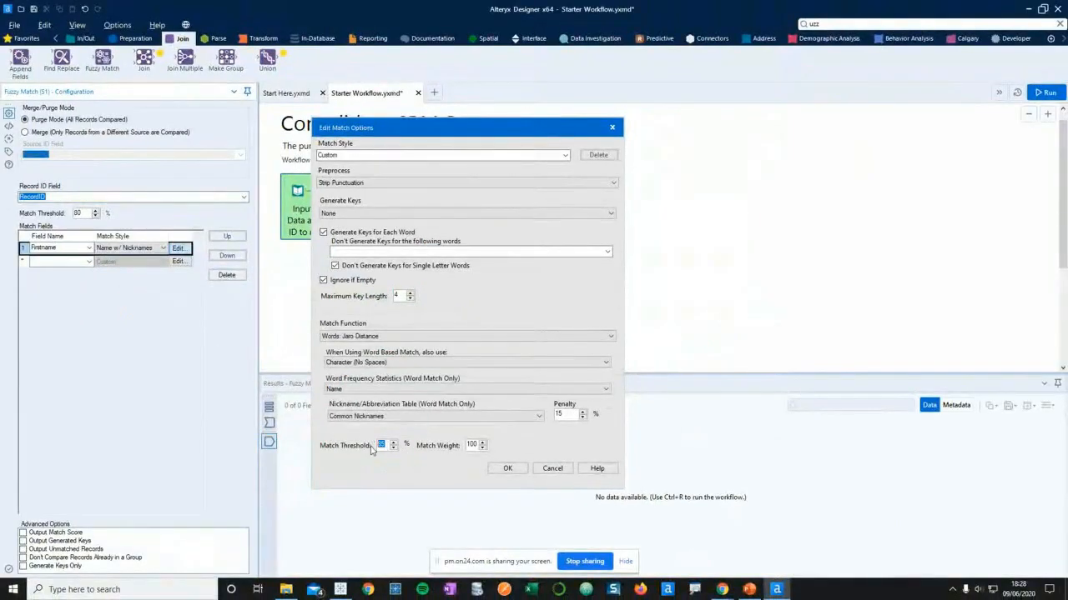
pyautogui.write('60')
pyautogui.hotkey('ctrl', '1')
pyautogui.click(403, 436)
pyautogui.moveTo(266, 416)
pyautogui.mouseDown()
pyautogui.moveTo(267, 464)
pyautogui.moveTo(438, 472)
pyautogui.moveTo(430, 411)
pyautogui.moveTo(270, 408)
pyautogui.mouseUp()
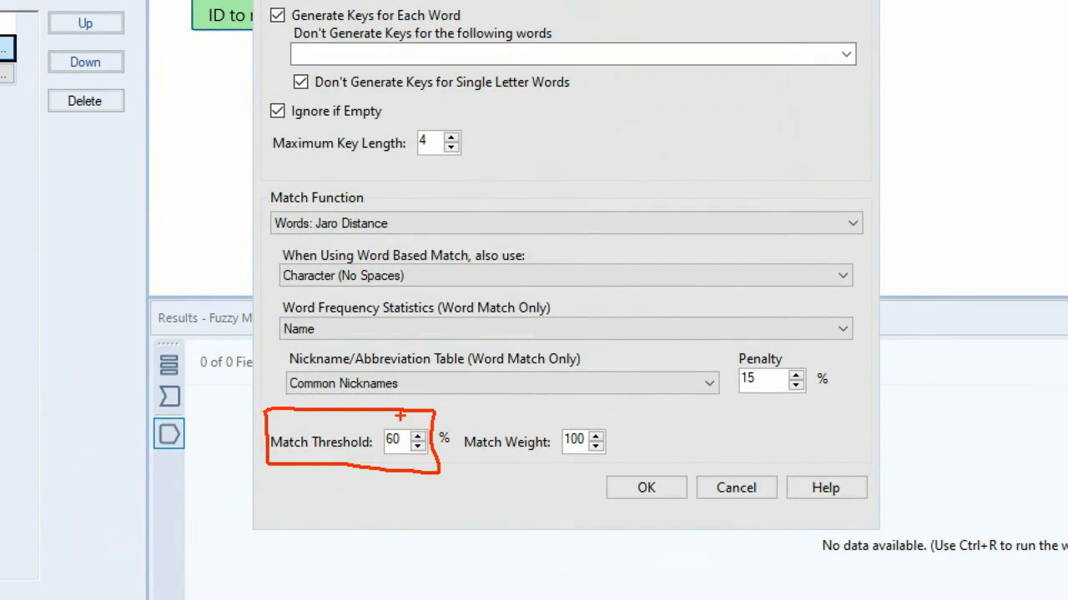
pyautogui.press('Escape')
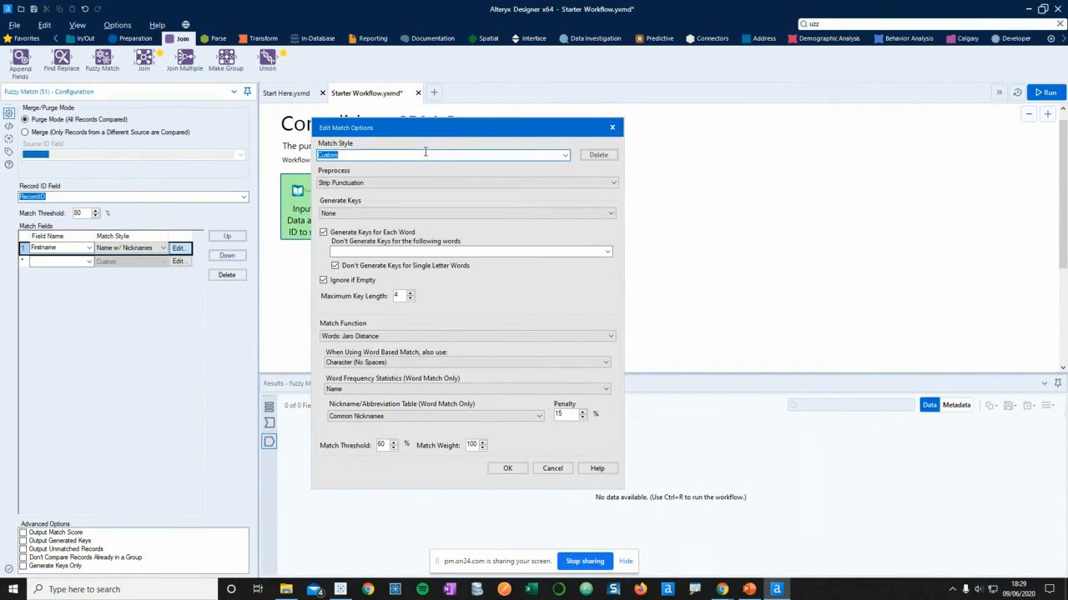
# Try to save the Firstname match options as a new style named My Nickname Method
pyautogui.write('MyA')
pyautogui.press('BackSpace')
pyautogui.write('Nickname Method')
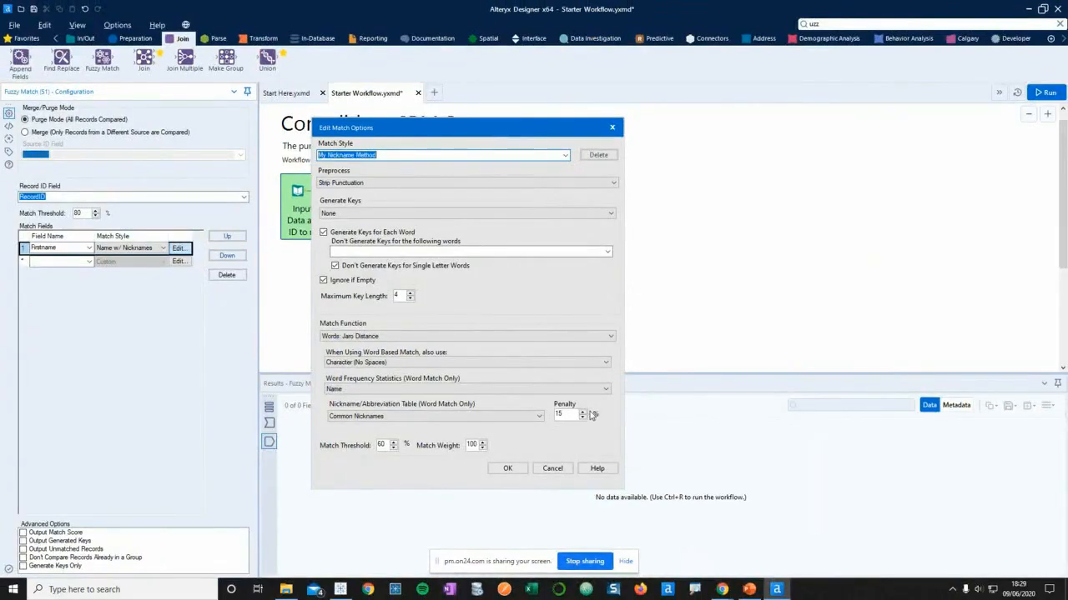
pyautogui.click(509, 469)
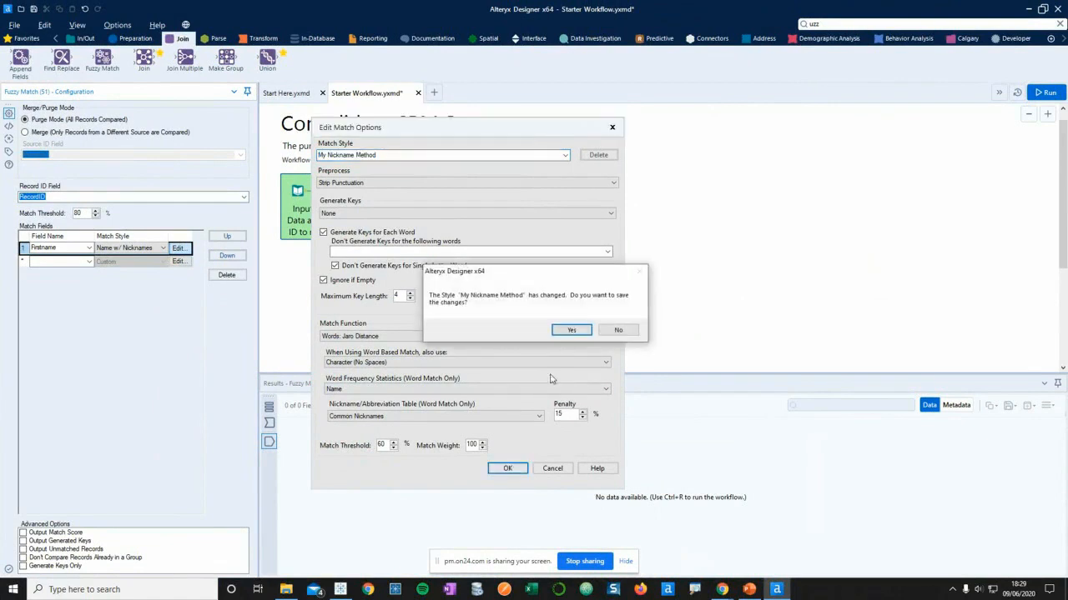
pyautogui.click(570, 328)
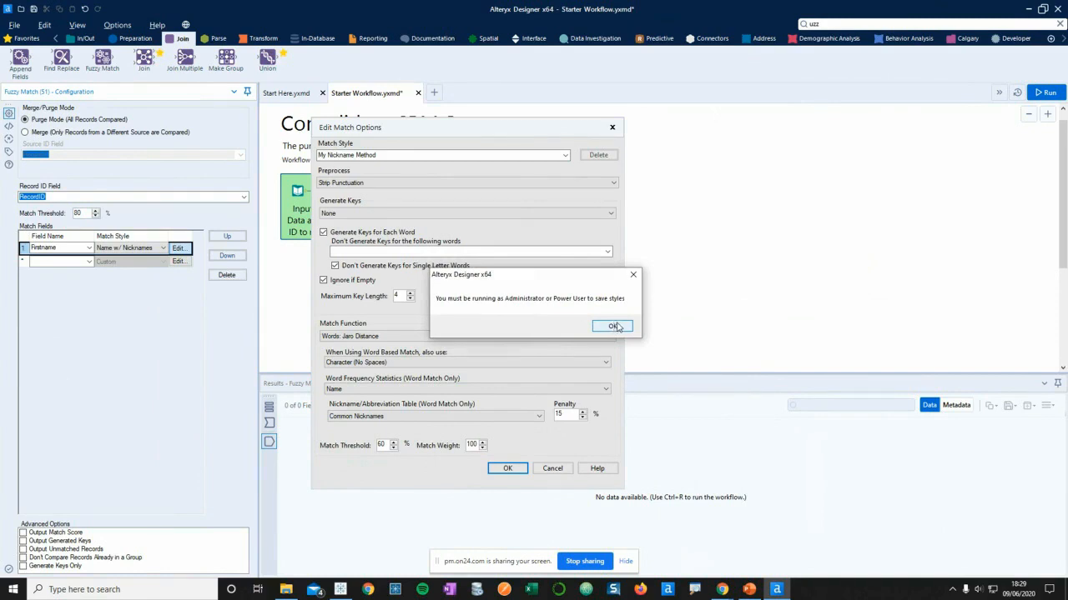
pyautogui.click(614, 326)
pyautogui.click(552, 468)
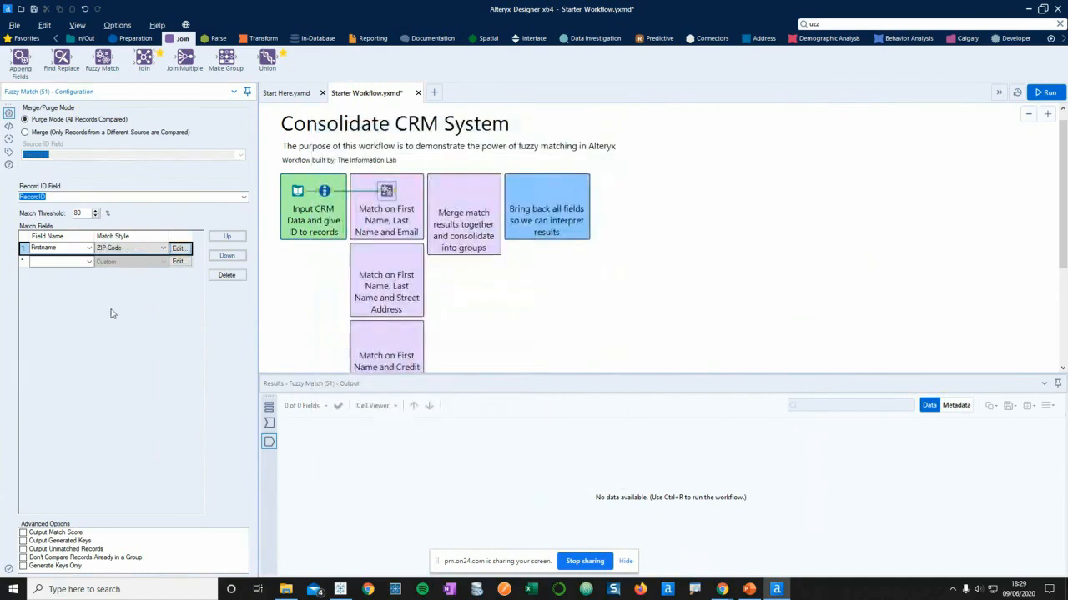
pyautogui.click(153, 249)
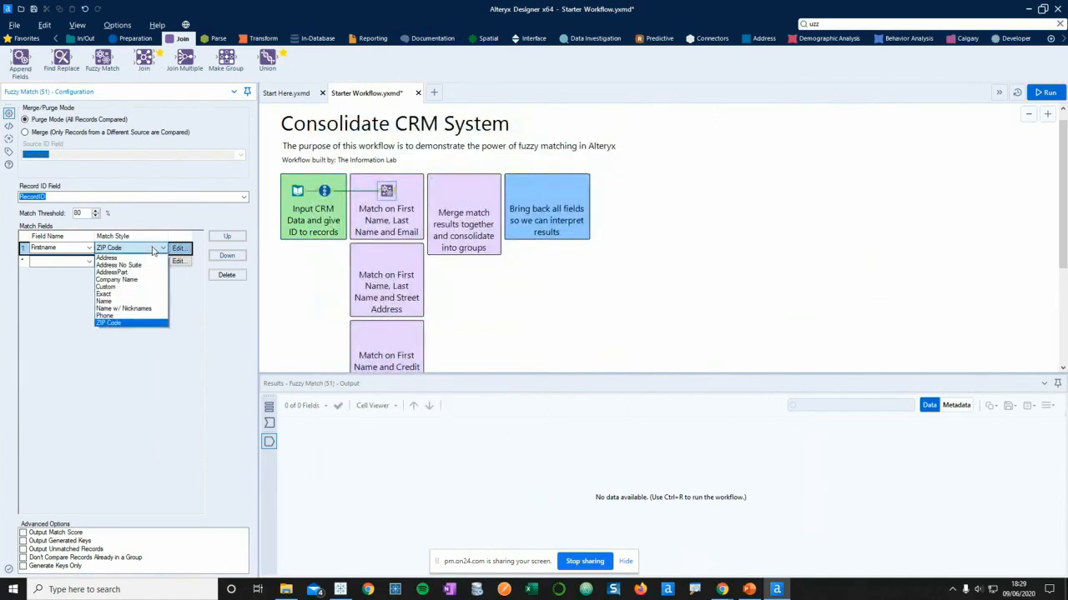
pyautogui.click(153, 250)
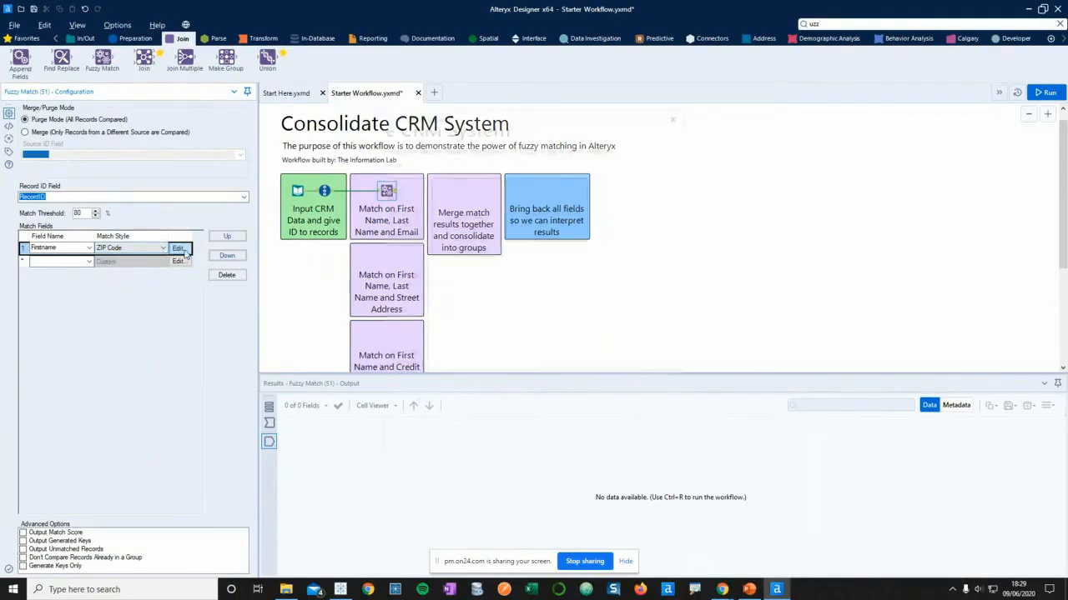
pyautogui.click(181, 249)
pyautogui.click(616, 455)
# Set the Firstname match style to Name w/ Nicknames, then customize it with Generate Keys None and a match threshold of 60%
pyautogui.click(140, 248)
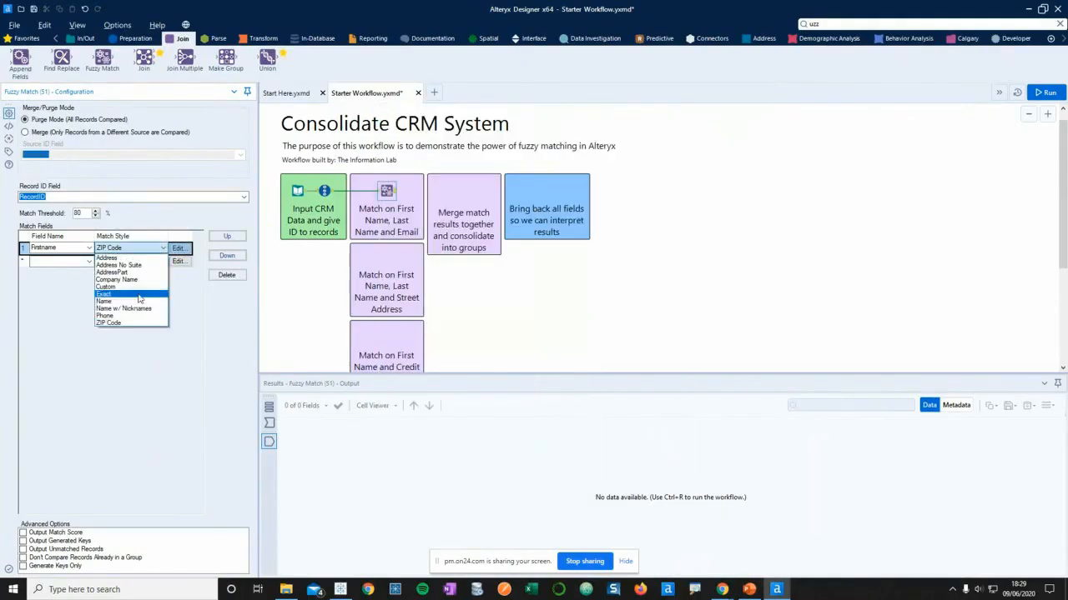
pyautogui.click(123, 309)
pyautogui.click(178, 248)
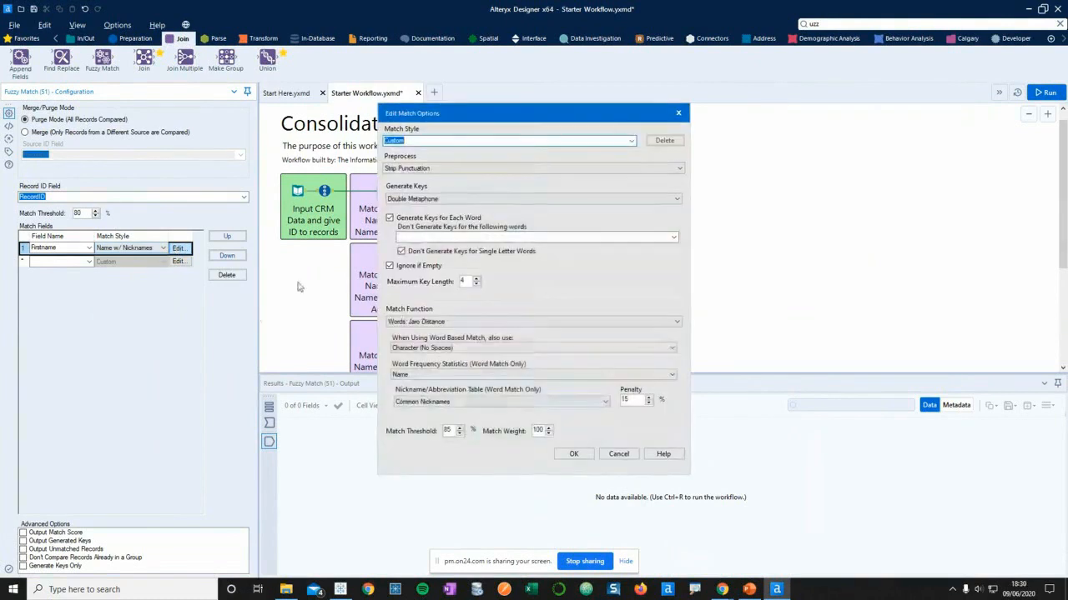
pyautogui.click(467, 199)
pyautogui.click(457, 211)
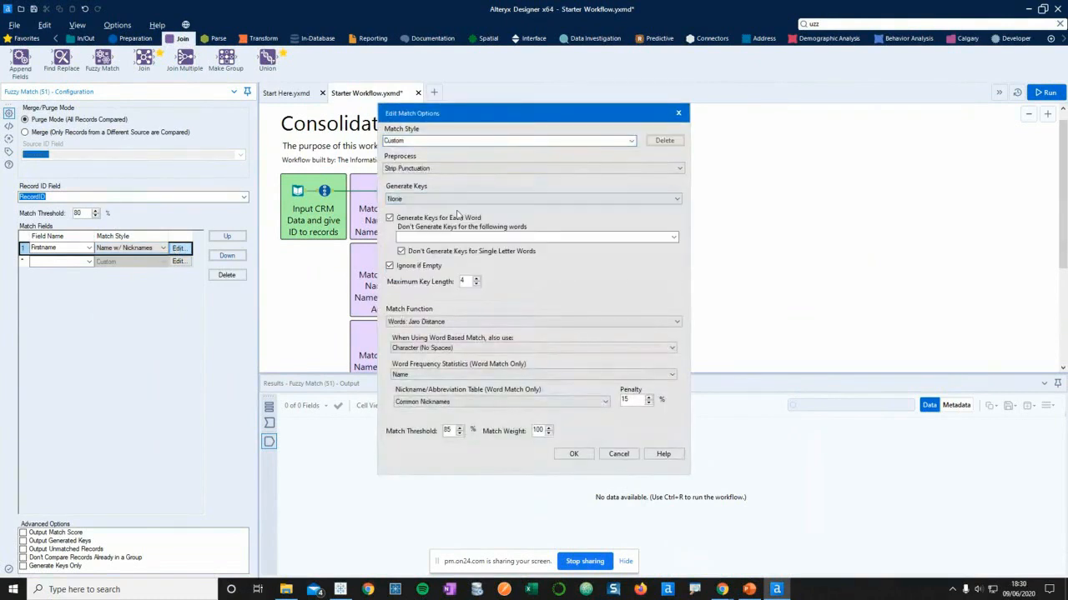
pyautogui.moveTo(454, 430); pyautogui.dragTo(427, 432)
pyautogui.write('60')
pyautogui.click(574, 456)
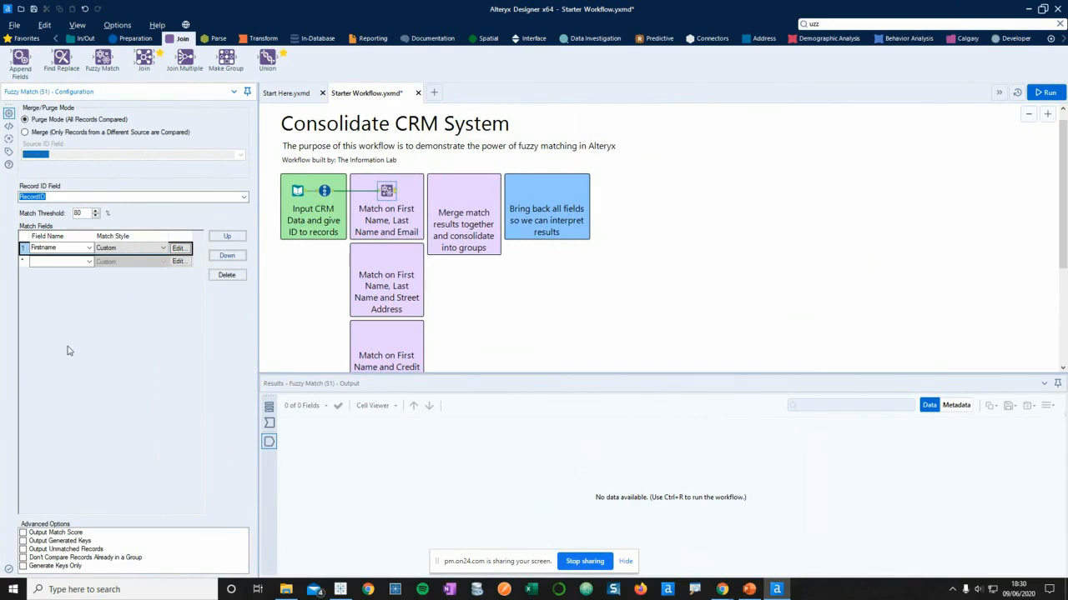
# Add Lastname as the second match field with the match style Name
pyautogui.click(90, 262)
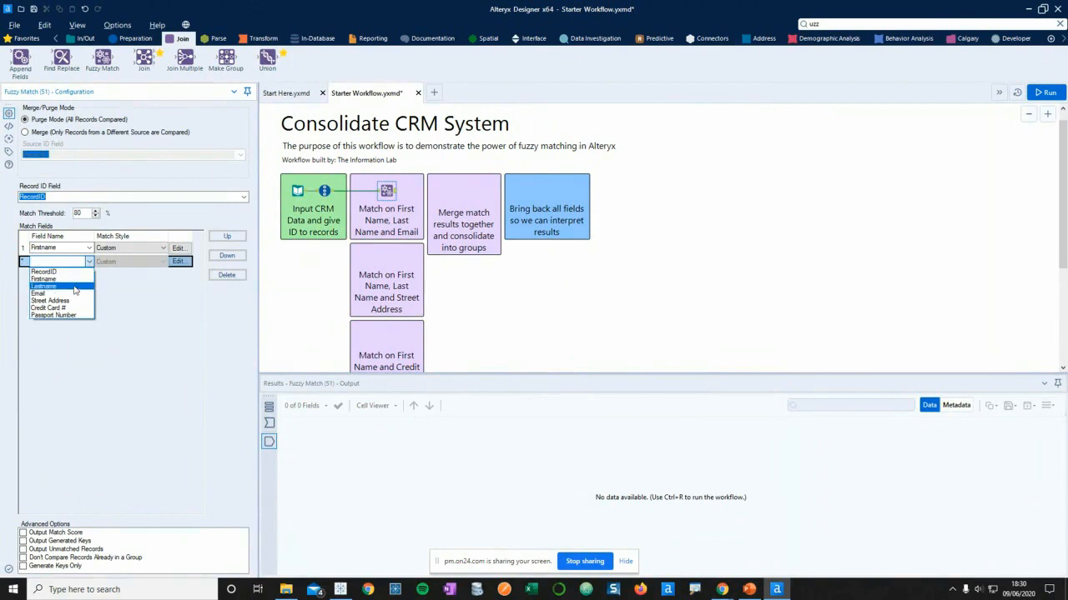
pyautogui.click(78, 286)
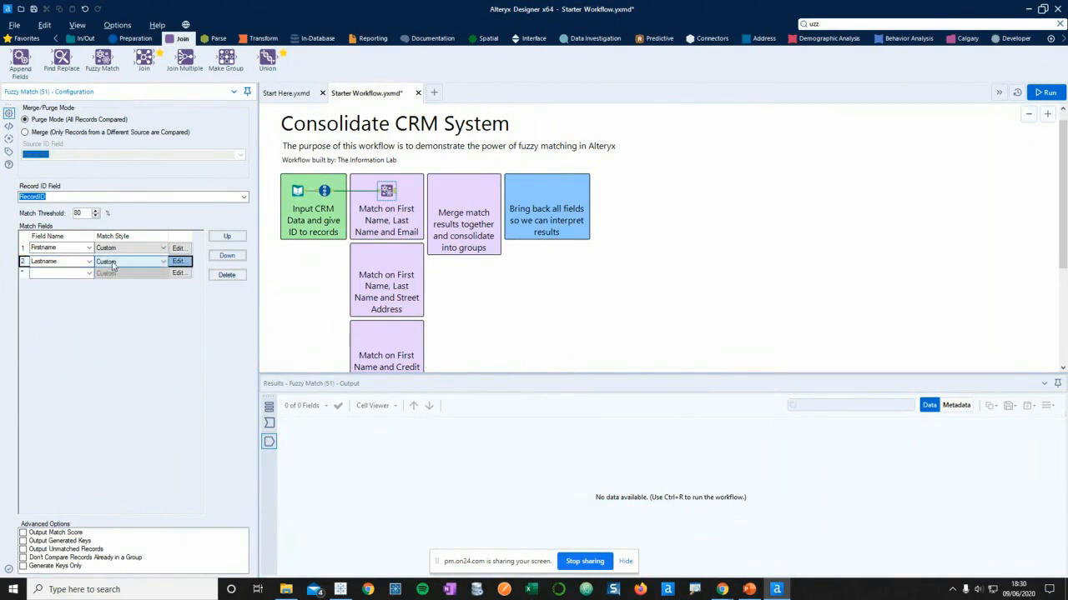
pyautogui.click(112, 265)
pyautogui.click(118, 319)
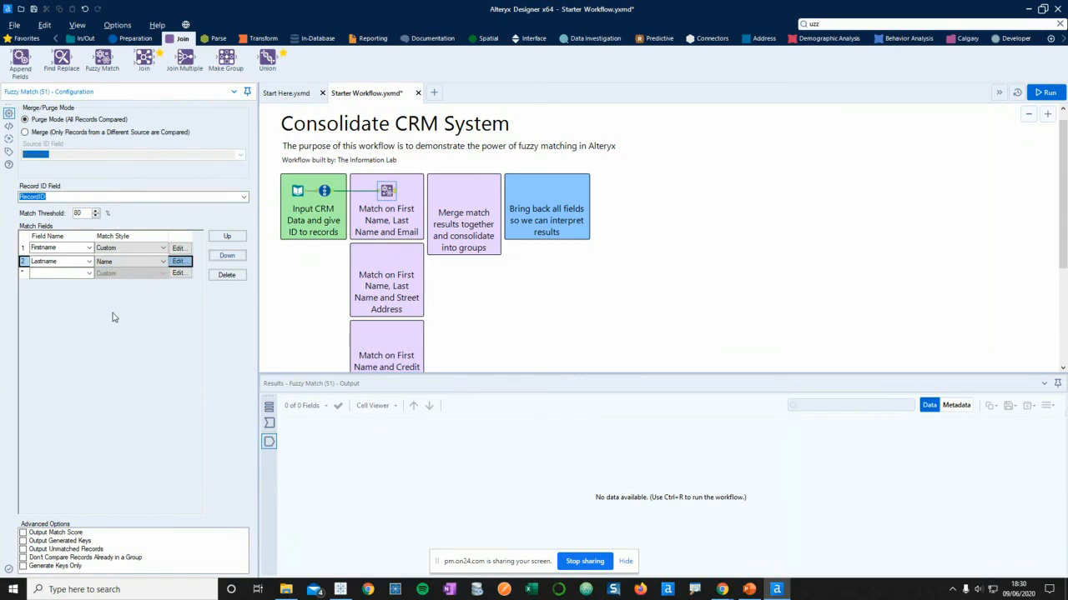
# Add Email as the third match field with the match style Exact
pyautogui.click(88, 276)
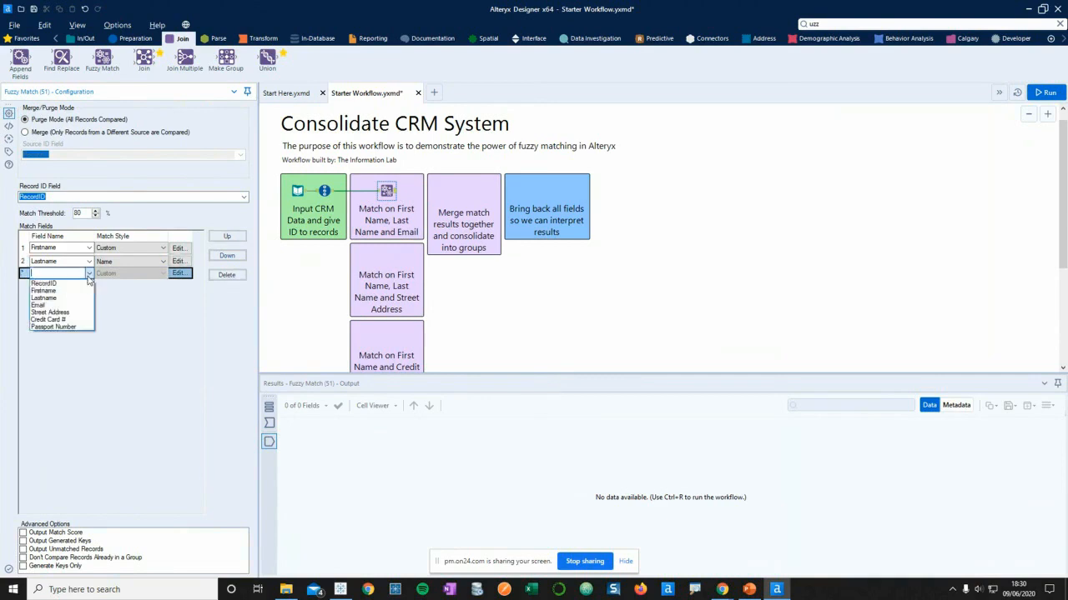
pyautogui.click(38, 305)
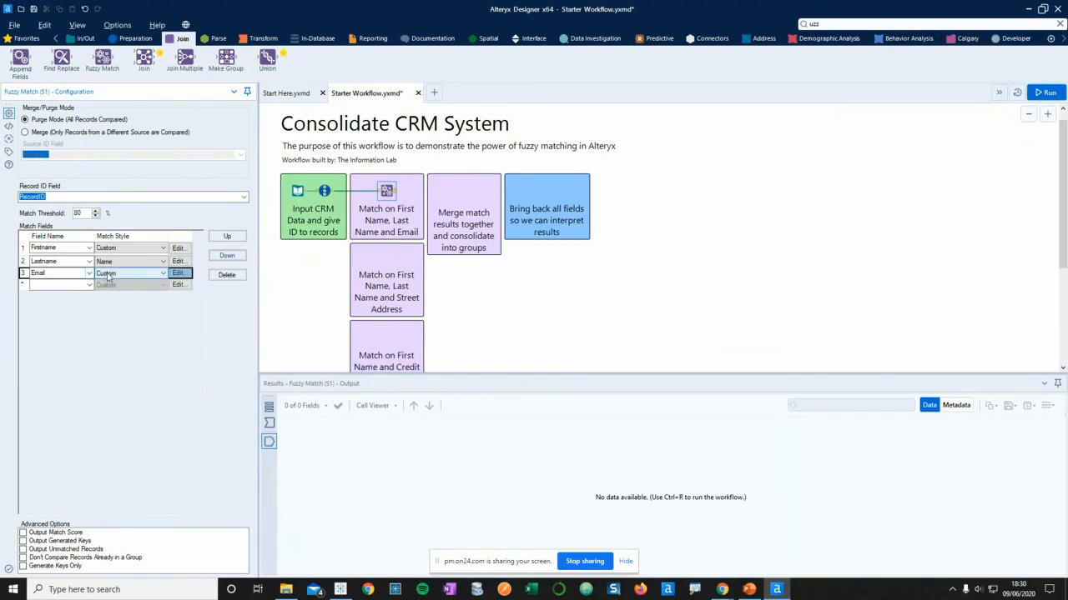
pyautogui.click(110, 275)
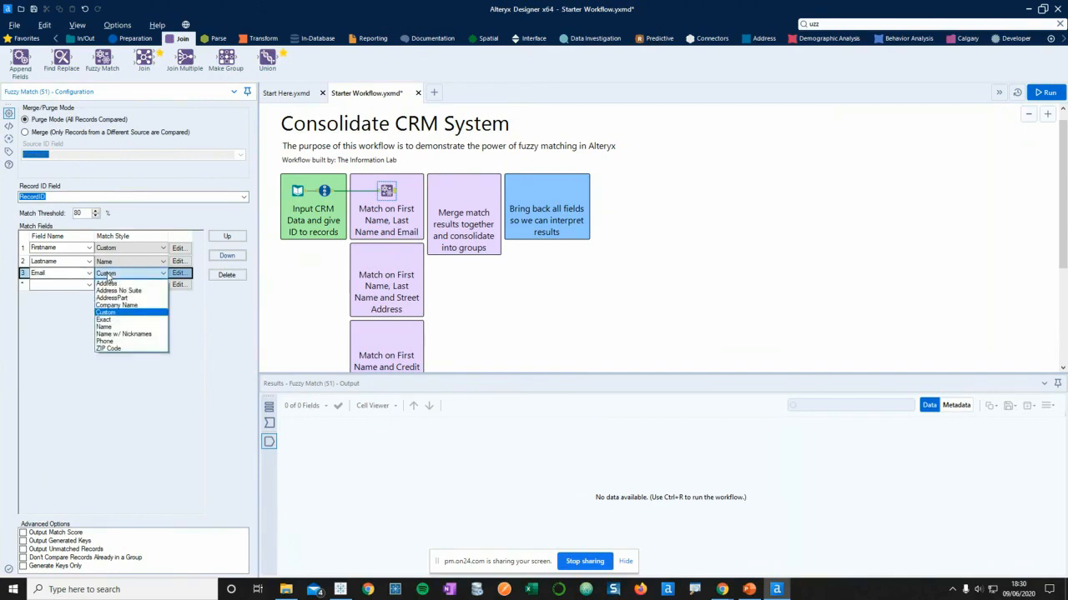
pyautogui.click(125, 319)
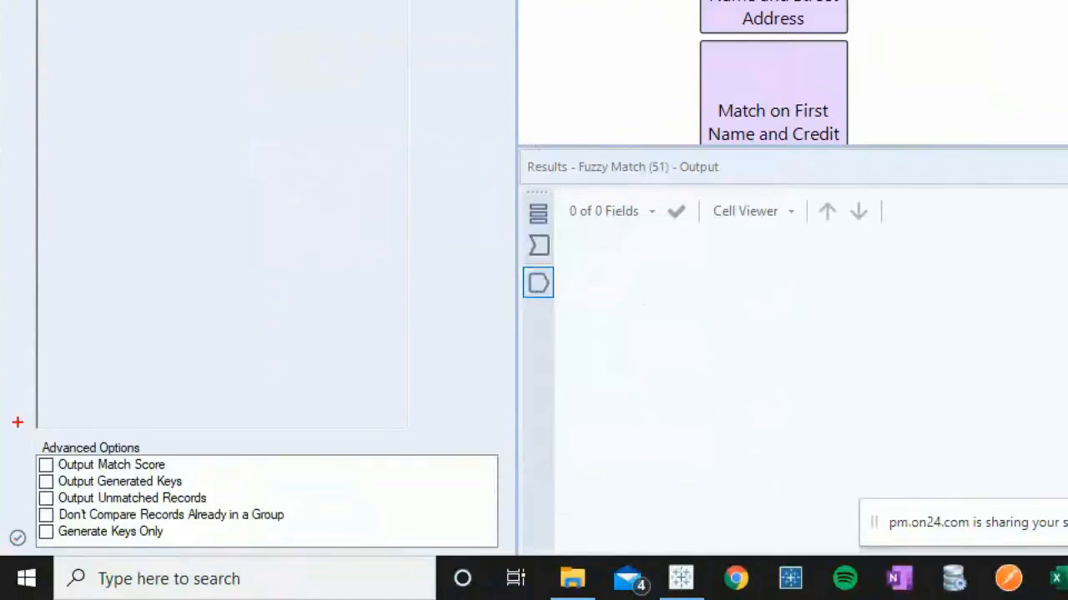
pyautogui.moveTo(9, 513); pyautogui.dragTo(9, 548)
pyautogui.moveTo(15, 494)
pyautogui.mouseDown()
pyautogui.moveTo(25, 546)
pyautogui.moveTo(336, 551)
pyautogui.moveTo(147, 440)
pyautogui.moveTo(15, 436)
pyautogui.mouseUp()
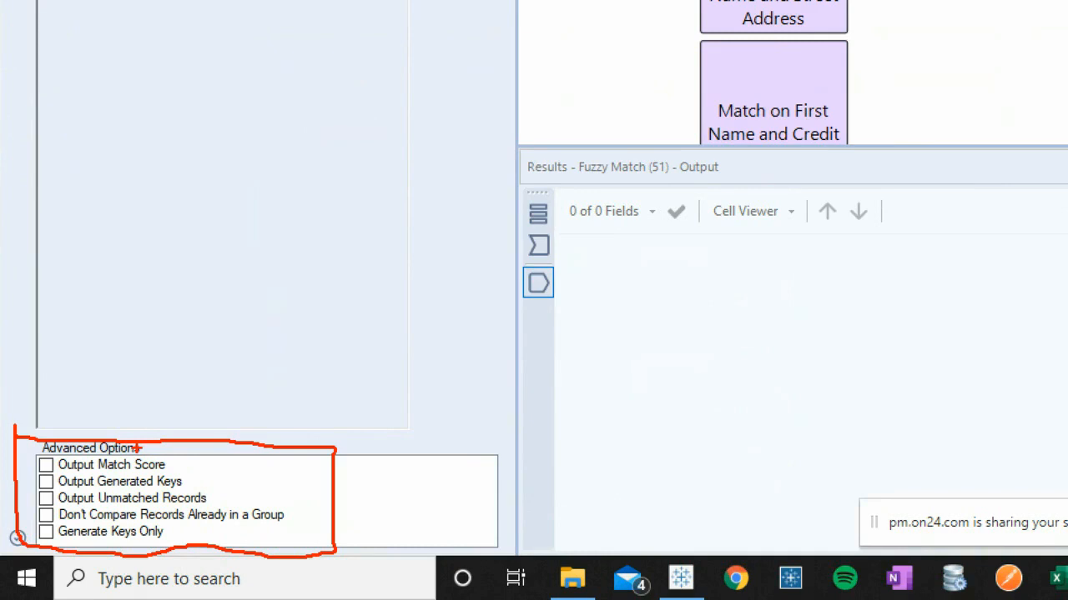
pyautogui.press('Escape')
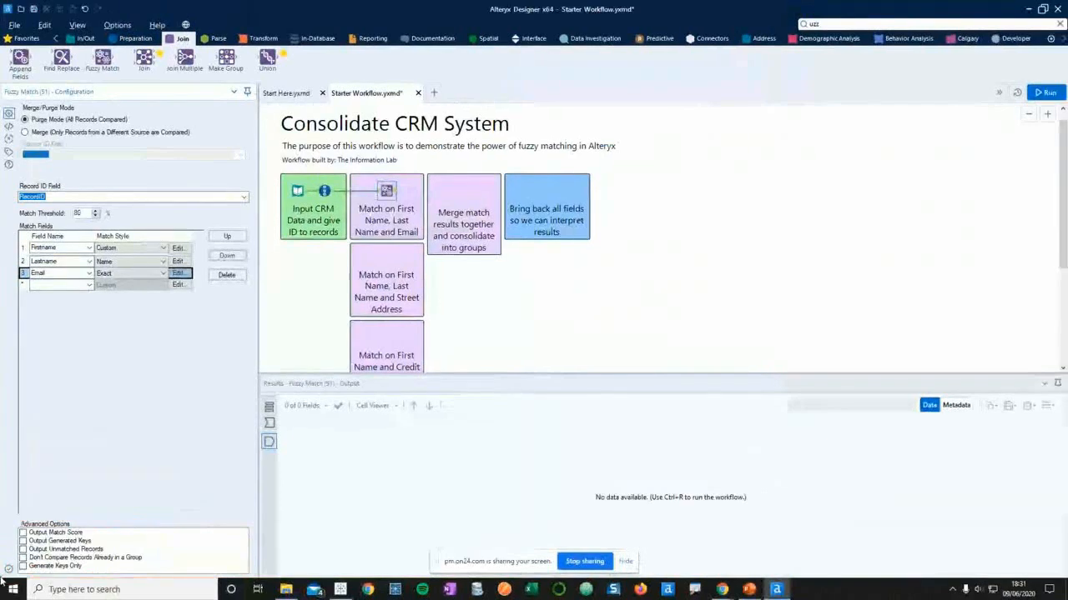
# Run the workflow and show the output of the Fuzzy Match tool for first name, last name and email
pyautogui.click(490, 352)
pyautogui.hotkey('ctrl', 'r')
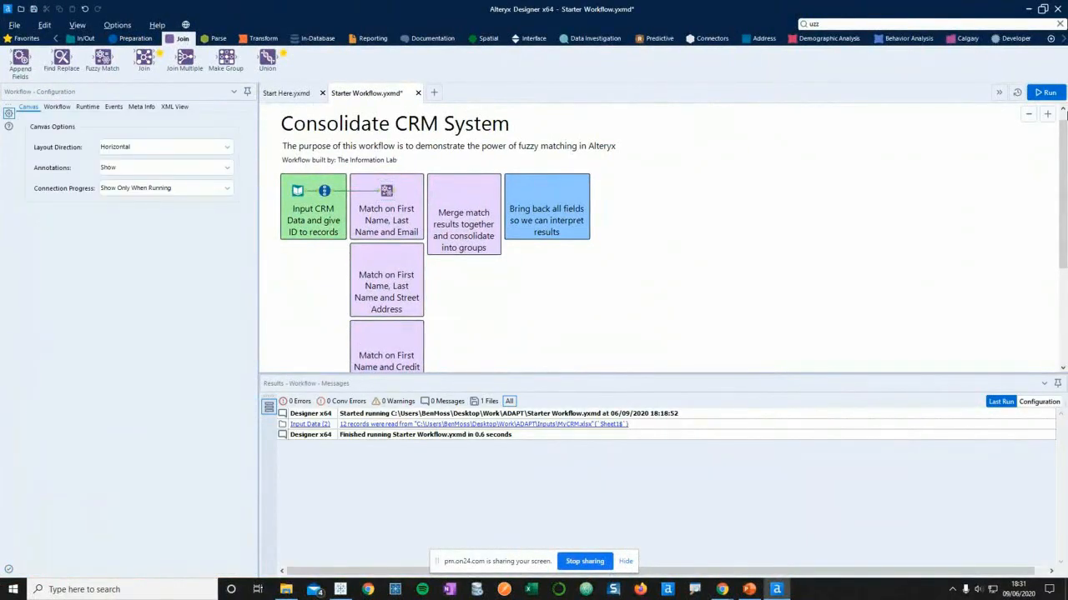
pyautogui.click(1046, 93)
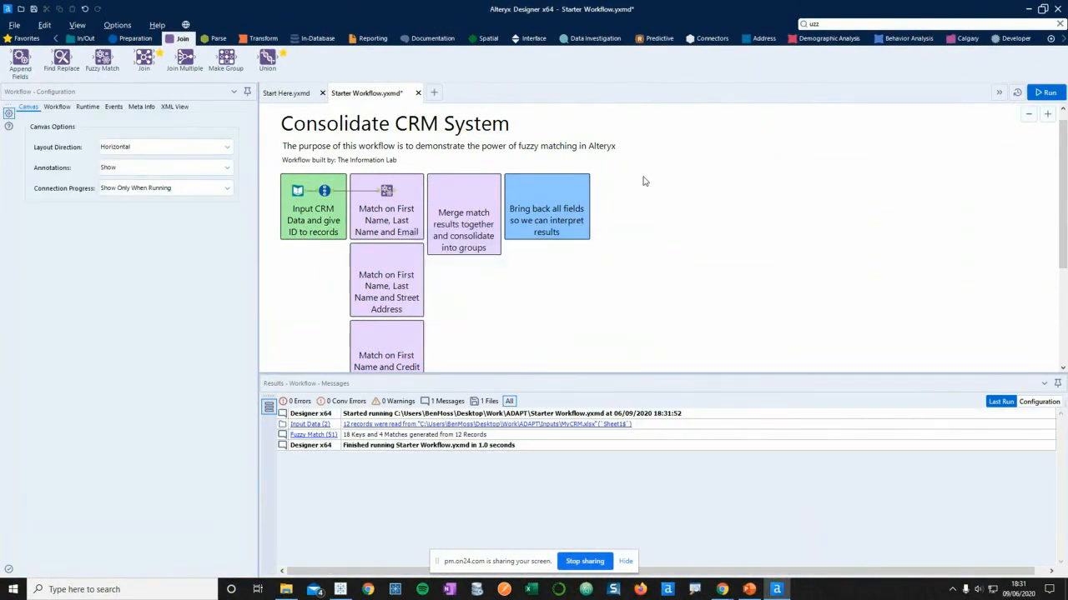
pyautogui.click(387, 191)
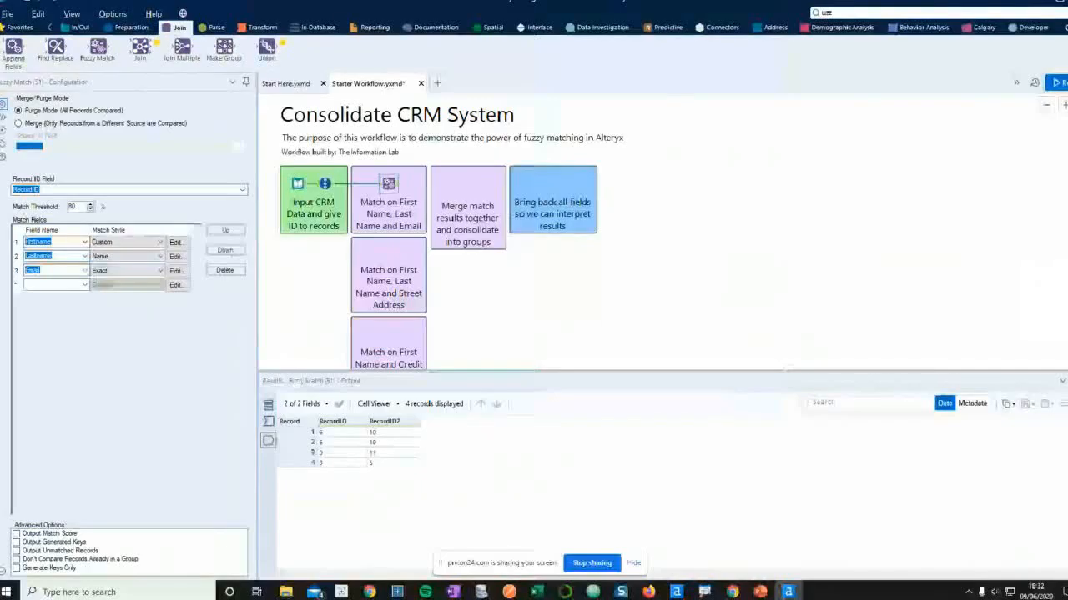
# Show the Fuzzy Match tool's input records and compare the names and emails of records 3 and 5
pyautogui.click(379, 192)
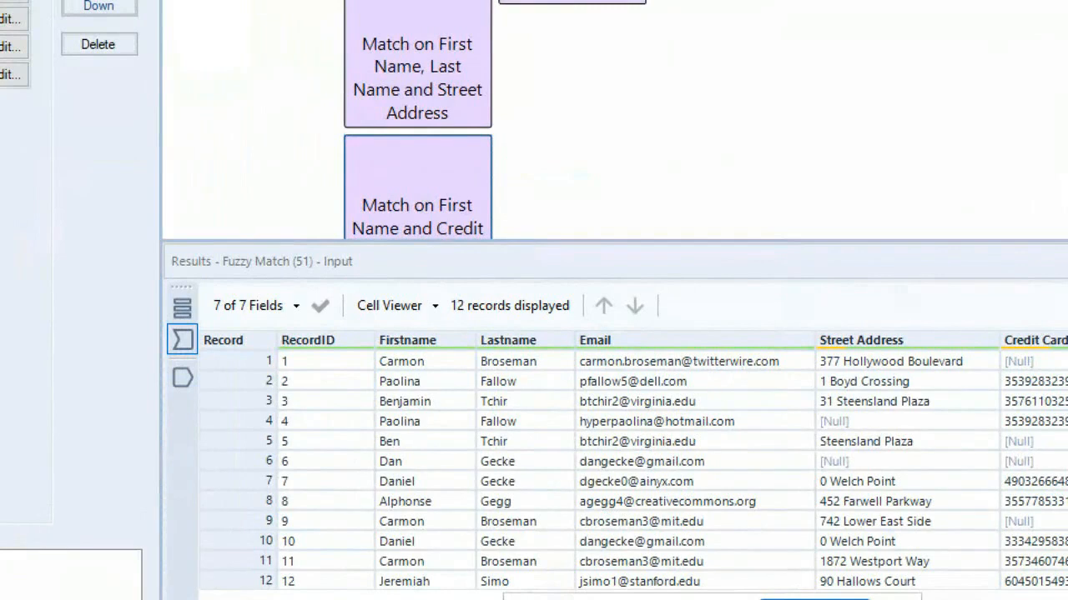
pyautogui.moveTo(259, 382)
pyautogui.mouseDown()
pyautogui.moveTo(263, 436)
pyautogui.moveTo(329, 453)
pyautogui.moveTo(511, 464)
pyautogui.moveTo(543, 389)
pyautogui.moveTo(238, 388)
pyautogui.mouseUp()
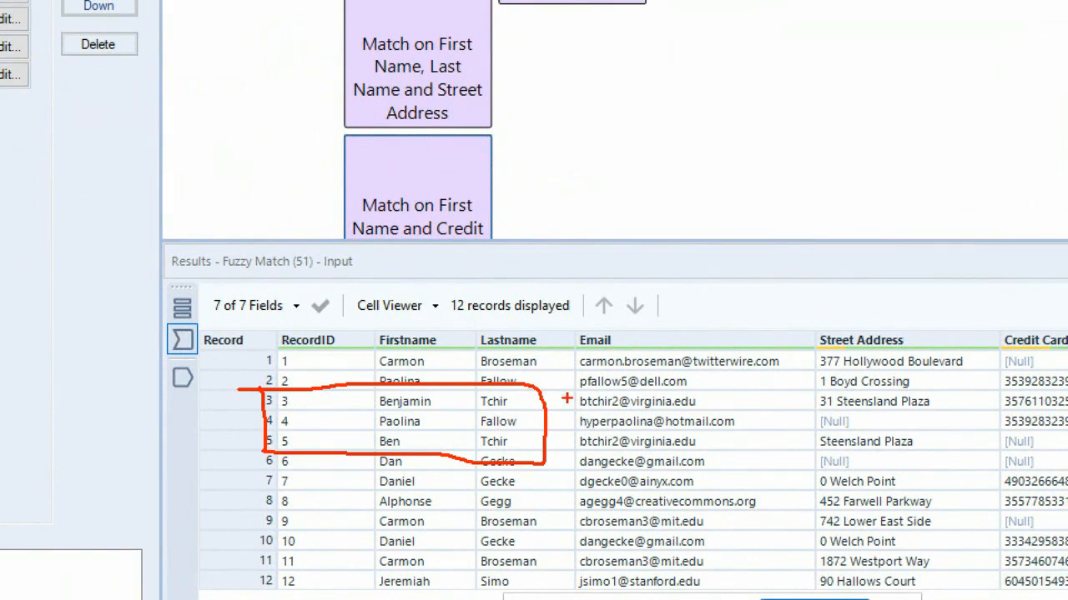
pyautogui.moveTo(571, 387)
pyautogui.mouseDown()
pyautogui.moveTo(566, 455)
pyautogui.moveTo(767, 450)
pyautogui.moveTo(771, 381)
pyautogui.moveTo(576, 380)
pyautogui.mouseUp()
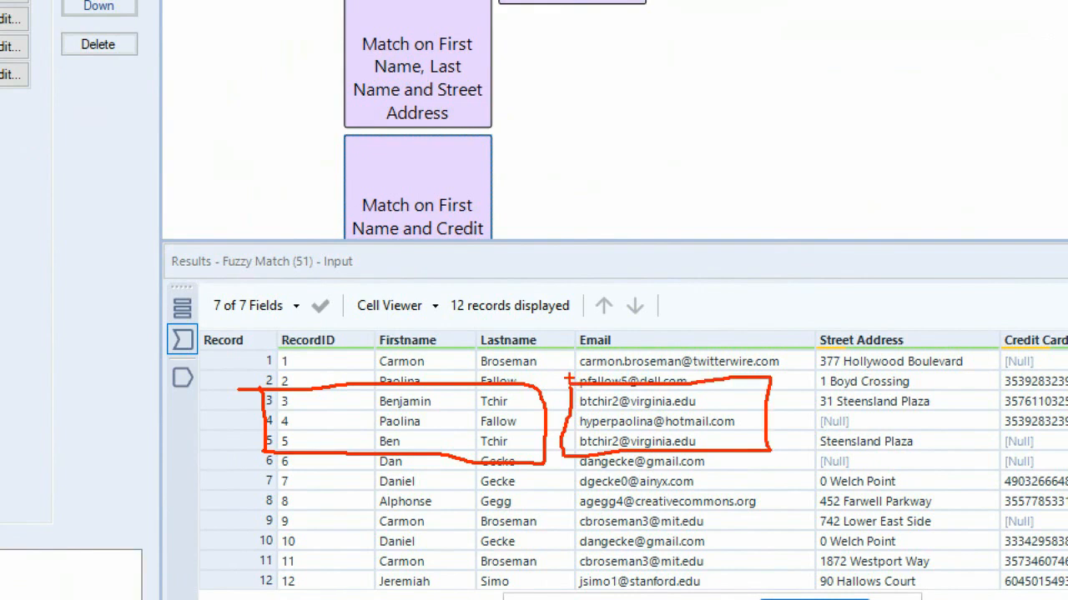
pyautogui.press('Escape')
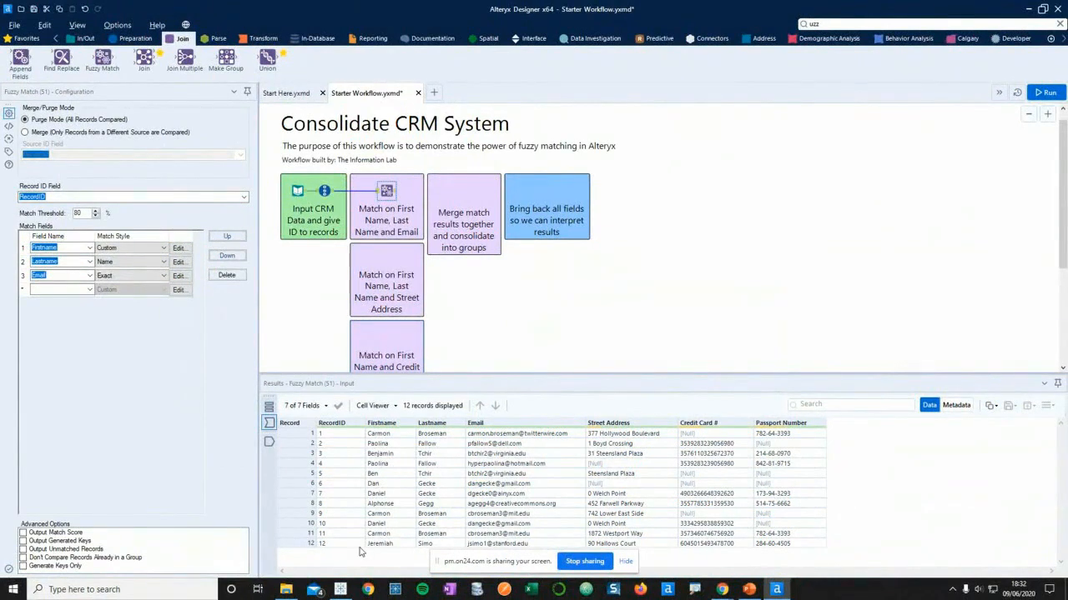
# Switch to Tableau, view the Fuzzy 1 sheet with the first name, last name and email links, and return to Alteryx Designer
pyautogui.click(340, 589)
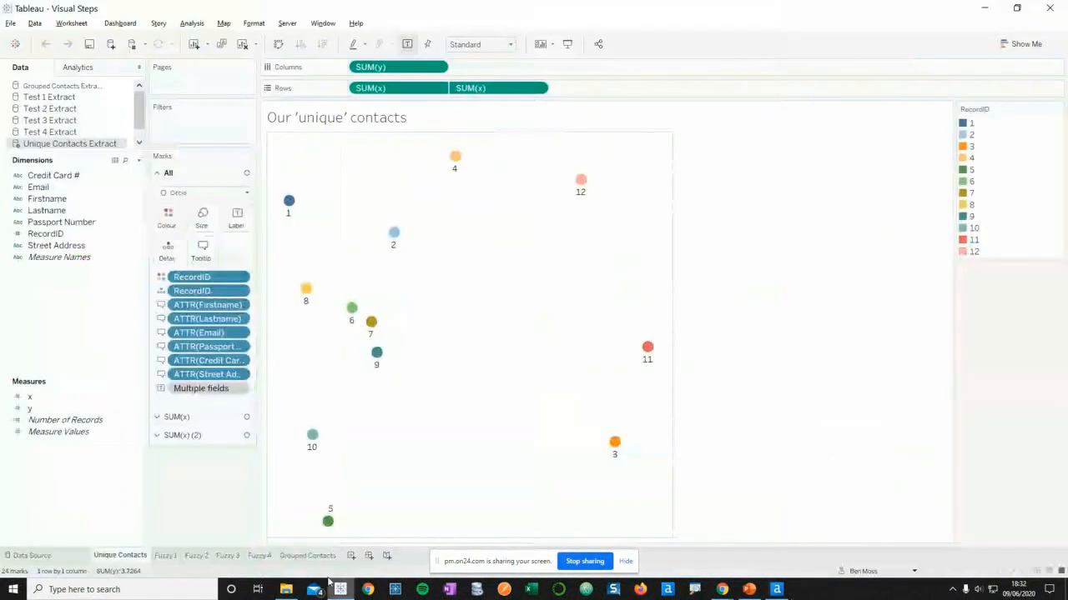
pyautogui.click(167, 556)
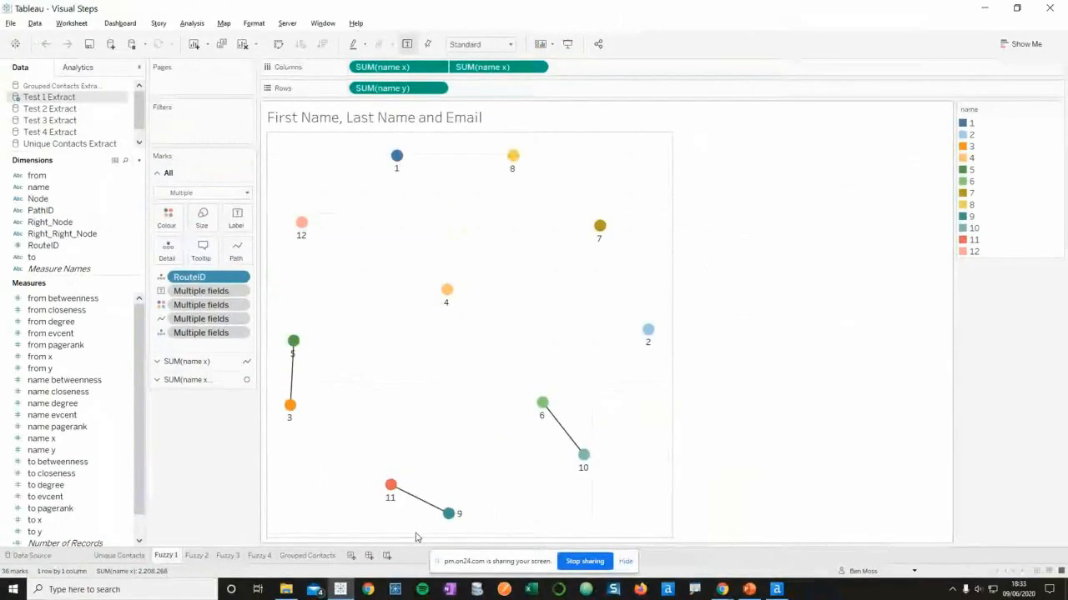
pyautogui.click(776, 589)
# Add a second Fuzzy Match tool to the First Name, Last Name and Street Address container and connect the Record ID tool to it
pyautogui.scroll(-1, 707, 274)
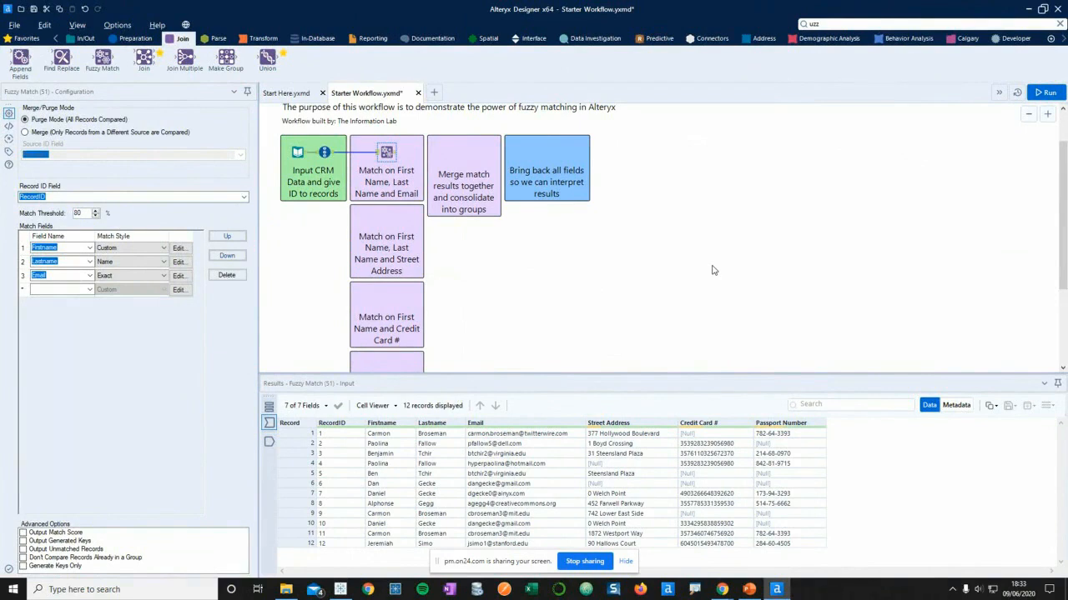
pyautogui.moveTo(102, 58); pyautogui.dragTo(386, 218)
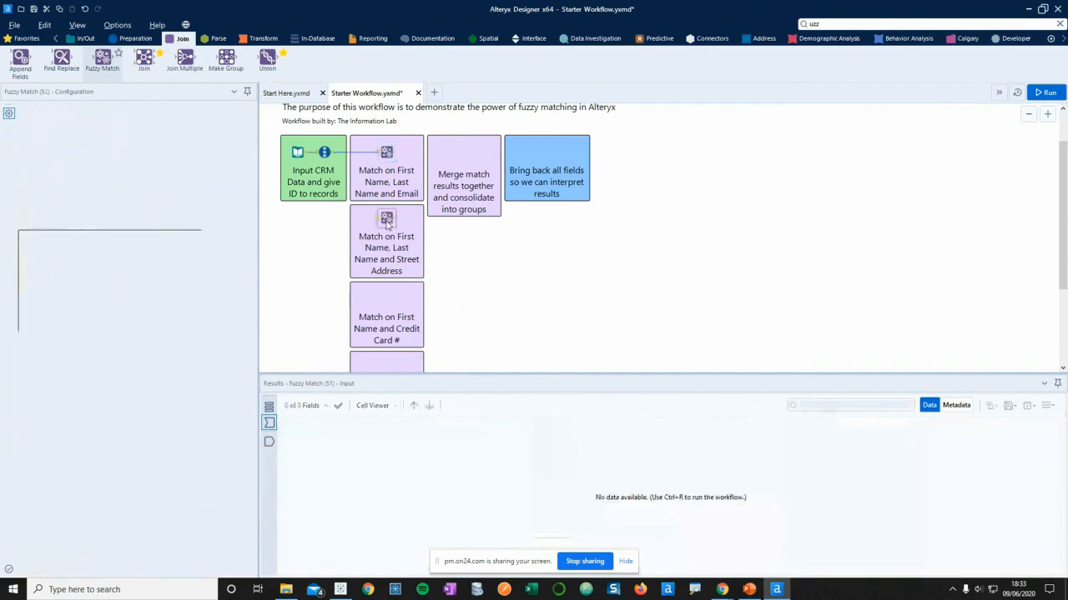
pyautogui.click(336, 158)
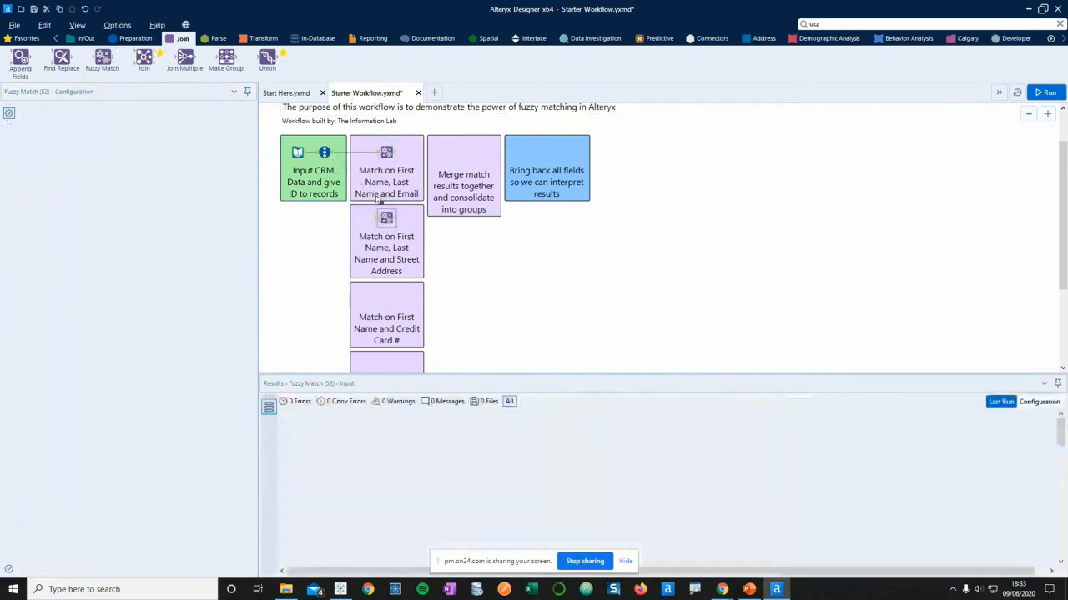
pyautogui.moveTo(386, 219); pyautogui.dragTo(386, 219)
pyautogui.click(386, 220)
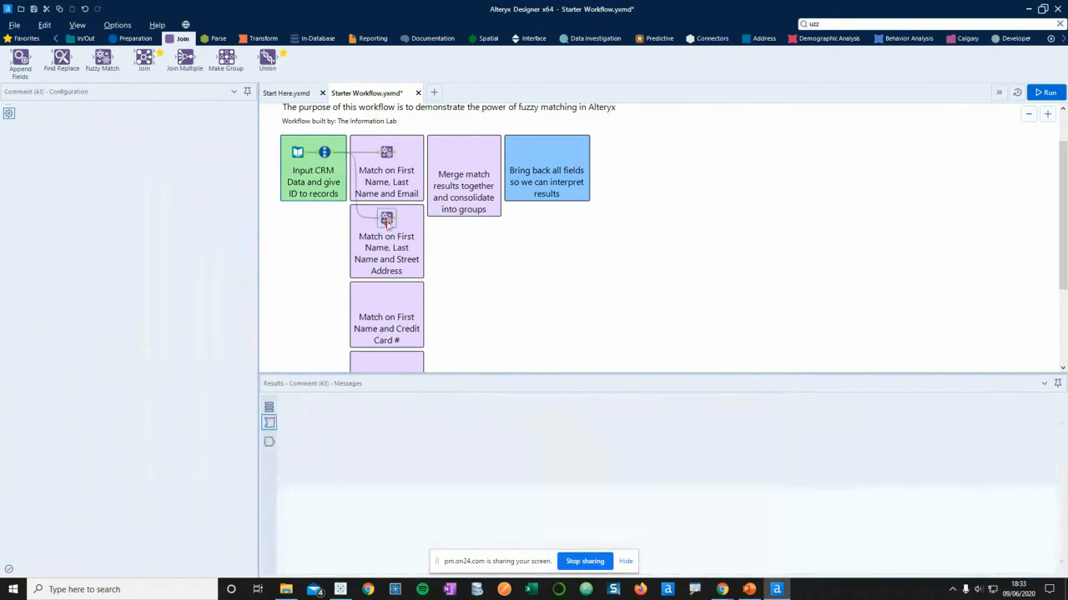
# Set the new Fuzzy Match tool's record ID field to RecordID and add Firstname as the first match field
pyautogui.click(243, 198)
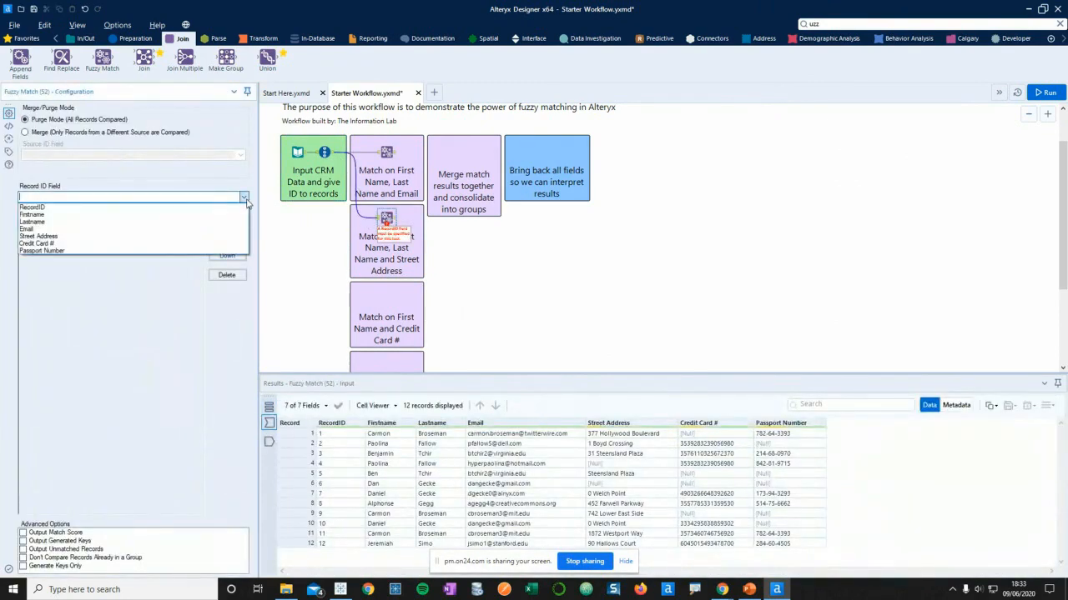
pyautogui.click(90, 209)
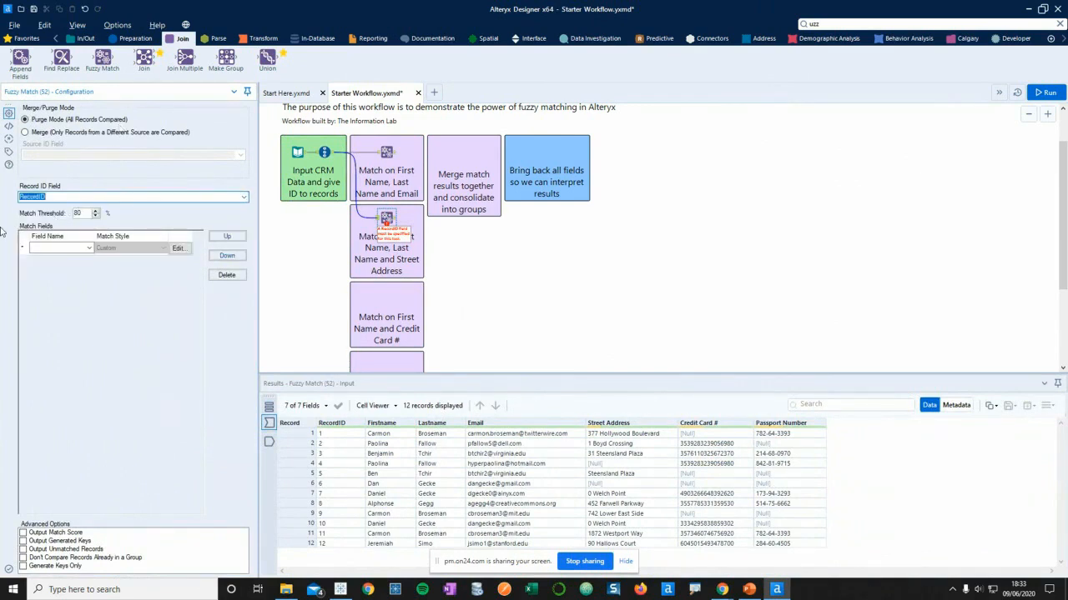
pyautogui.scroll(3, 376, 231)
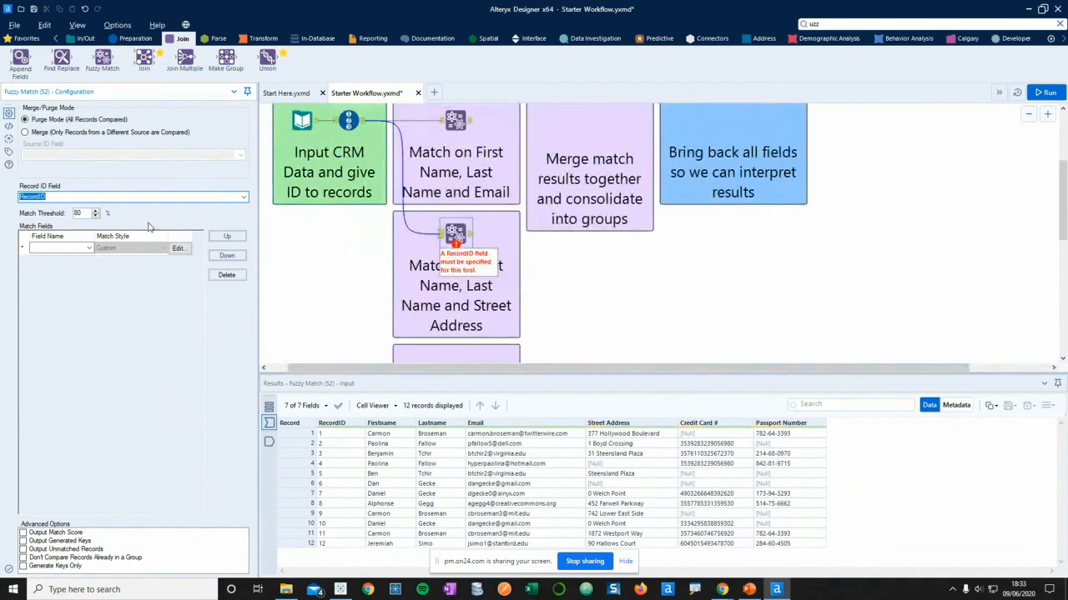
pyautogui.click(88, 248)
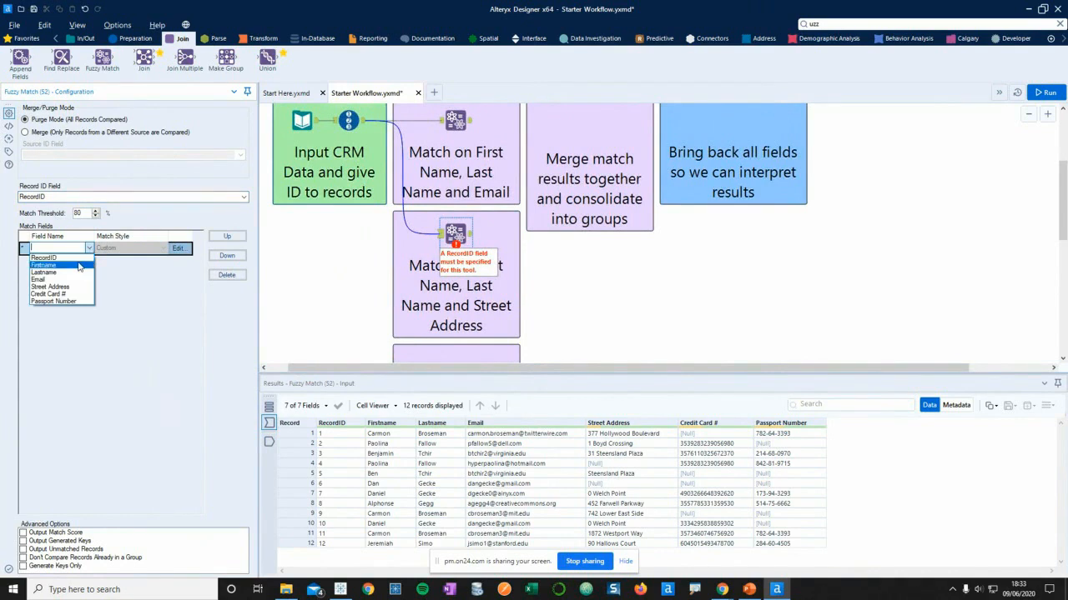
pyautogui.click(82, 265)
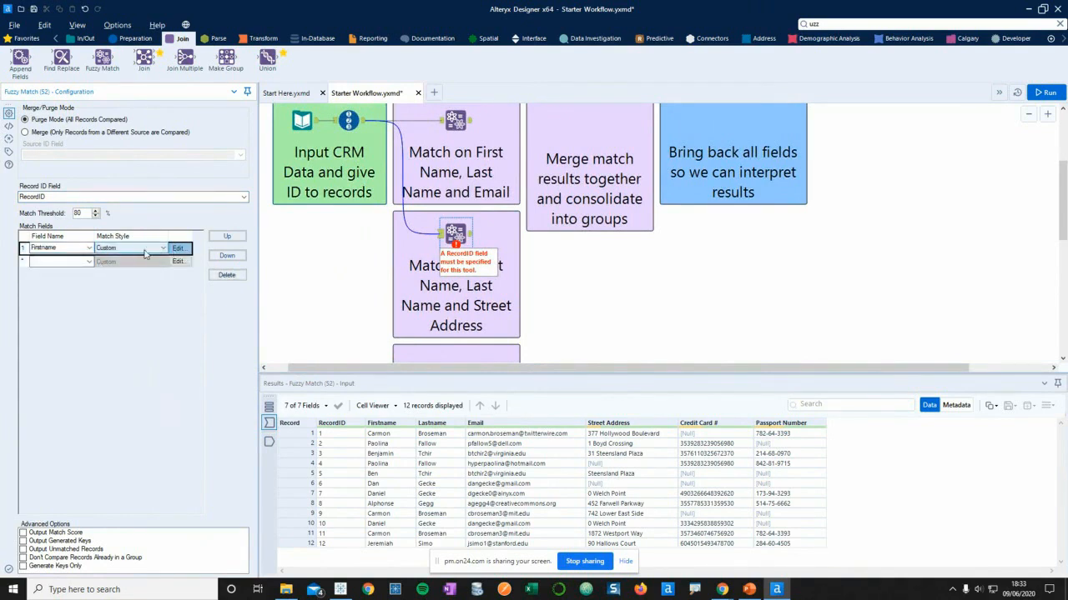
# Set the second tool's Firstname match style to Name w/ Nicknames, with Generate Keys None and a match threshold of 60%
pyautogui.click(178, 248)
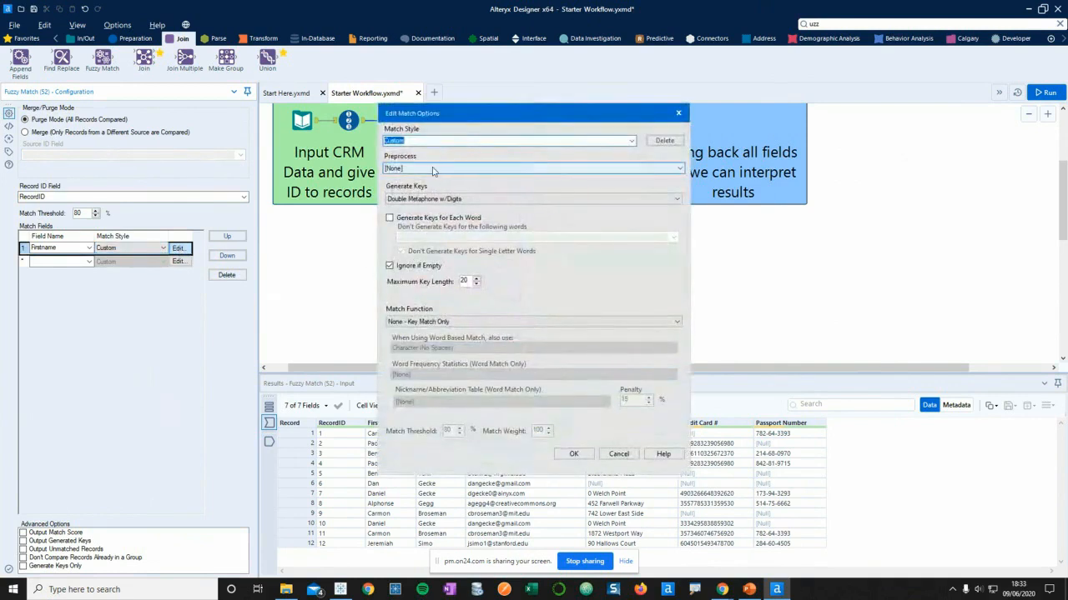
pyautogui.click(618, 453)
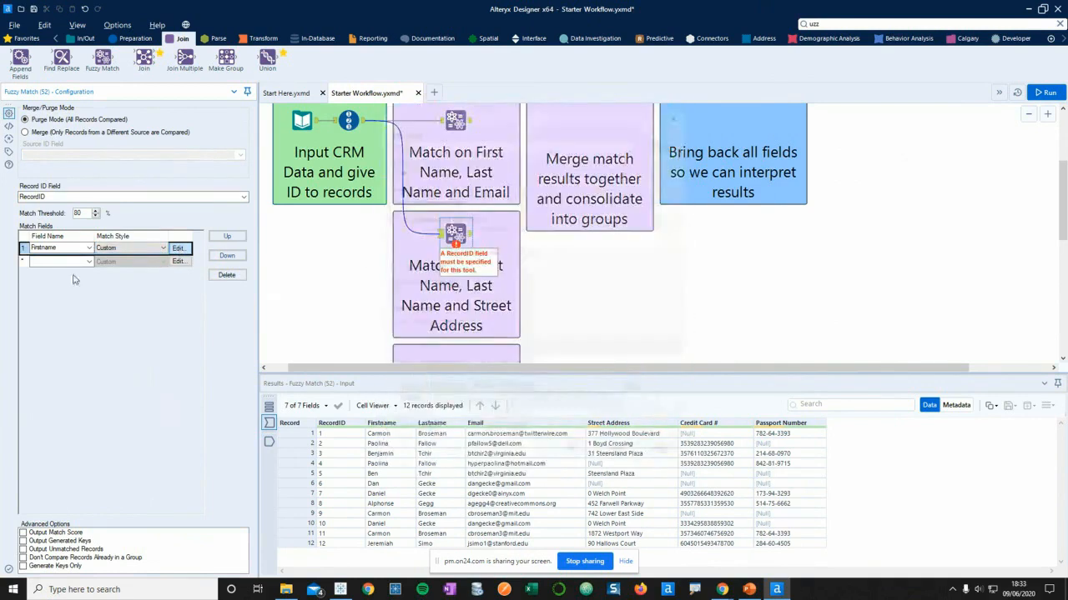
pyautogui.click(119, 248)
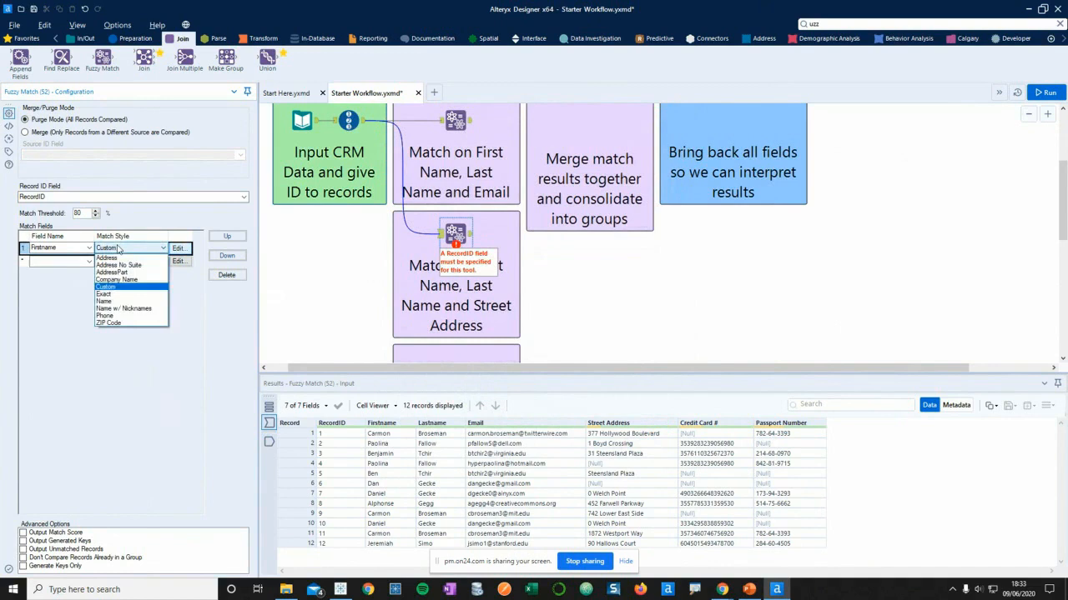
pyautogui.click(140, 311)
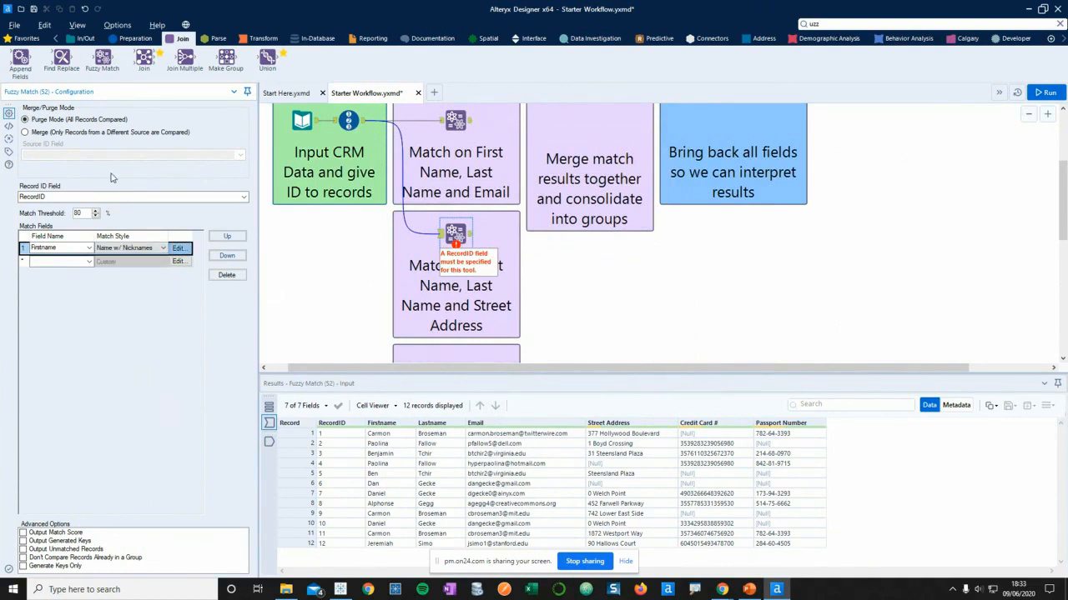
pyautogui.click(178, 249)
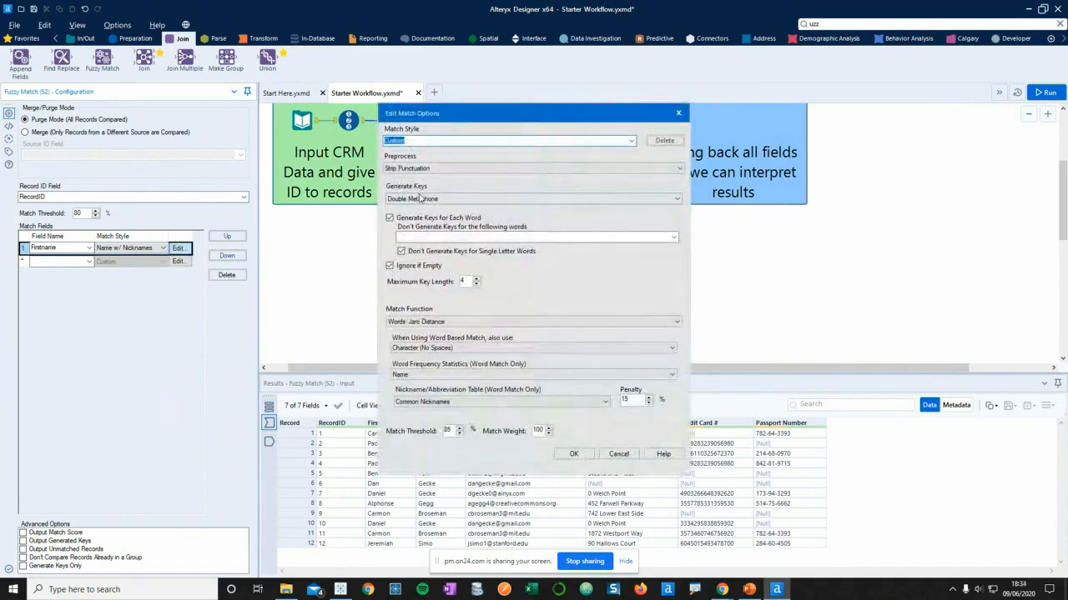
pyautogui.click(422, 199)
pyautogui.click(416, 208)
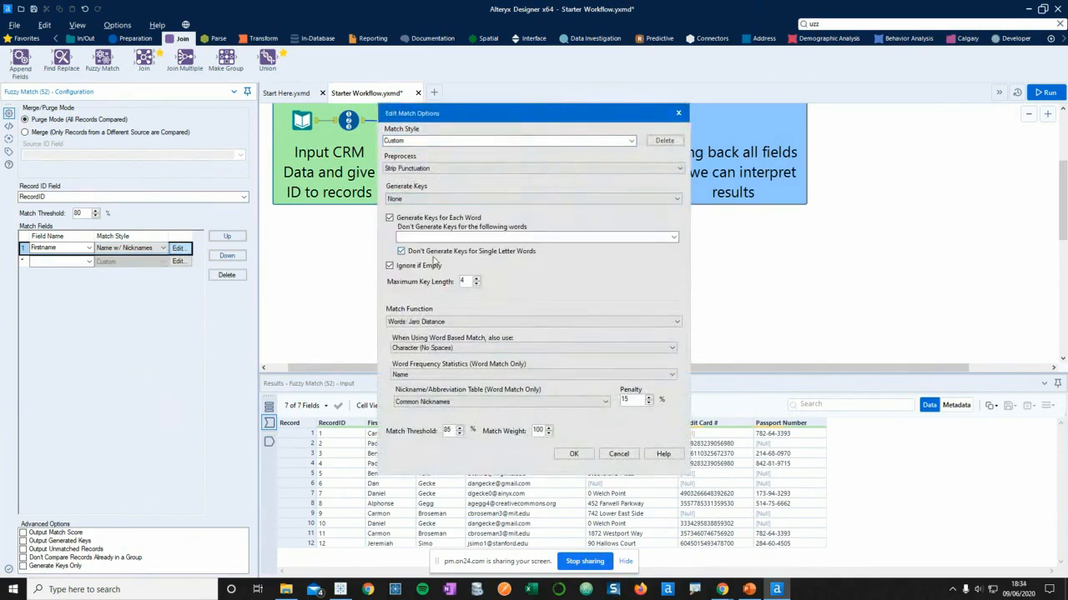
pyautogui.moveTo(452, 432); pyautogui.dragTo(442, 422)
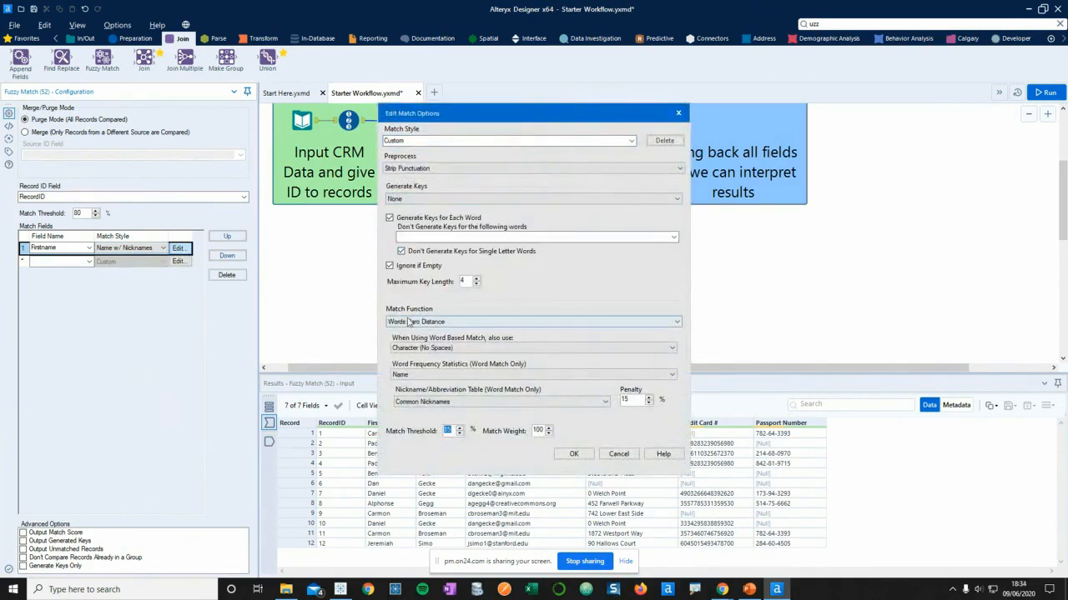
pyautogui.write('60')
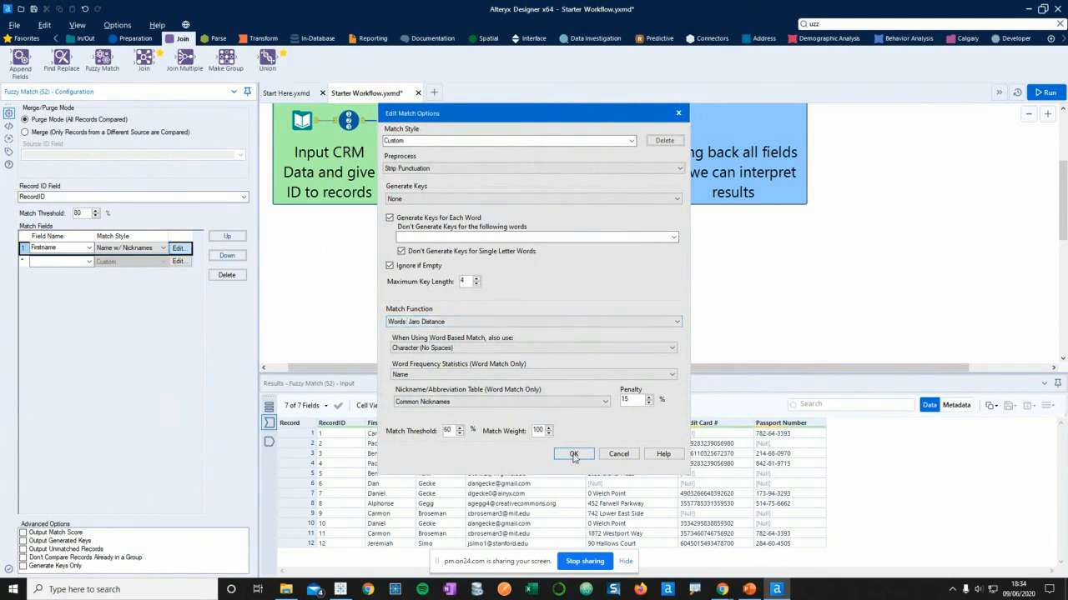
pyautogui.click(574, 454)
# Add Lastname as the second match field of the street address match, with the match style Name
pyautogui.click(86, 264)
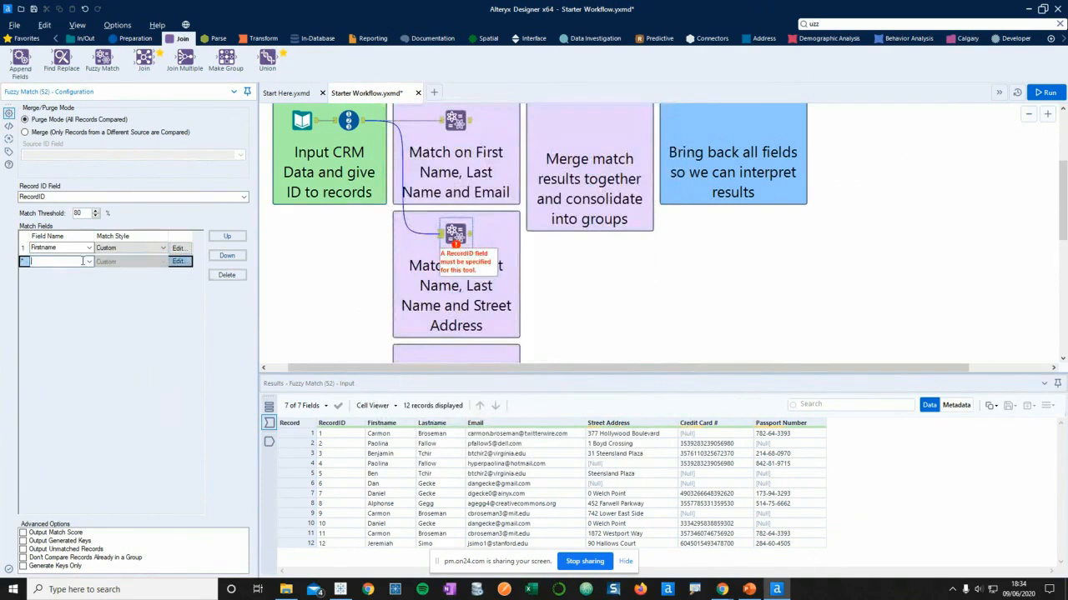
pyautogui.click(86, 264)
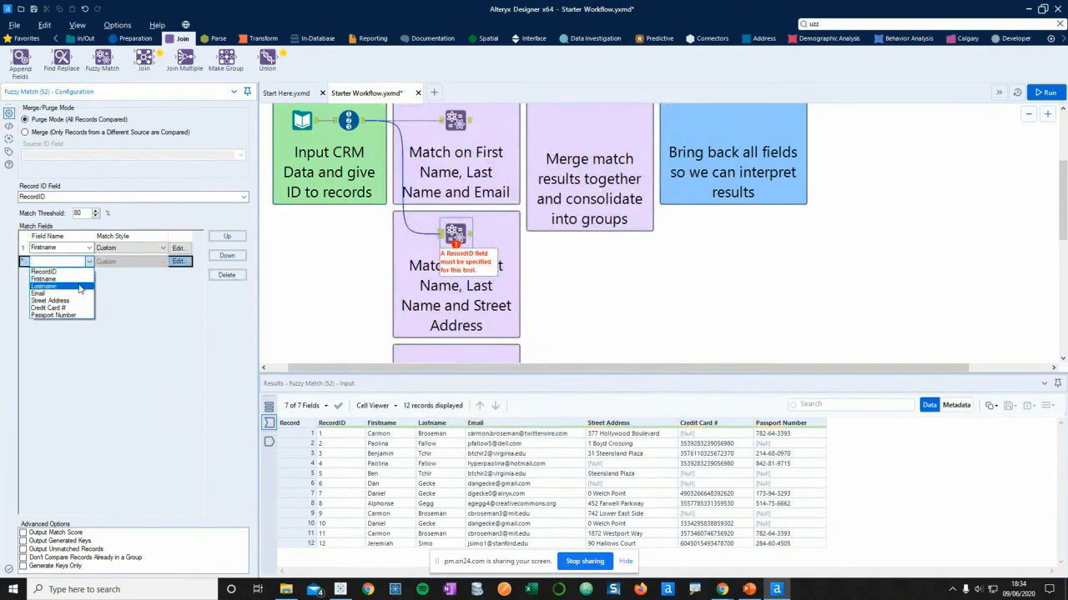
pyautogui.click(82, 288)
pyautogui.click(123, 263)
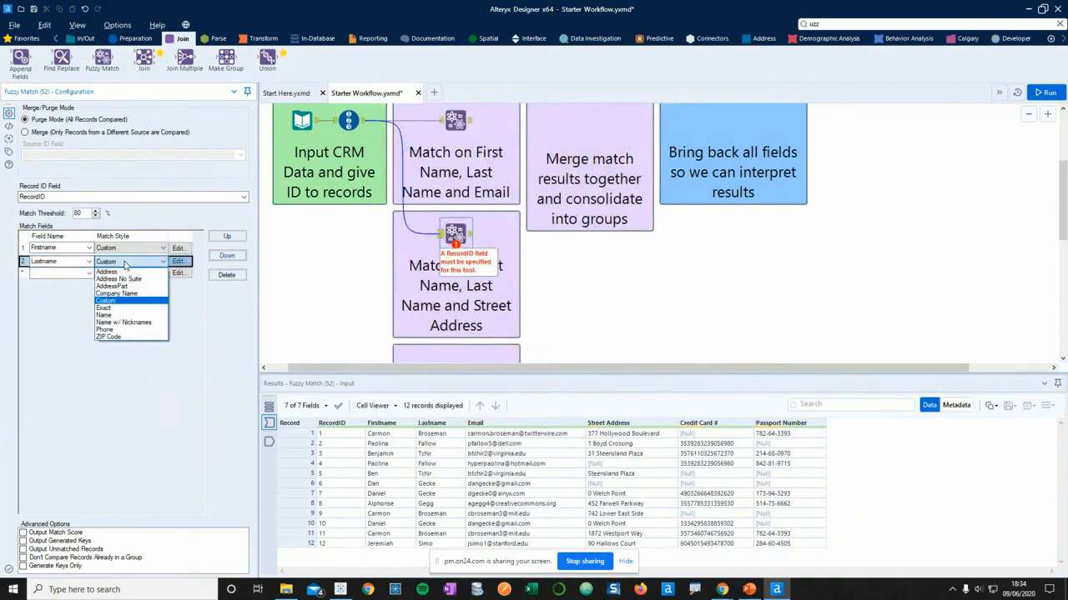
pyautogui.click(112, 315)
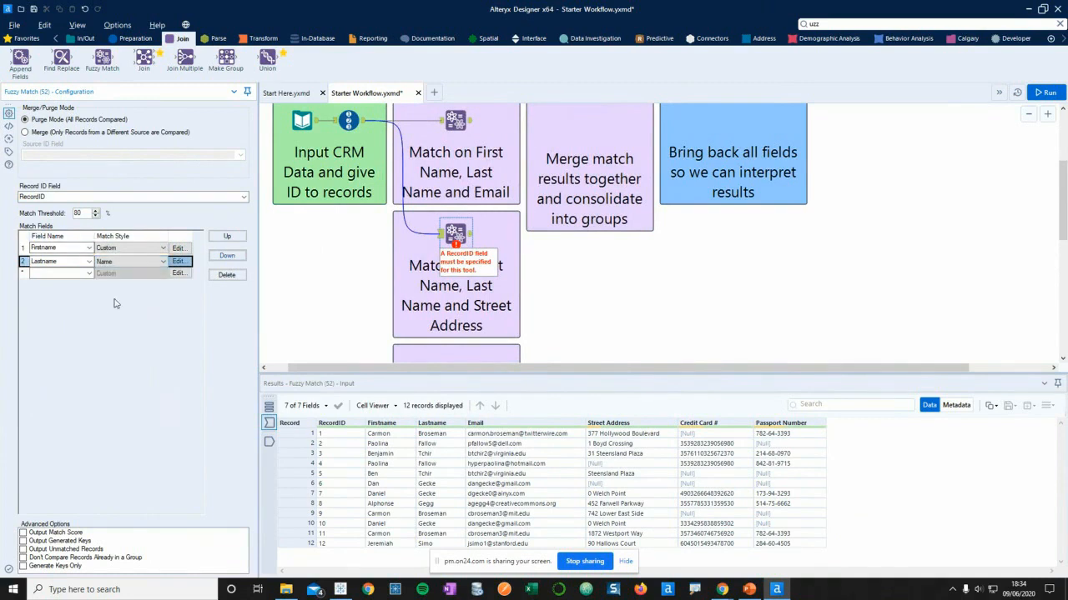
# Add Street Address as the third match field with the match style Address
pyautogui.click(88, 275)
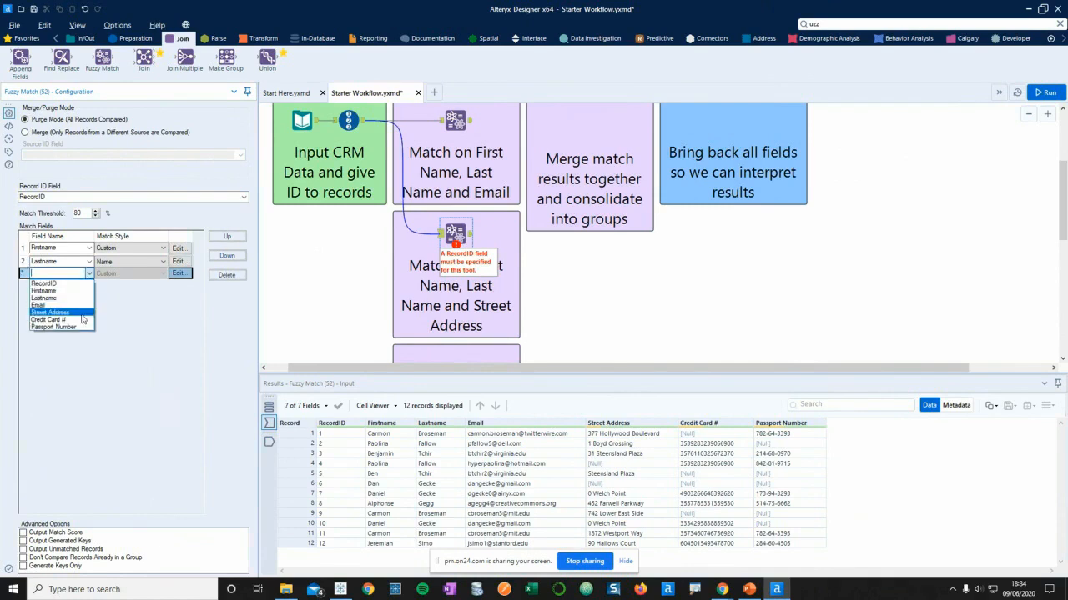
pyautogui.click(66, 290)
pyautogui.click(116, 275)
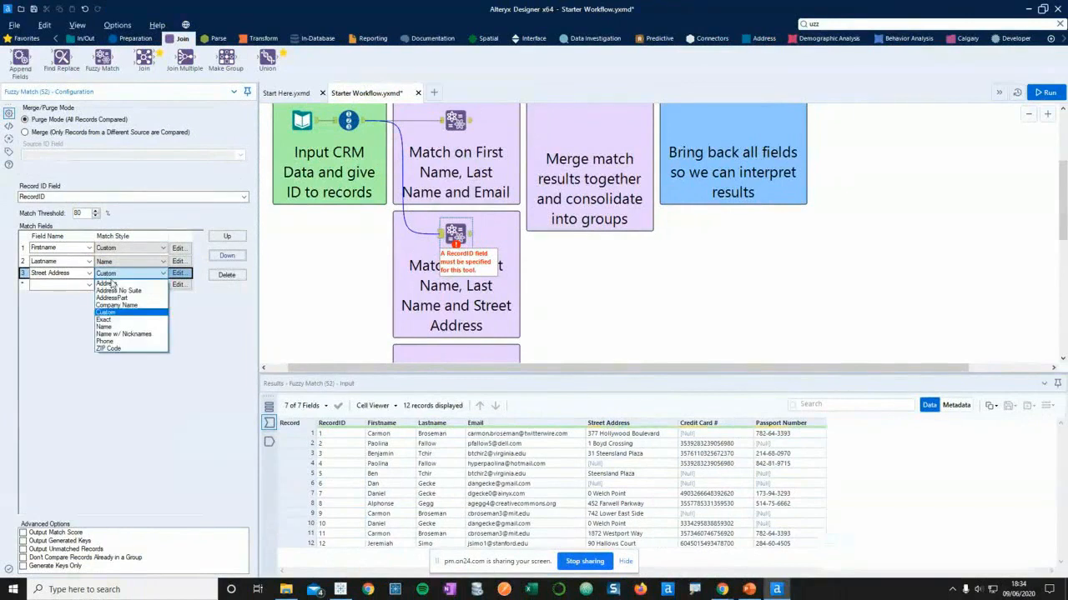
pyautogui.click(176, 263)
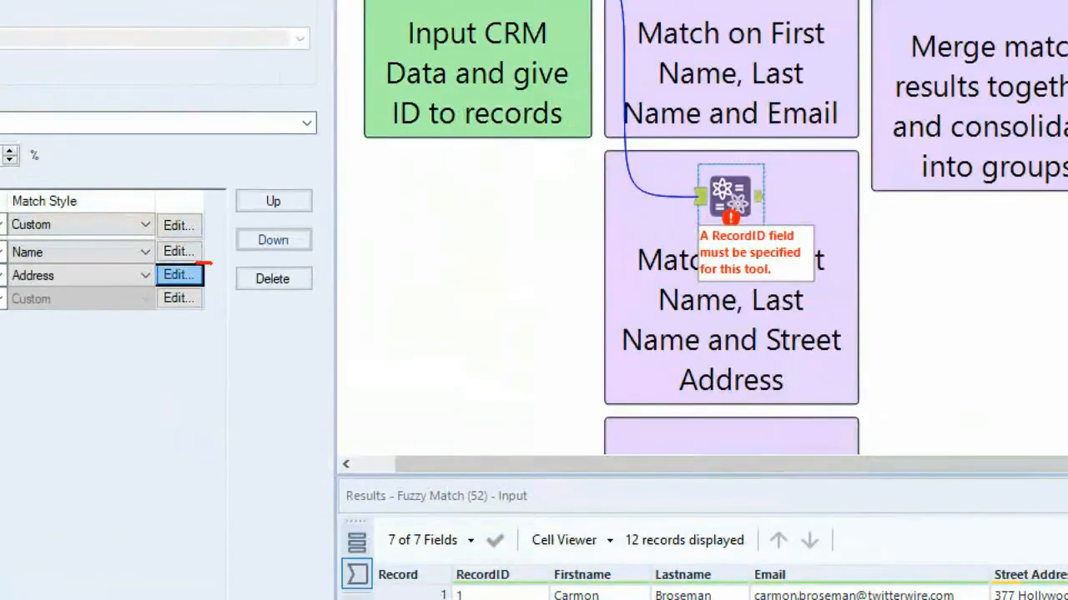
pyautogui.moveTo(201, 263)
pyautogui.mouseDown()
pyautogui.moveTo(147, 289)
pyautogui.moveTo(222, 295)
pyautogui.moveTo(208, 264)
pyautogui.mouseUp()
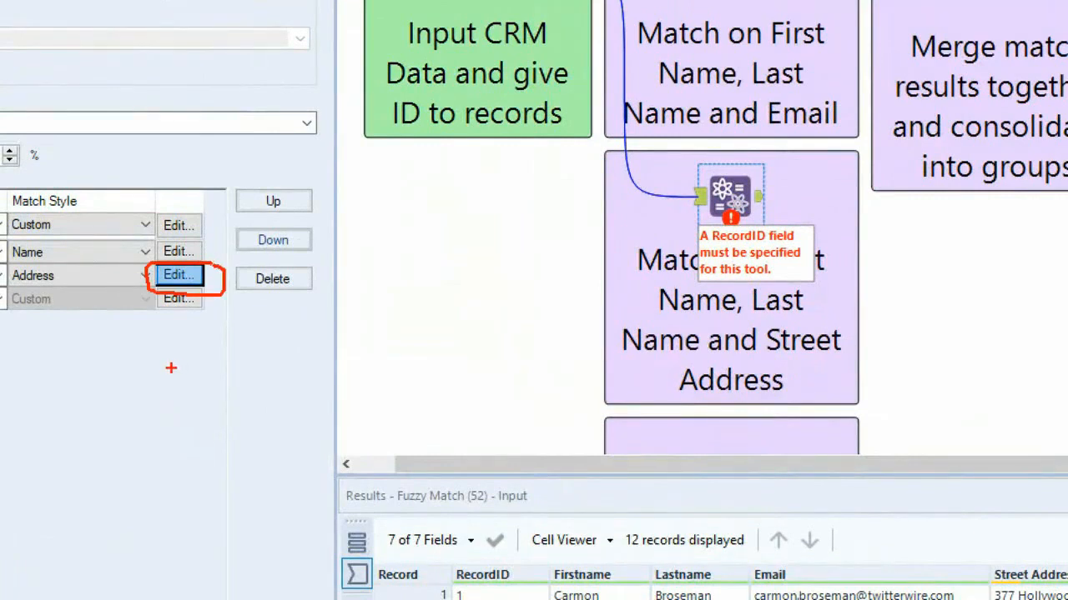
pyautogui.press('Escape')
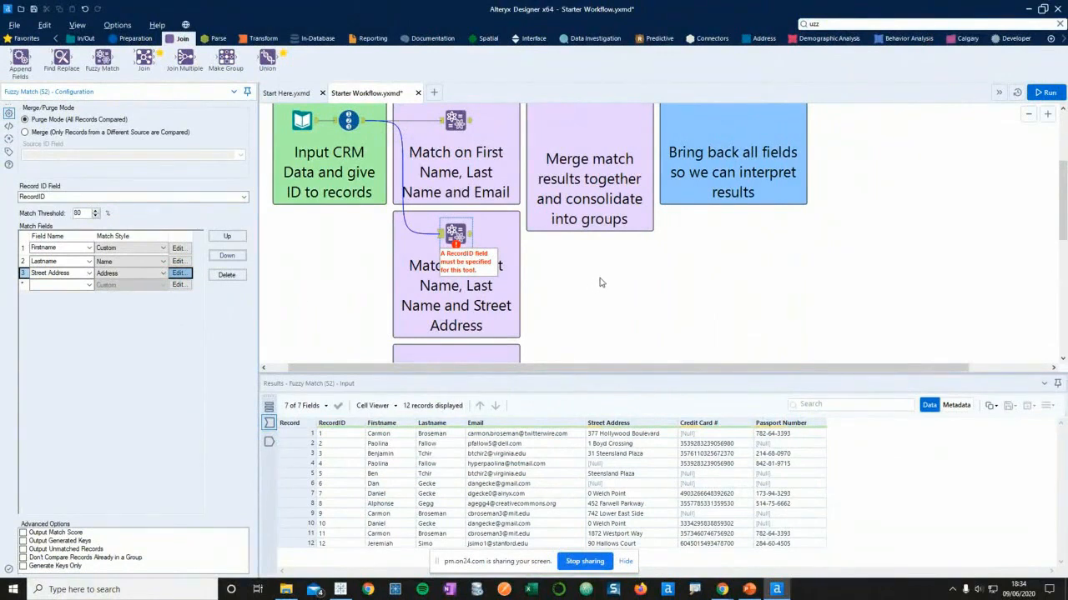
# Place a Fuzzy Match tool in the First Name and Credit Card # container and connect the Record ID tool to it
pyautogui.click(689, 234)
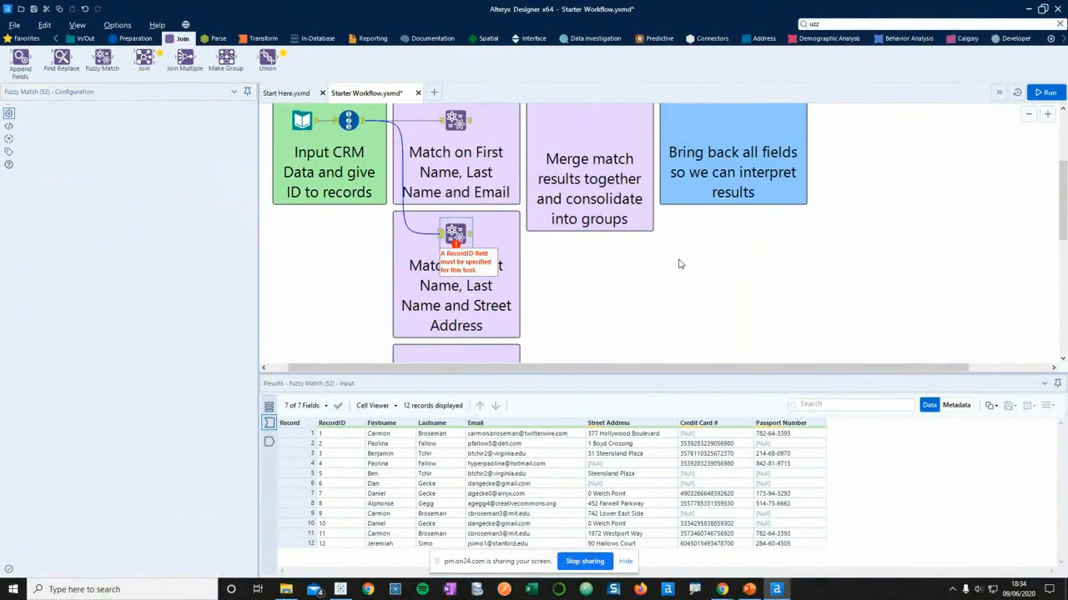
pyautogui.scroll(-5, 677, 261)
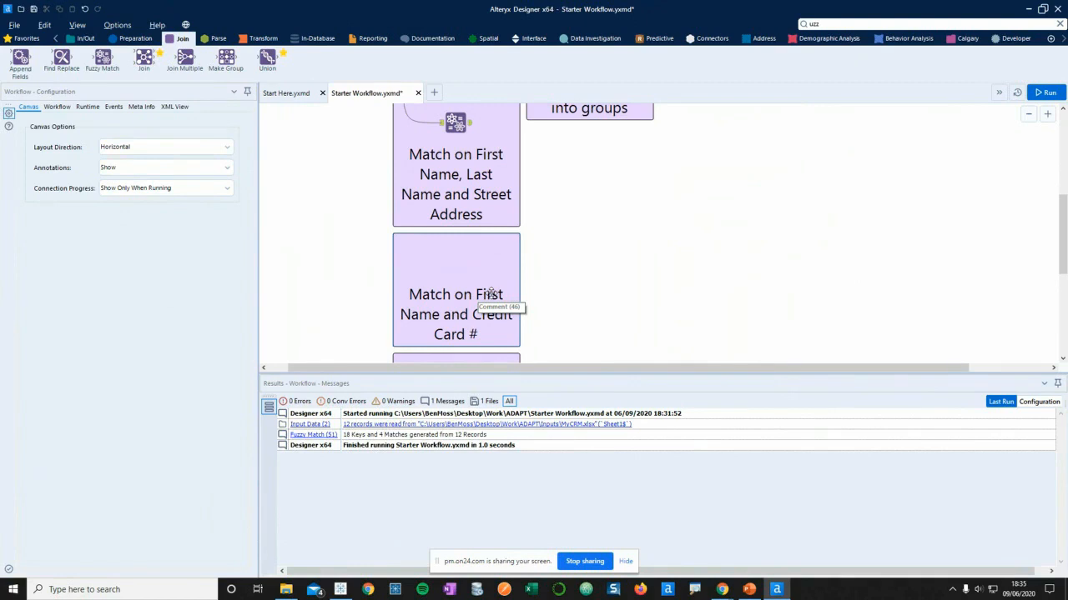
pyautogui.moveTo(103, 58); pyautogui.dragTo(459, 258)
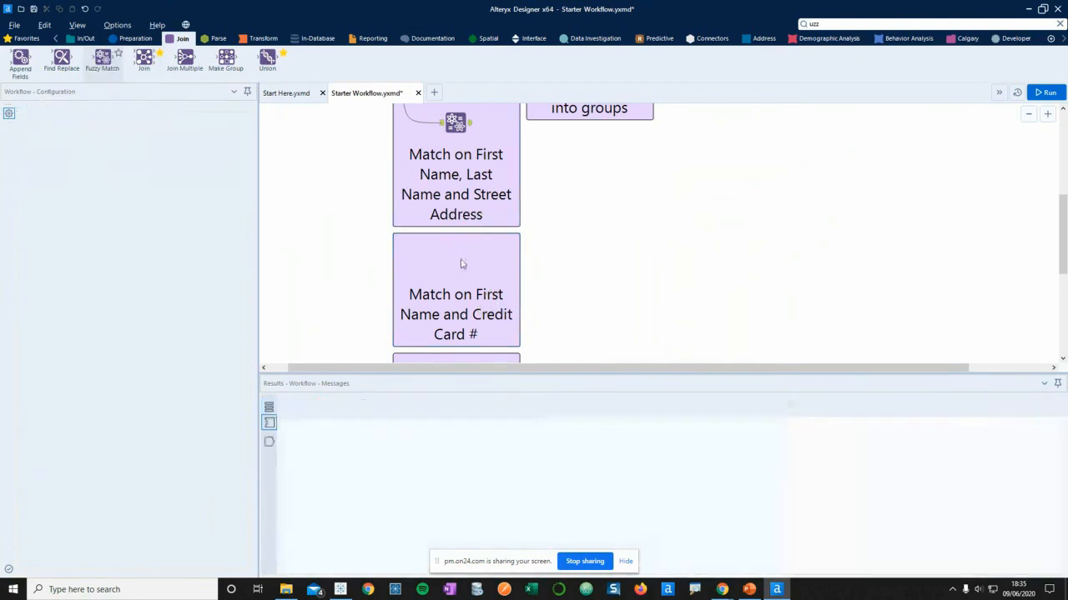
pyautogui.scroll(-3, 572, 241)
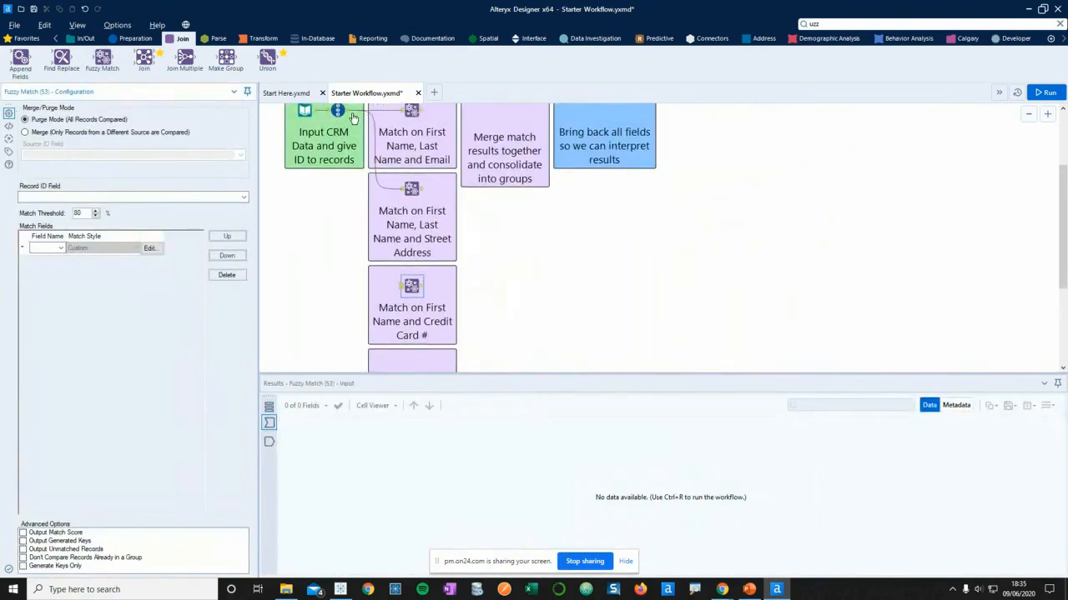
pyautogui.moveTo(375, 195); pyautogui.dragTo(406, 290)
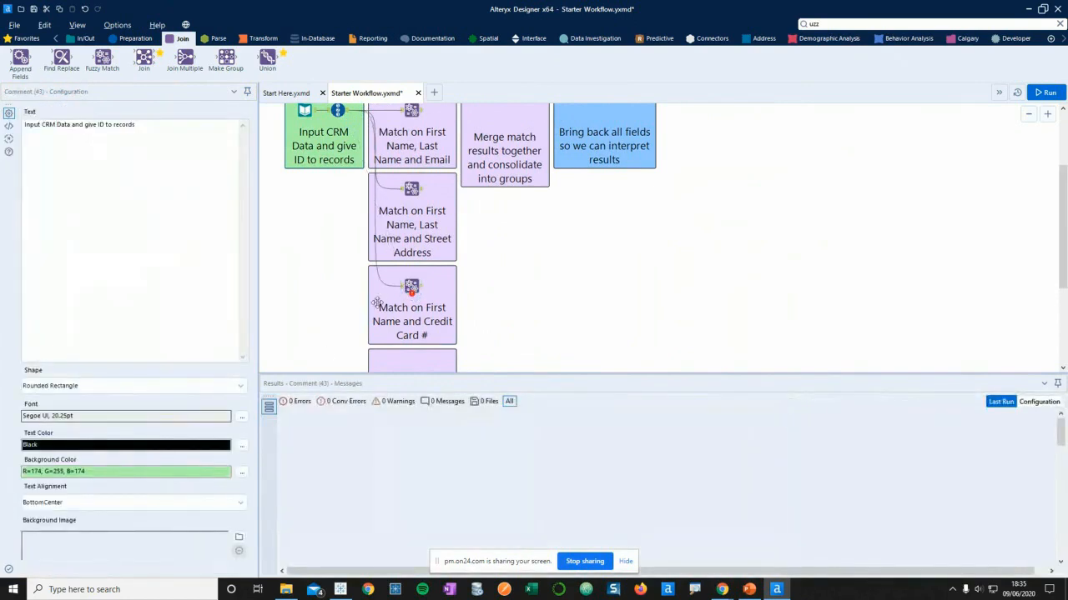
# Set the credit card match tool's record ID field to RecordID and add Firstname as its first match field
pyautogui.click(406, 291)
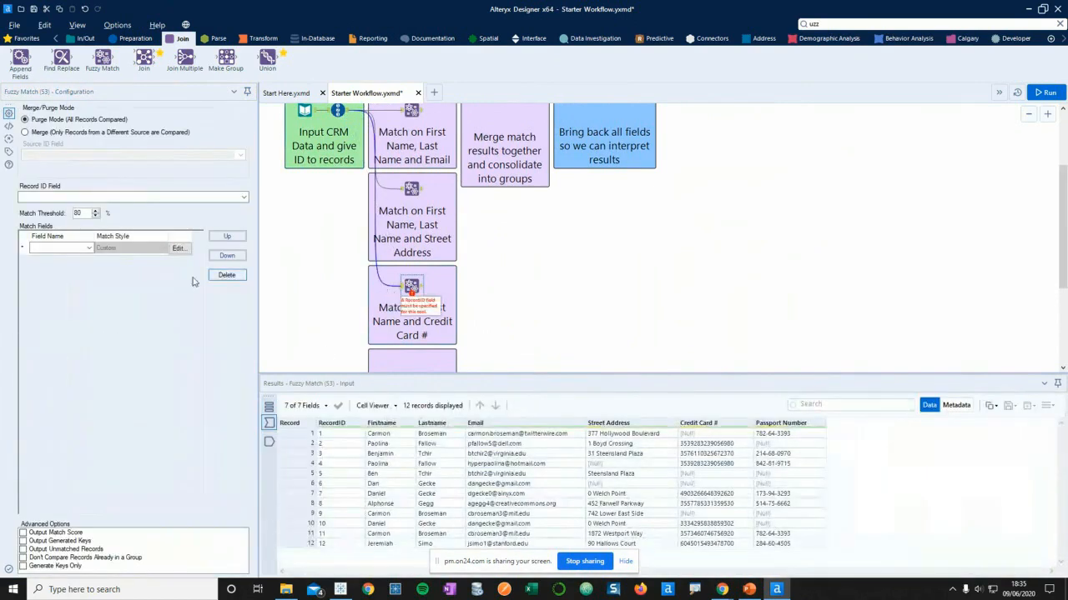
pyautogui.click(243, 198)
pyautogui.click(100, 208)
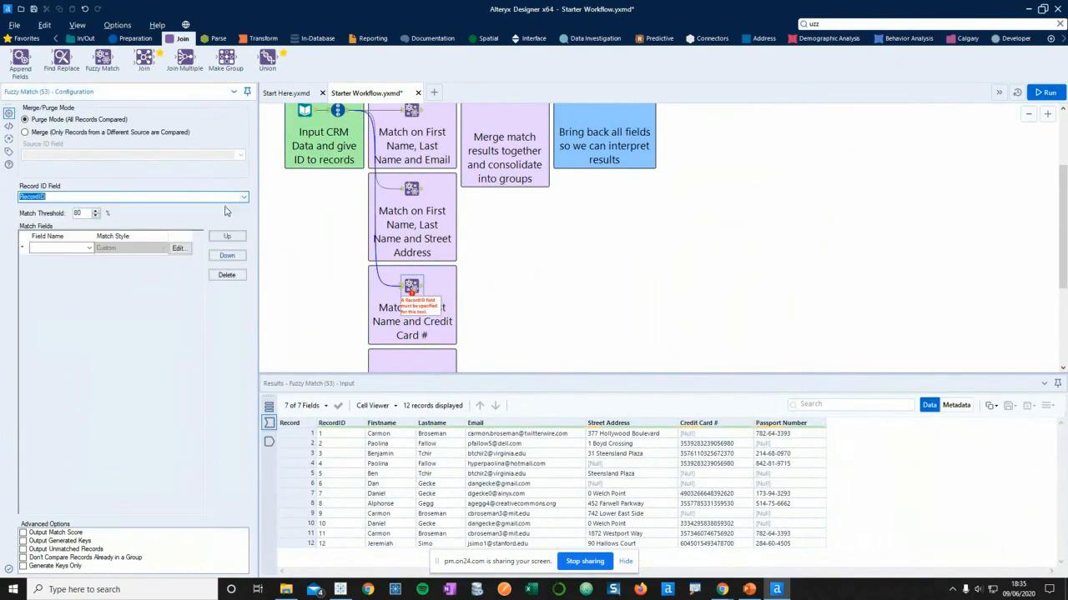
pyautogui.click(89, 249)
pyautogui.click(84, 266)
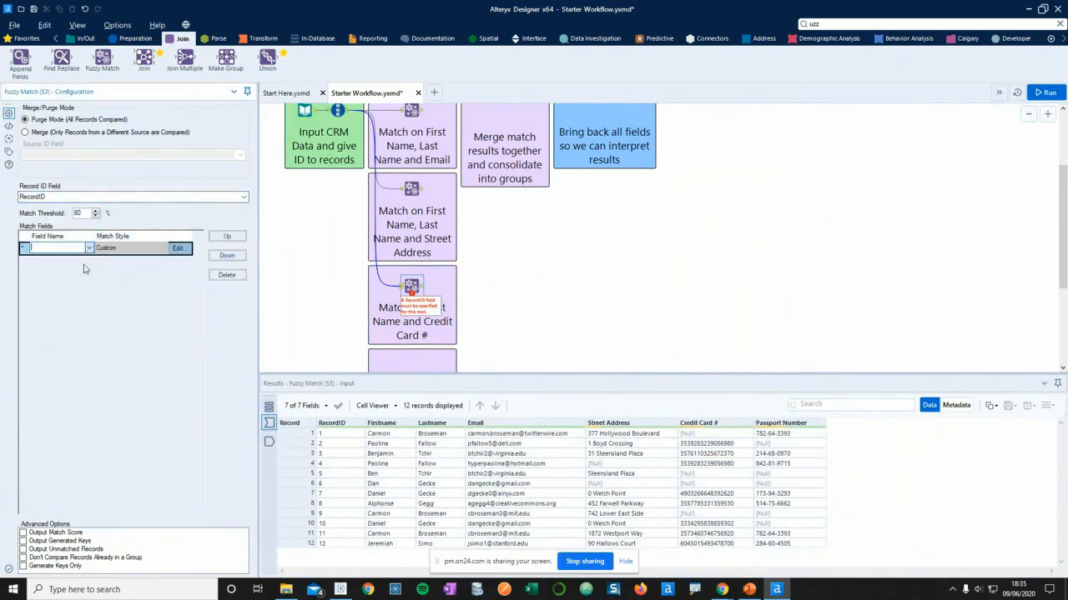
# Give Firstname the match style Name w/ Nicknames, with Generate Keys set to None and an adjusted match threshold
pyautogui.click(149, 252)
pyautogui.click(125, 308)
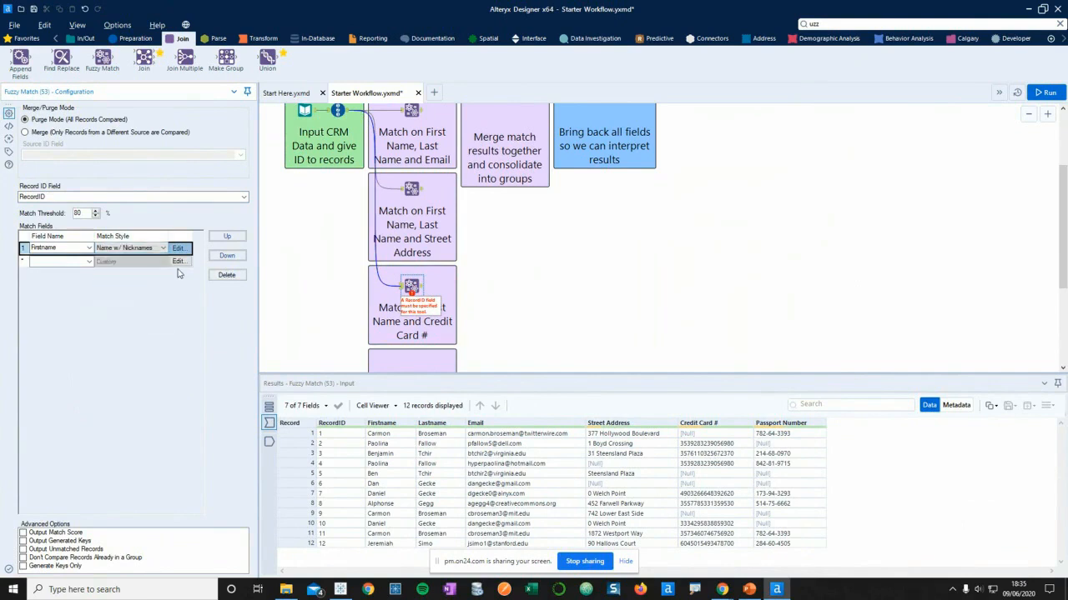
pyautogui.click(182, 250)
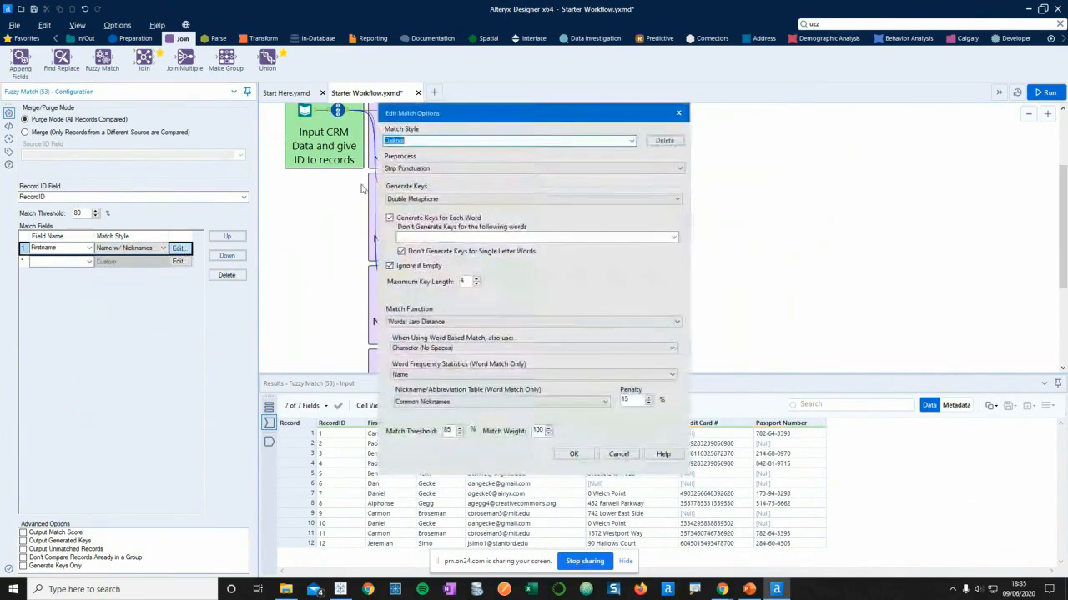
pyautogui.click(430, 200)
pyautogui.click(432, 211)
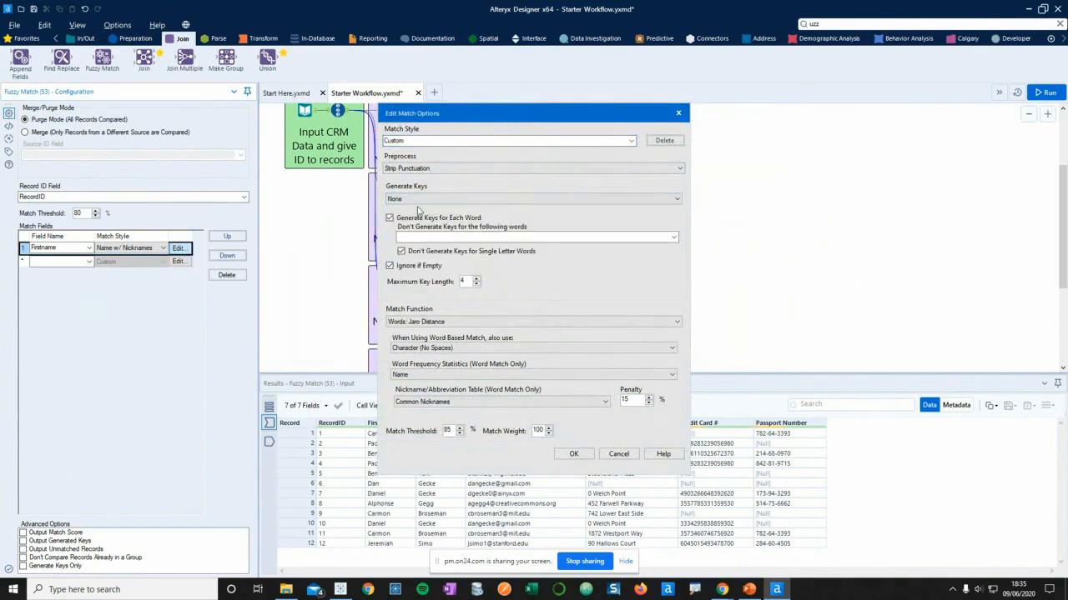
pyautogui.doubleClick(446, 431)
pyautogui.click(573, 456)
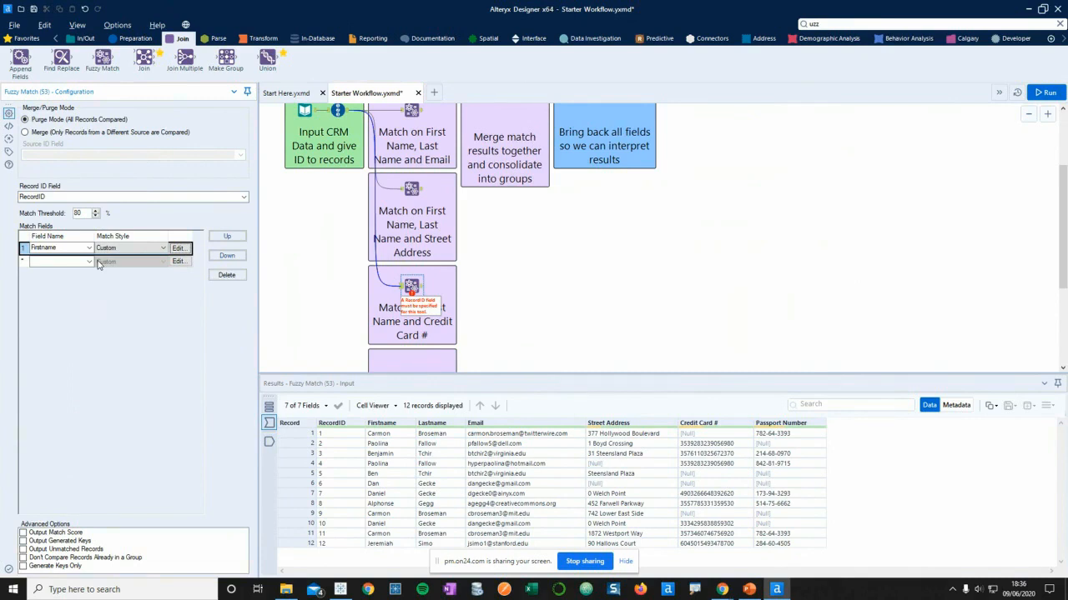
# Add Credit Card # as the second match field with the match style Exact
pyautogui.click(84, 261)
pyautogui.click(87, 261)
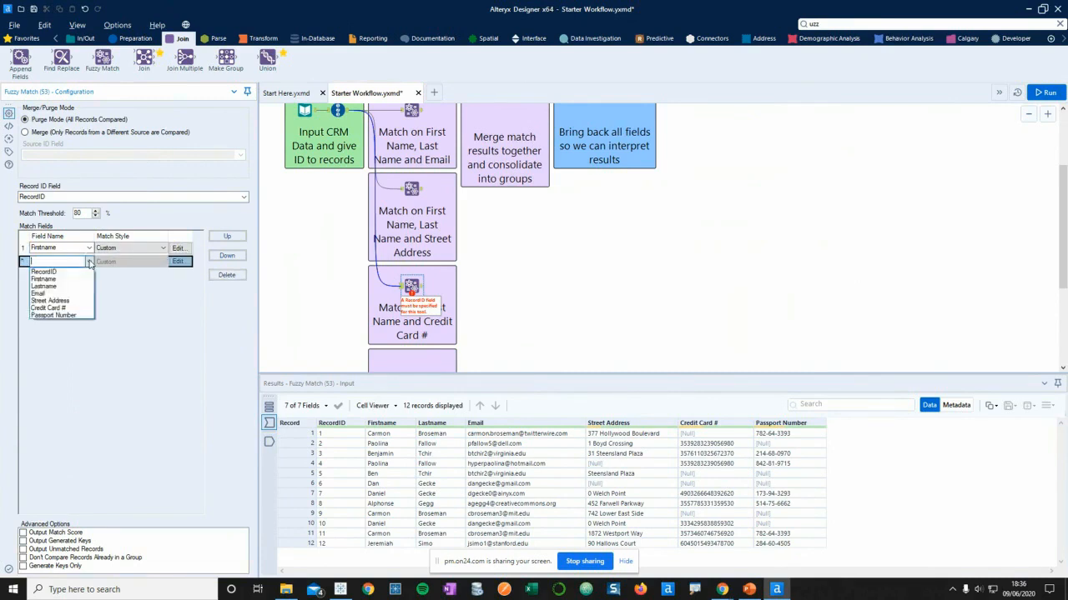
pyautogui.click(70, 308)
pyautogui.click(129, 263)
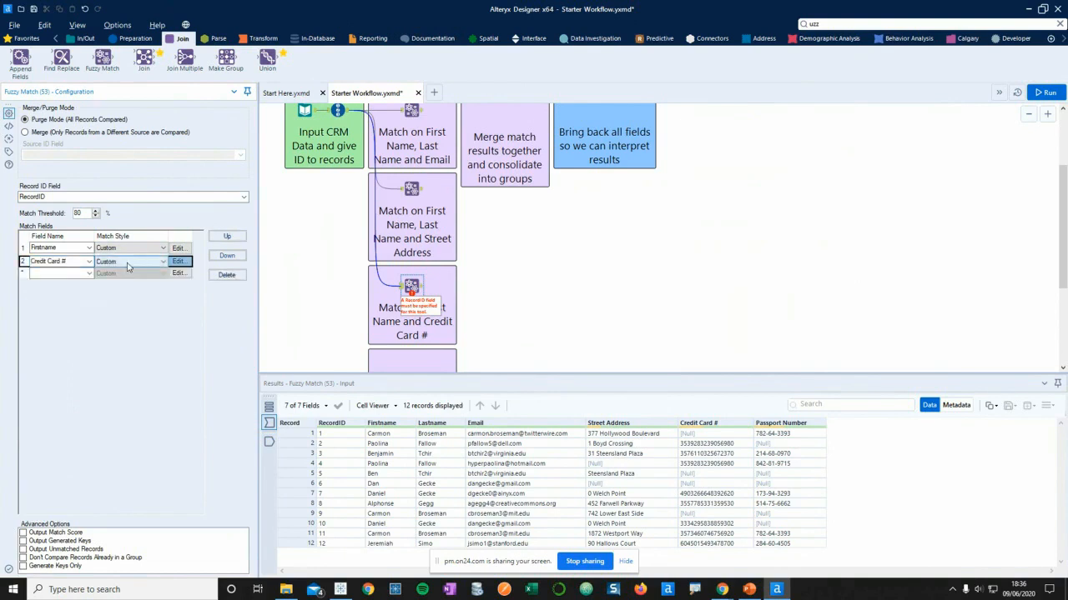
pyautogui.click(129, 264)
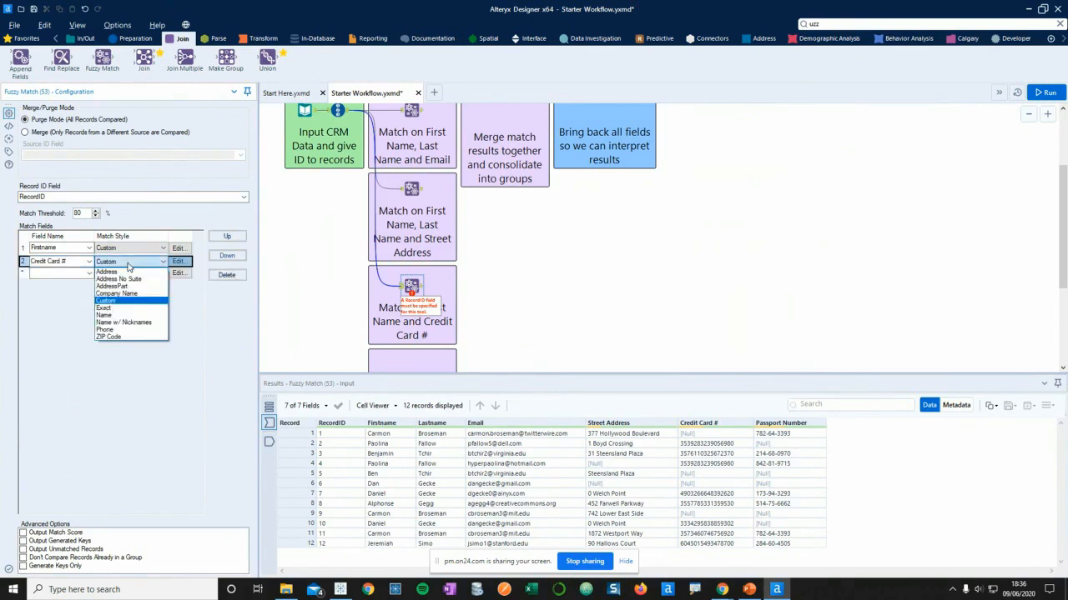
pyautogui.click(124, 309)
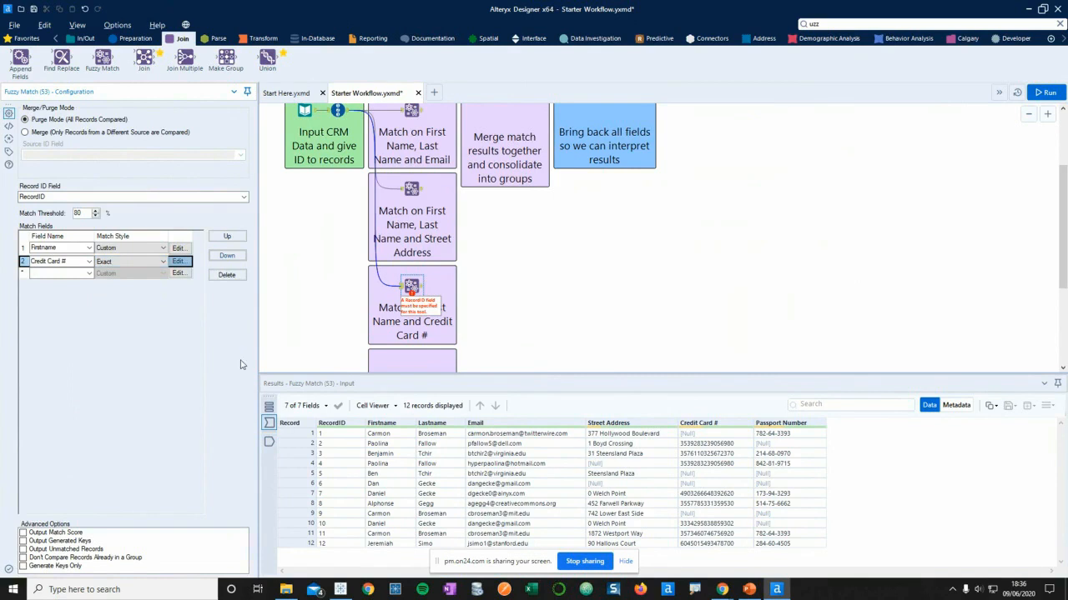
pyautogui.click(588, 320)
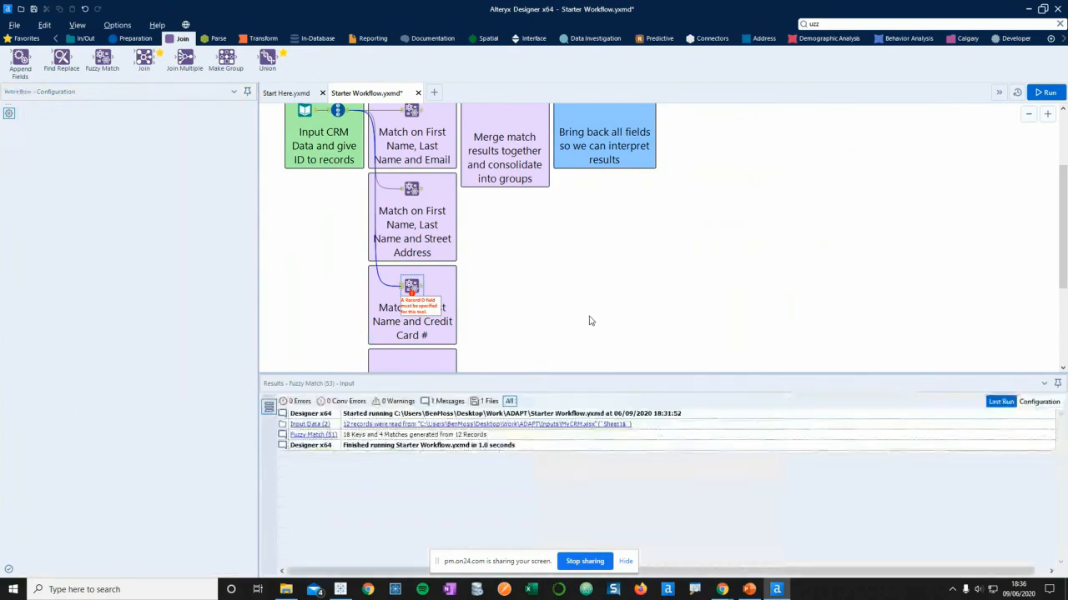
# Place a Fuzzy Match tool in the Match on Passport # container and connect the Record ID tool to it
pyautogui.scroll(-2, 589, 320)
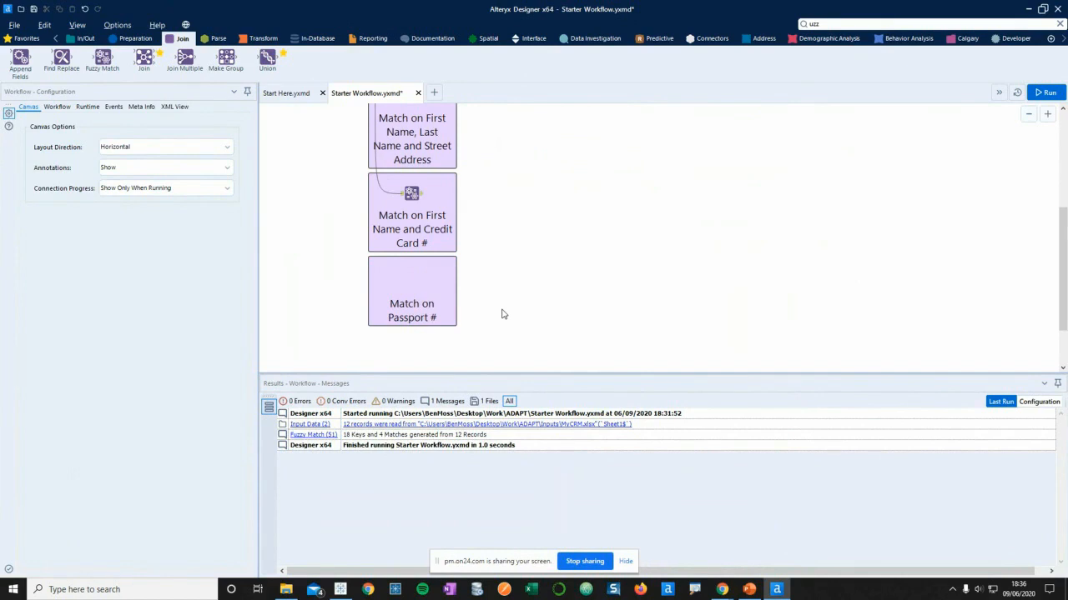
pyautogui.moveTo(102, 60); pyautogui.dragTo(406, 276)
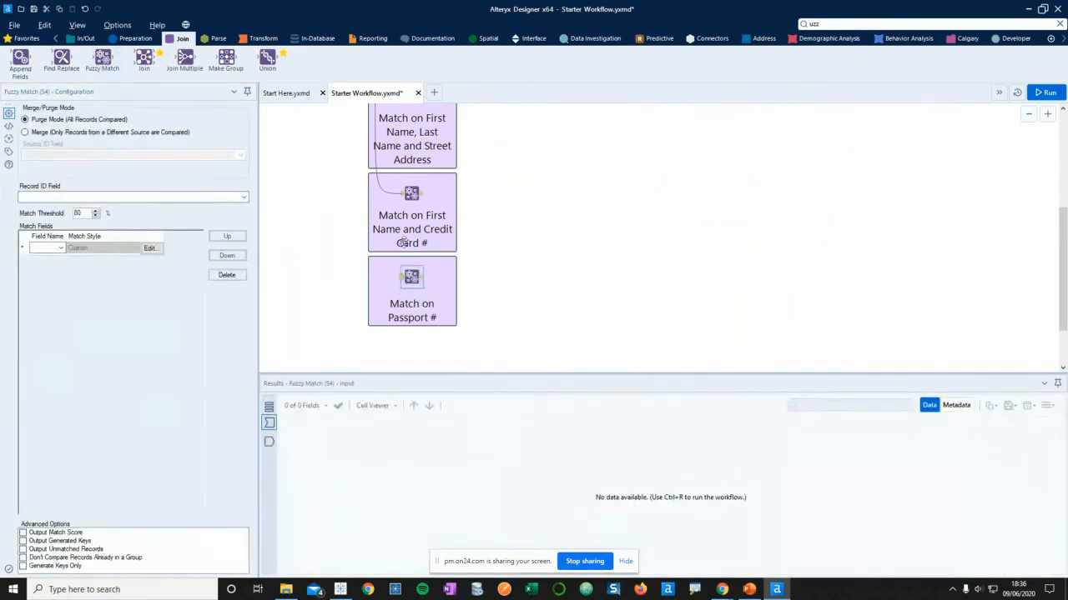
pyautogui.scroll(1, 404, 243)
pyautogui.scroll(1, 406, 253)
pyautogui.moveTo(351, 173); pyautogui.dragTo(409, 359)
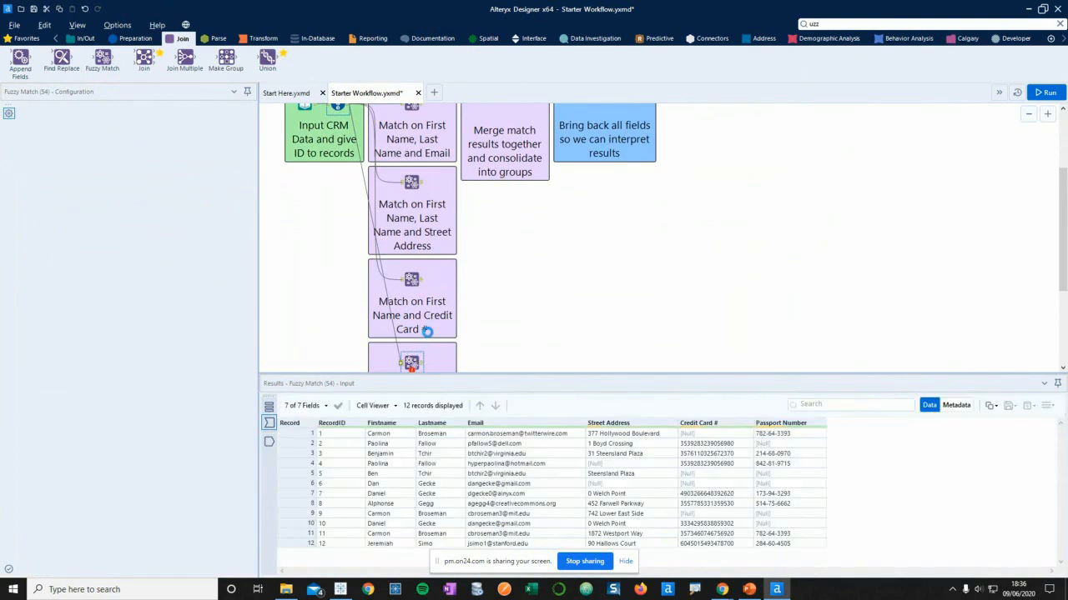
pyautogui.scroll(-2, 429, 333)
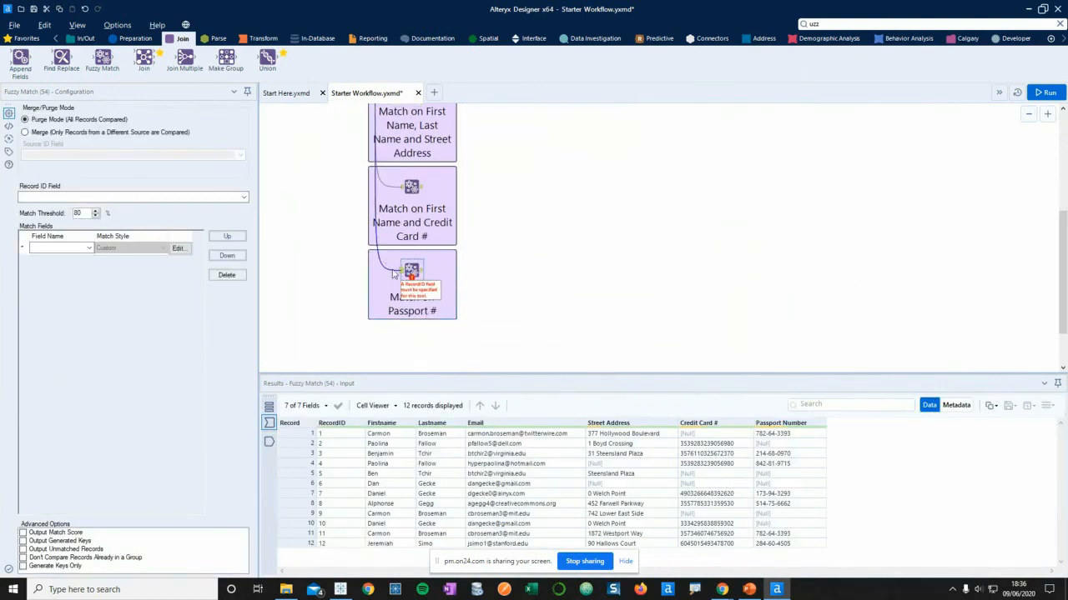
# Set the passport match tool's record ID field to RecordID and add Passport Number as match field with the match style Exact
pyautogui.click(238, 197)
pyautogui.click(33, 207)
pyautogui.click(59, 248)
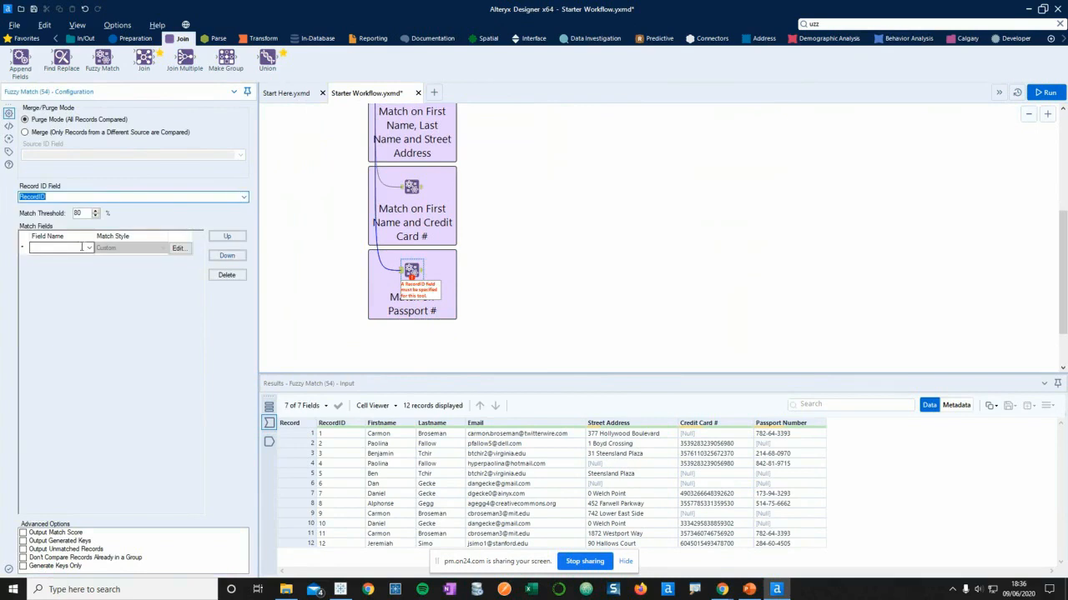
pyautogui.click(88, 248)
pyautogui.click(83, 301)
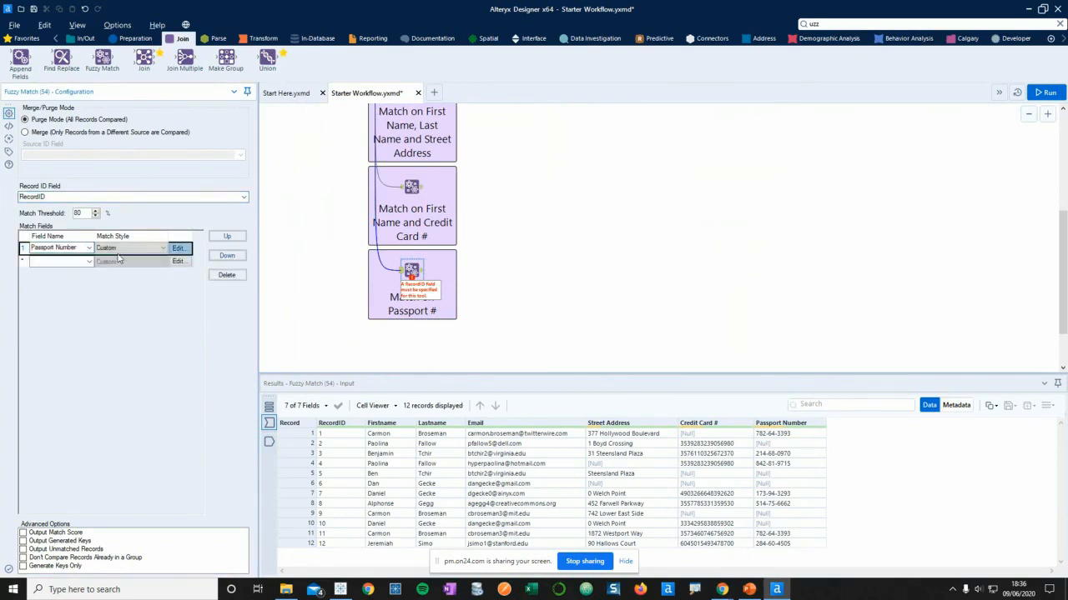
pyautogui.click(130, 247)
pyautogui.click(131, 295)
pyautogui.click(518, 323)
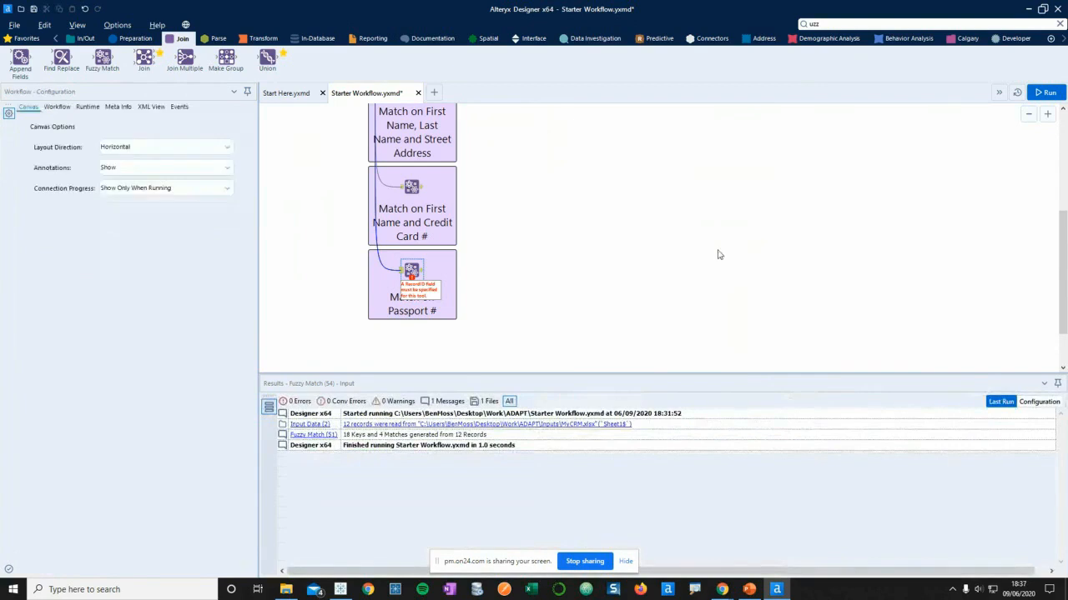
# Run the workflow and examine the matched record pairs from the passport, credit card and street address Fuzzy Match tools
pyautogui.click(1045, 93)
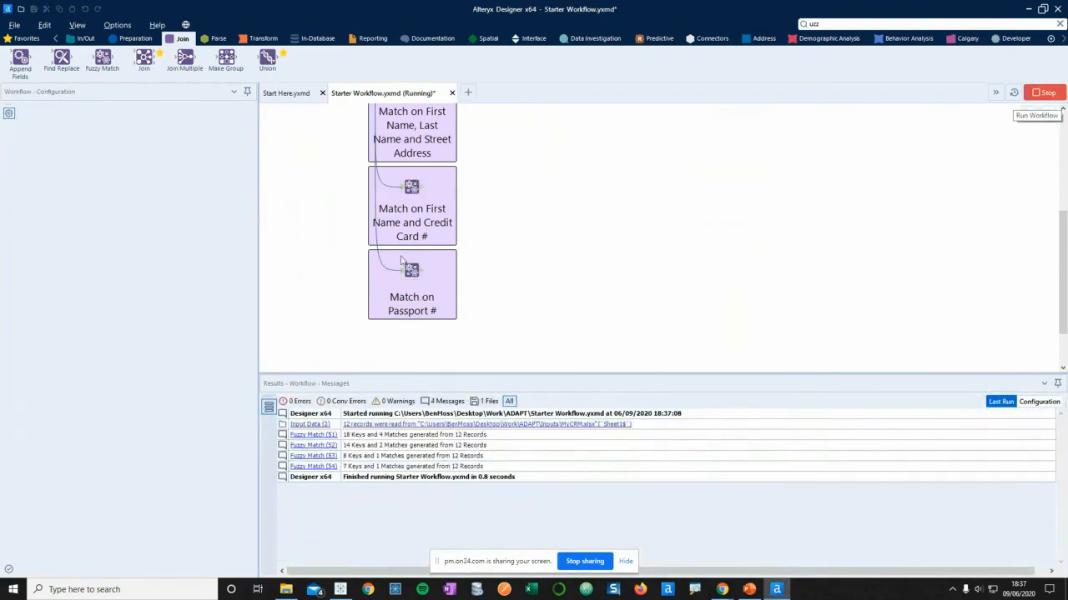
pyautogui.click(624, 338)
pyautogui.click(423, 277)
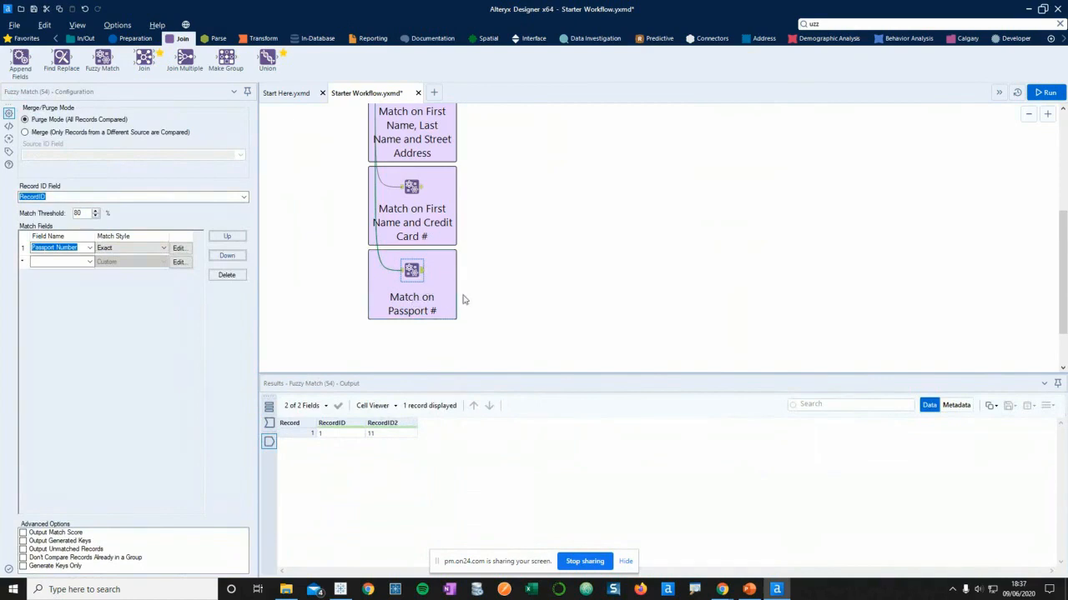
pyautogui.scroll(1, 504, 302)
pyautogui.click(412, 233)
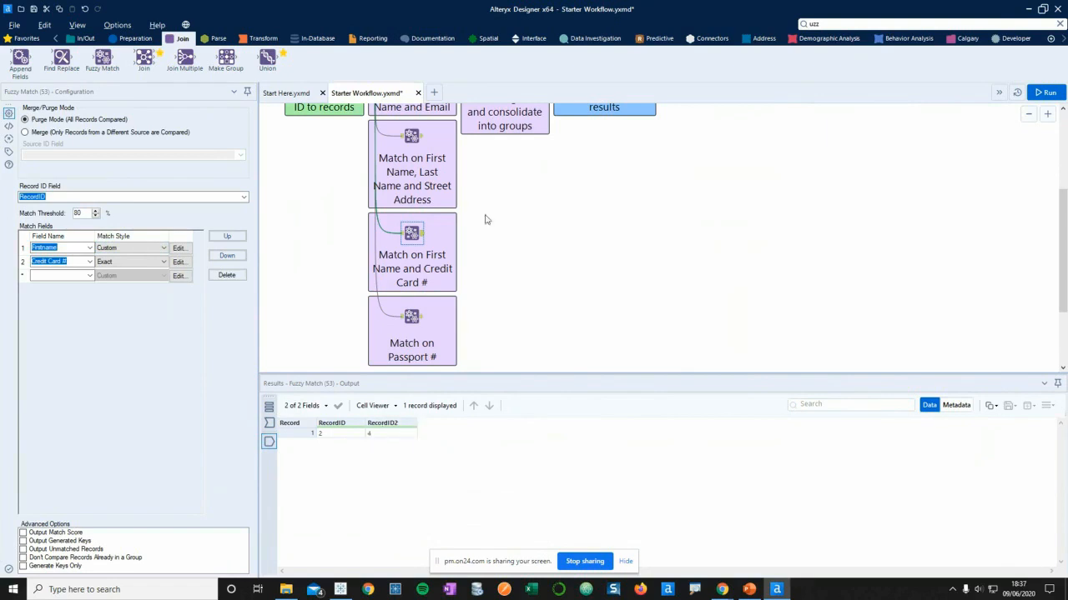
pyautogui.scroll(1, 447, 186)
pyautogui.click(409, 192)
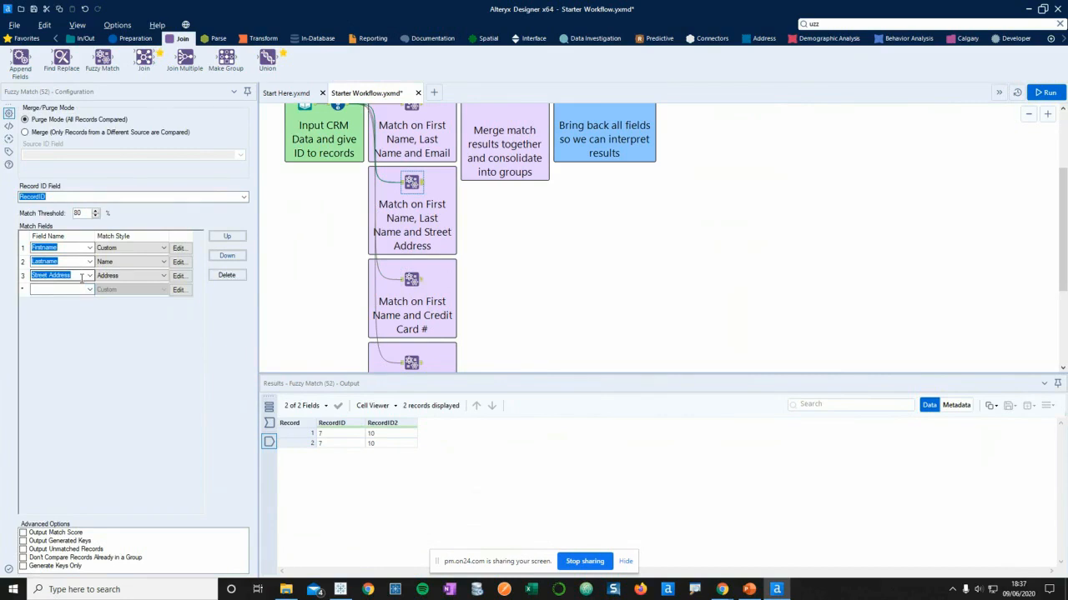
pyautogui.scroll(1, 509, 315)
pyautogui.scroll(1, 509, 314)
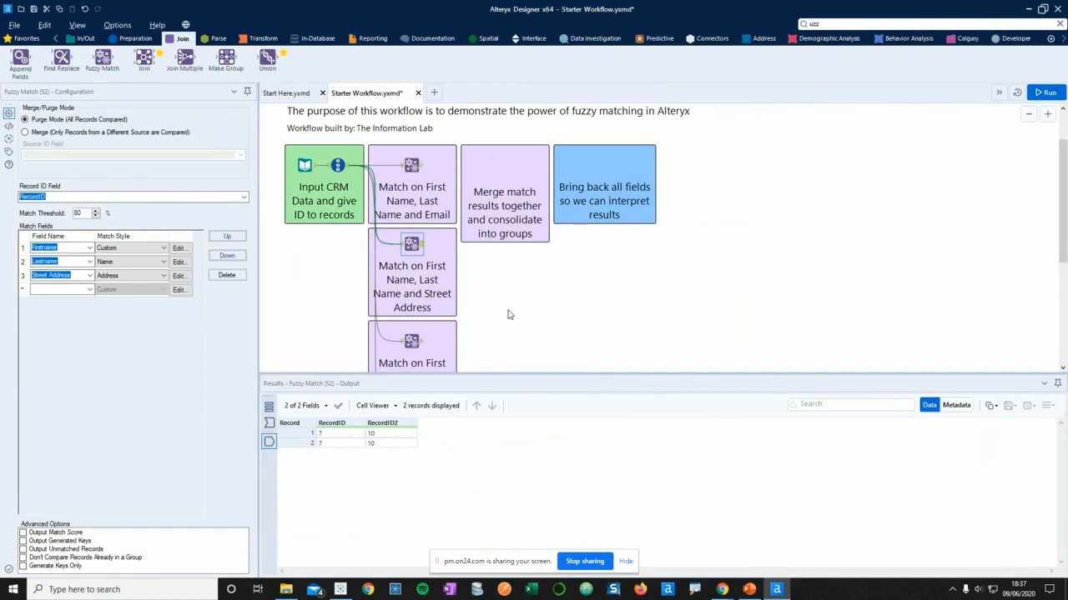
pyautogui.click(1028, 114)
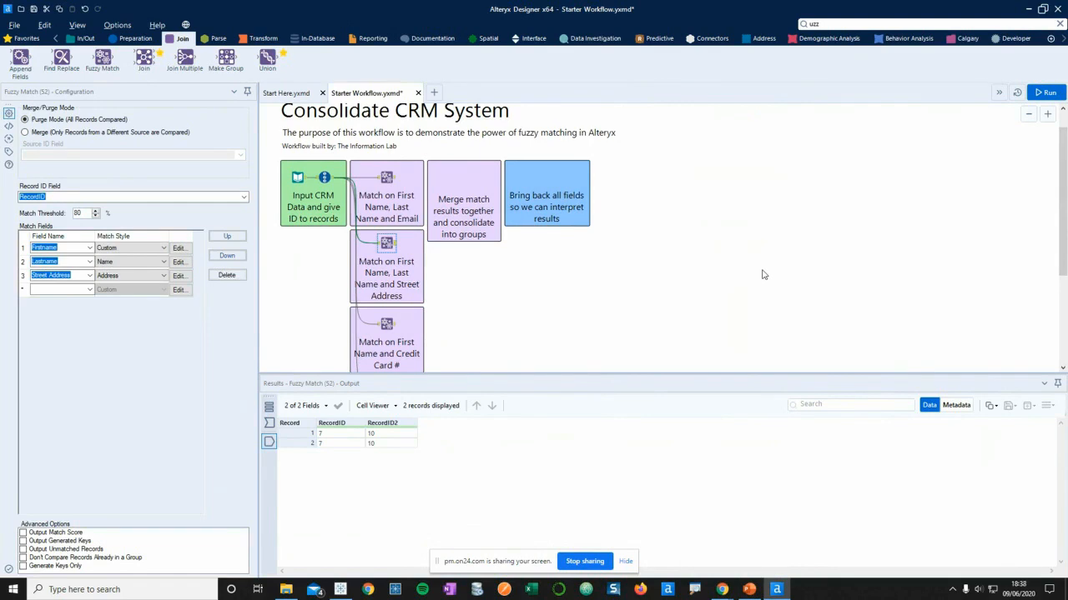
# Switch to the Tableau workbook Visual Steps and review the match diagrams on sheets Fuzzy 1 to Fuzzy 4 and Grouped Contacts
pyautogui.click(342, 590)
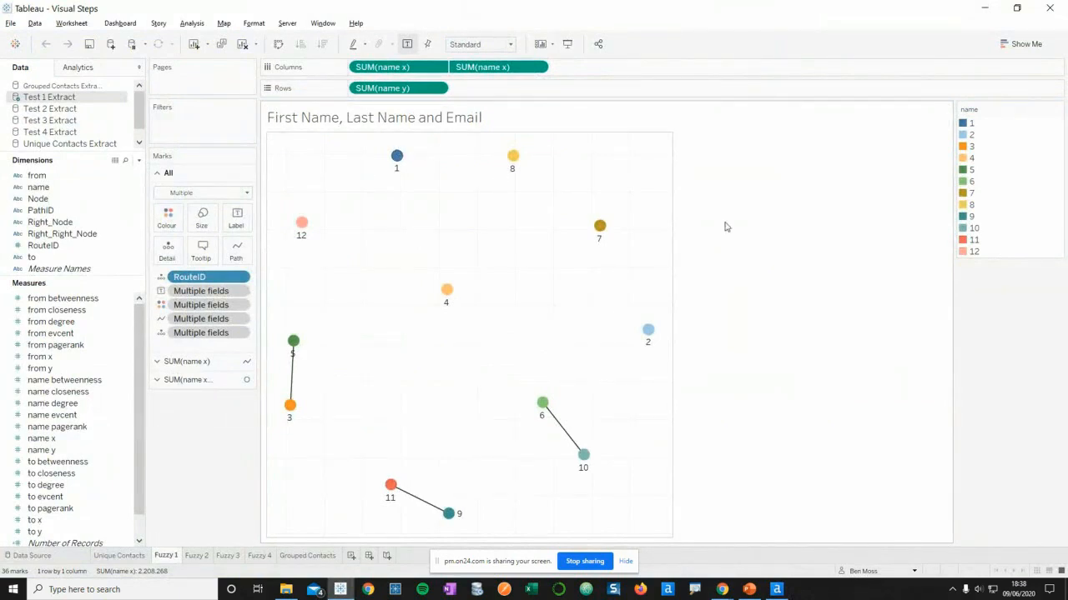
pyautogui.click(197, 556)
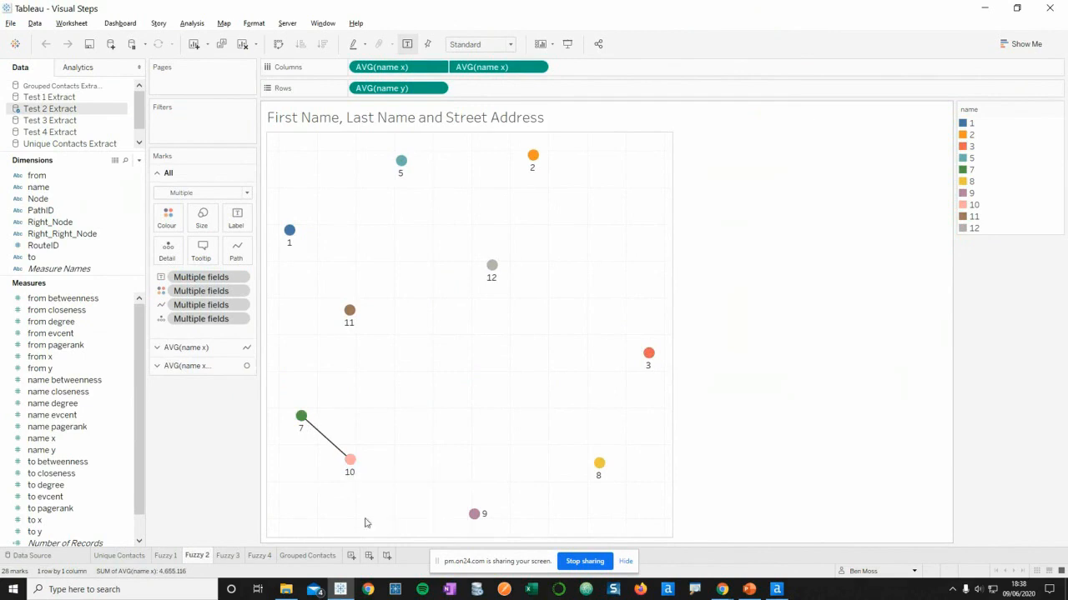
pyautogui.click(230, 556)
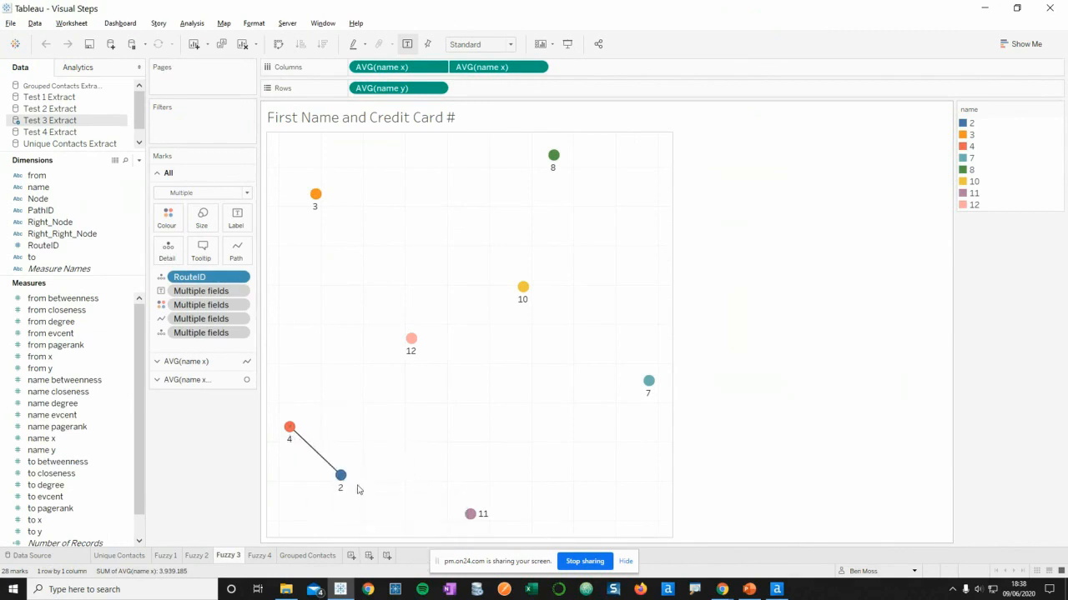
pyautogui.click(268, 556)
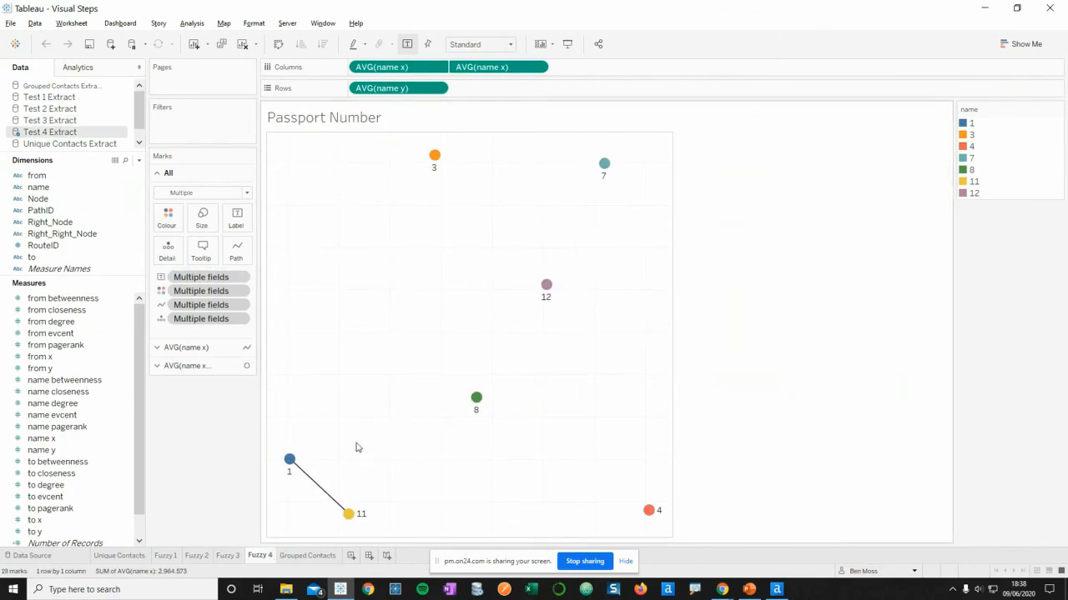
pyautogui.moveTo(281, 422); pyautogui.dragTo(395, 421)
pyautogui.click(306, 556)
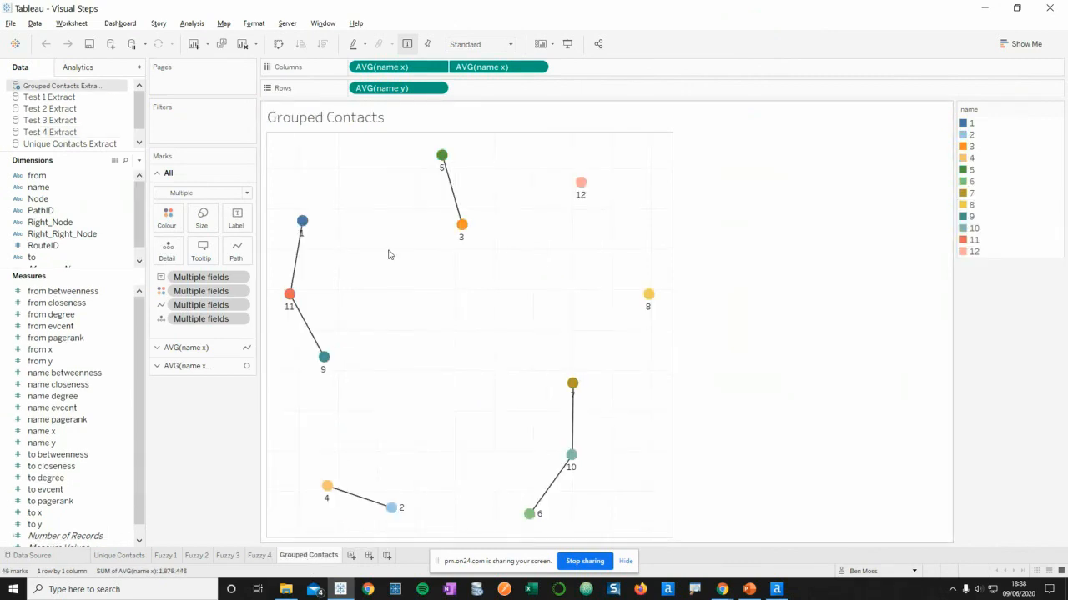
# Compare the linked contacts on the Grouped Contacts sheet with the match diagrams on sheets Fuzzy 3, Fuzzy 2 and Fuzzy 1
pyautogui.moveTo(294, 303)
pyautogui.moveTo(336, 370)
pyautogui.moveTo(300, 306)
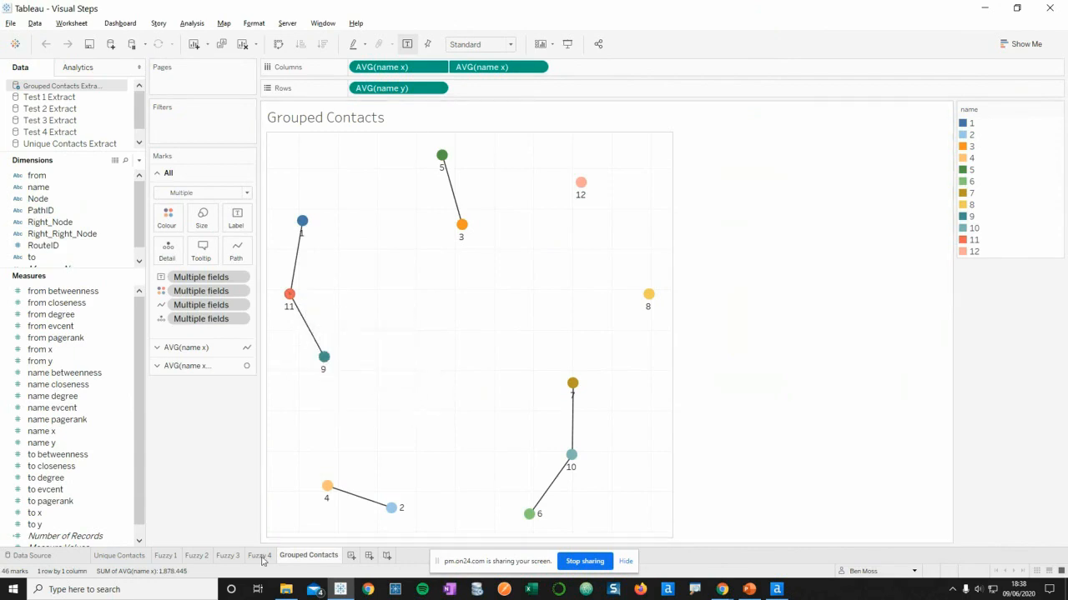
pyautogui.click(229, 556)
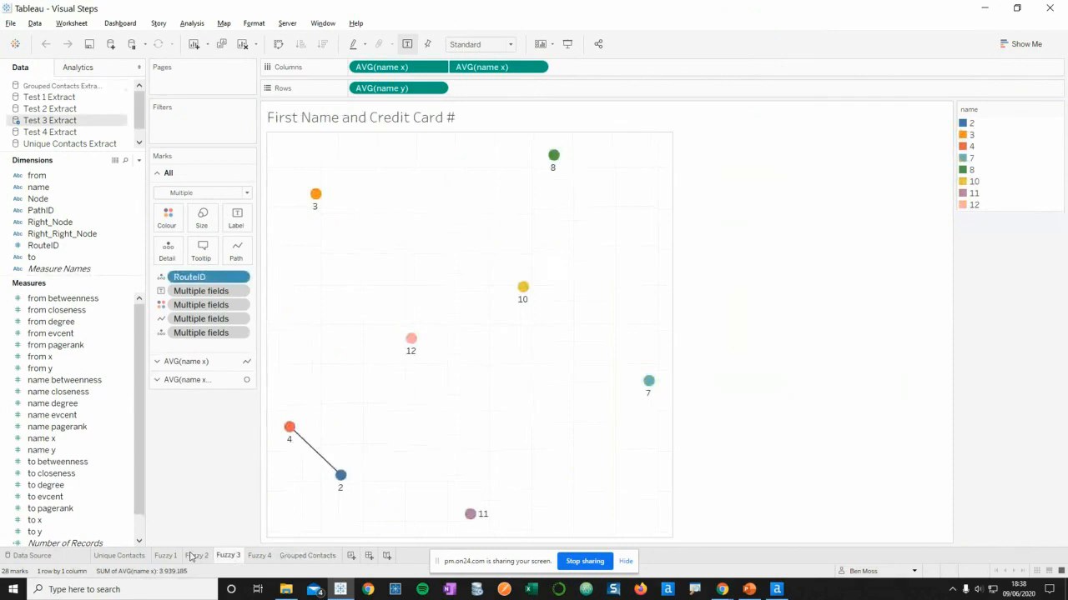
pyautogui.click(197, 556)
pyautogui.click(167, 556)
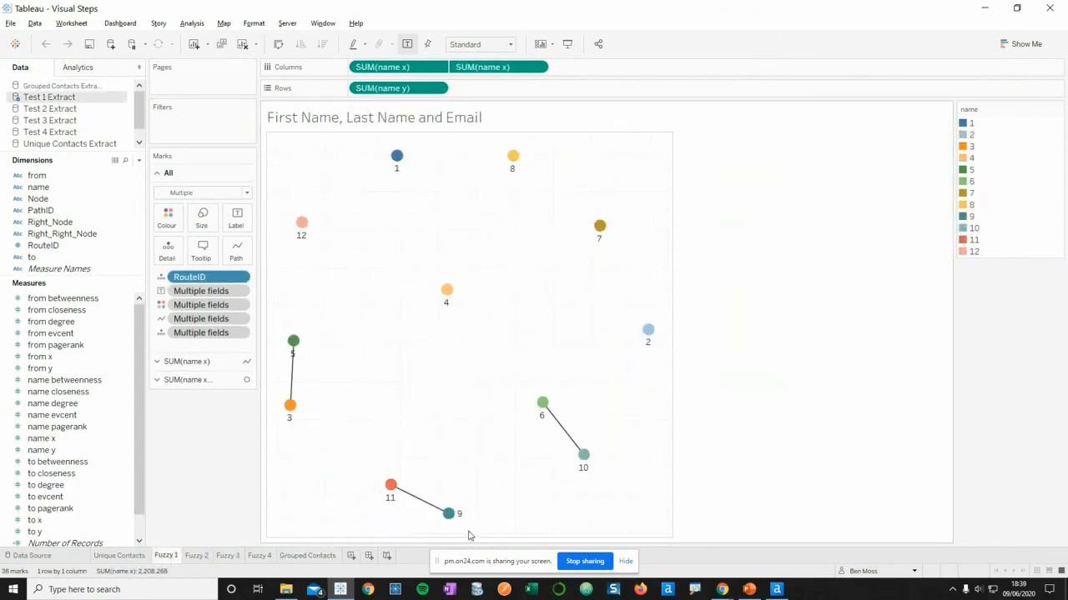
pyautogui.click(284, 556)
pyautogui.moveTo(332, 359)
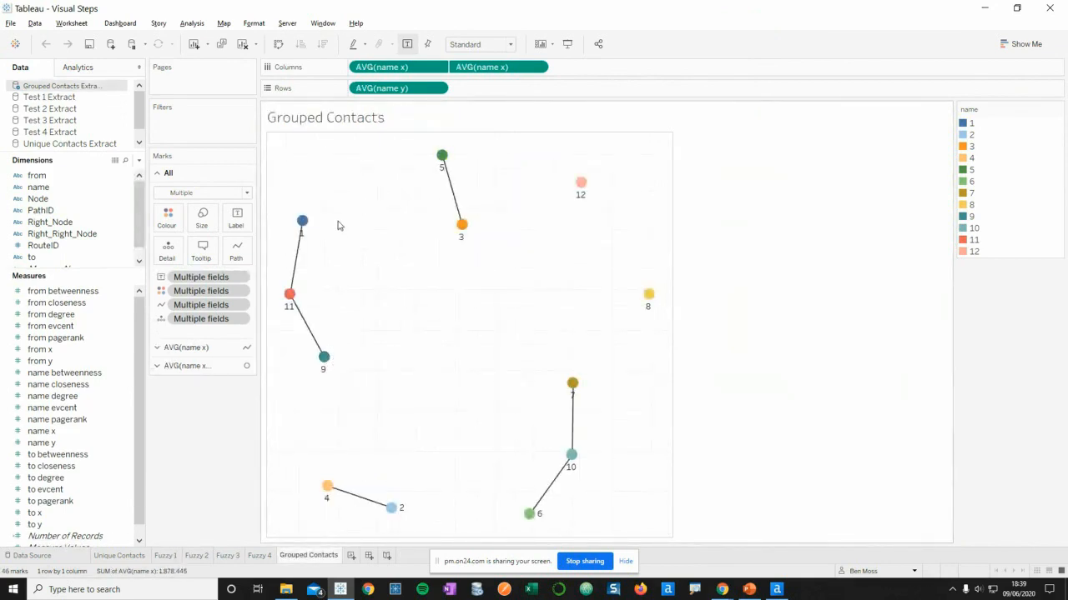
pyautogui.moveTo(276, 201); pyautogui.dragTo(372, 387)
pyautogui.click(440, 378)
pyautogui.moveTo(644, 363); pyautogui.dragTo(641, 439)
# Switch to Alteryx Designer and place a Union tool in the Merge match results container, connected to the name and email Fuzzy Match tool
pyautogui.click(776, 590)
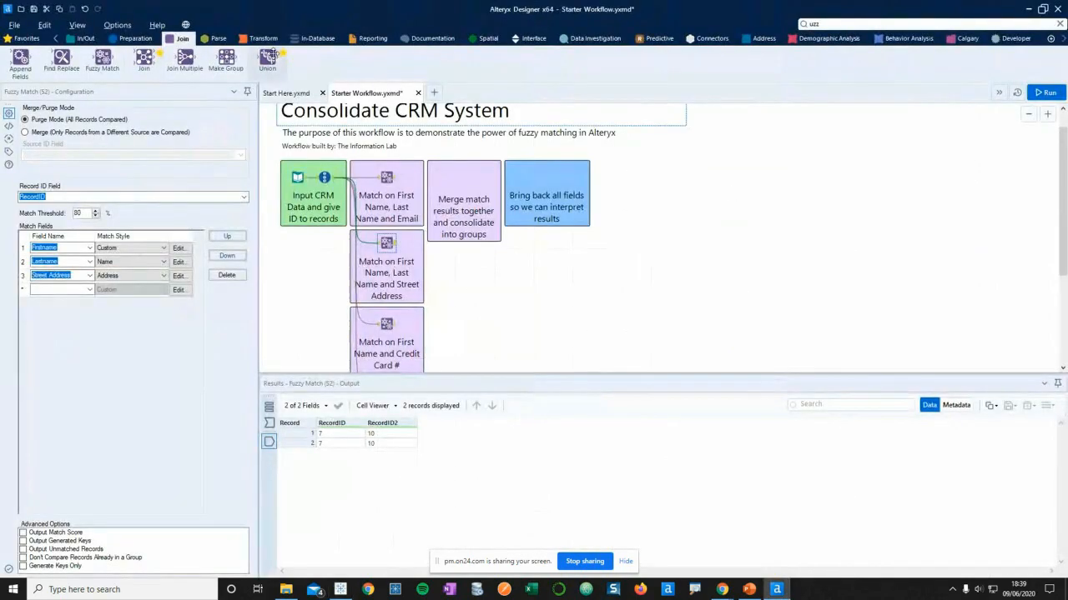
pyautogui.moveTo(267, 58)
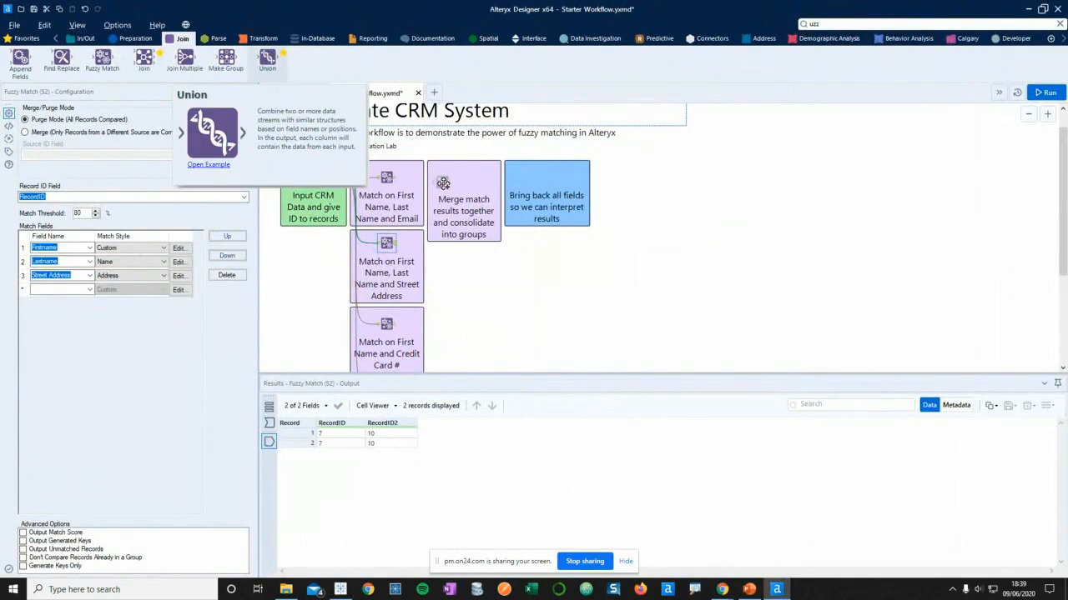
pyautogui.click(445, 189)
pyautogui.moveTo(444, 188); pyautogui.dragTo(442, 178)
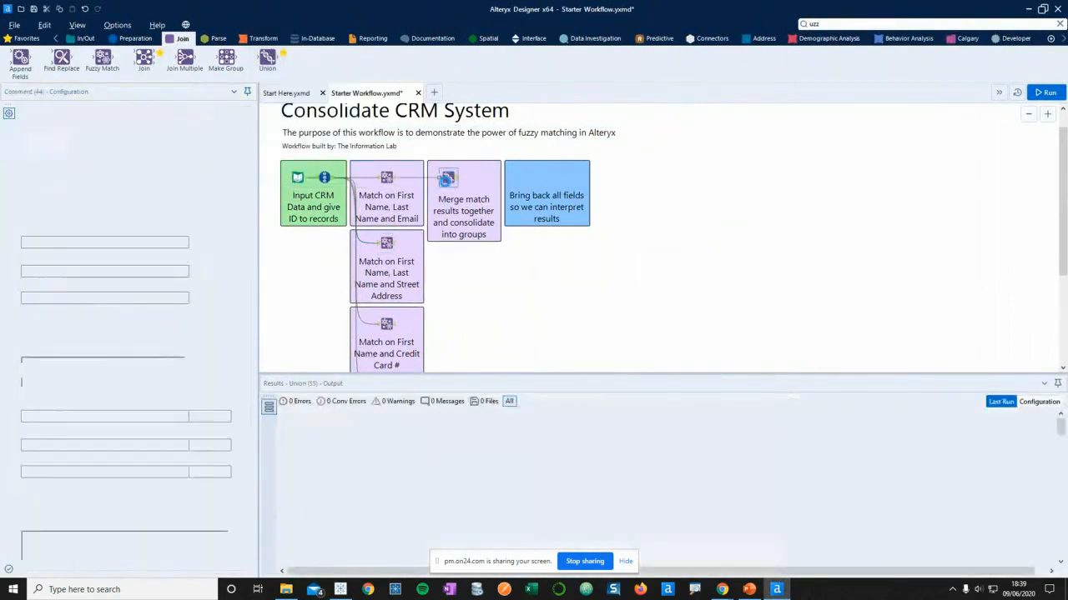
# Connect the street address, credit card and passport Fuzzy Match tools to the Union tool
pyautogui.moveTo(396, 248); pyautogui.dragTo(448, 178)
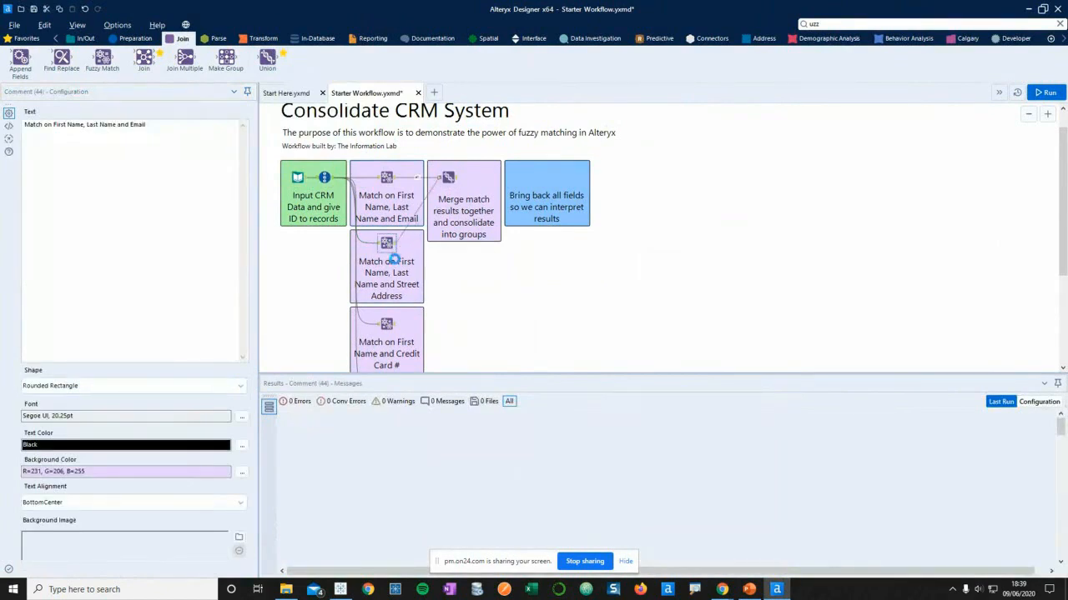
pyautogui.moveTo(414, 320); pyautogui.dragTo(448, 179)
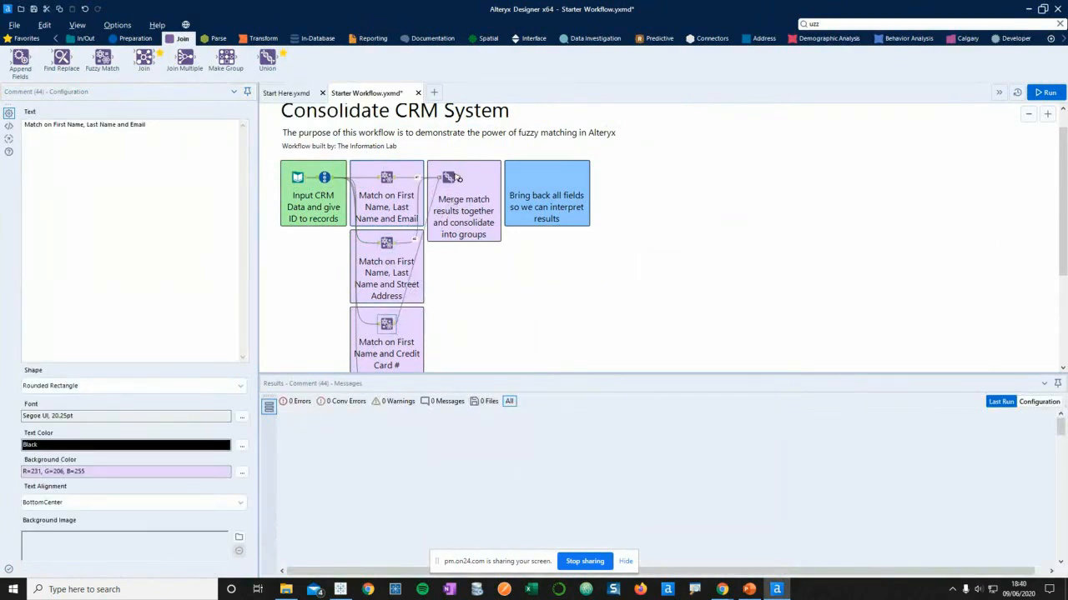
pyautogui.scroll(-1, 465, 269)
pyautogui.scroll(-2, 396, 362)
pyautogui.moveTo(395, 351); pyautogui.dragTo(460, 282)
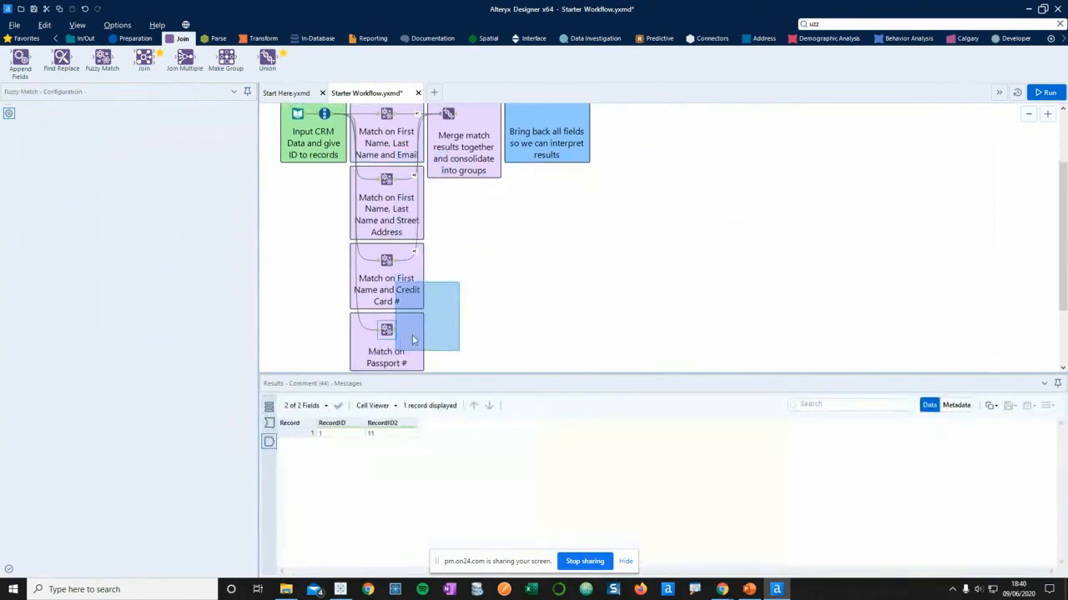
pyautogui.moveTo(396, 332); pyautogui.dragTo(451, 115)
# Place a Make Group tool in the Merge match results container, connected to the Union tool's output
pyautogui.scroll(3, 442, 167)
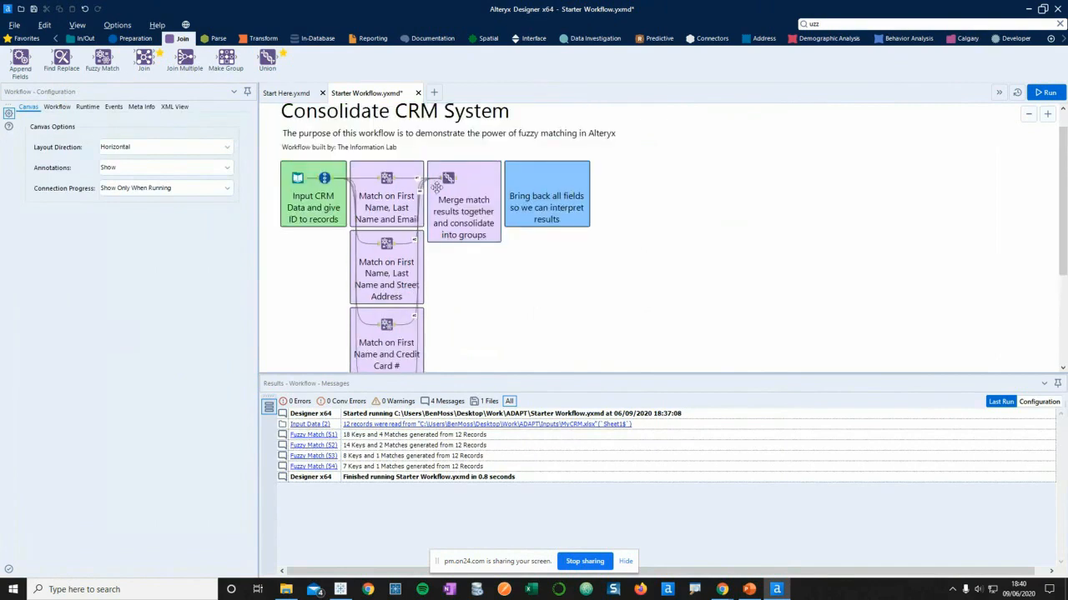
pyautogui.scroll(3, 331, 195)
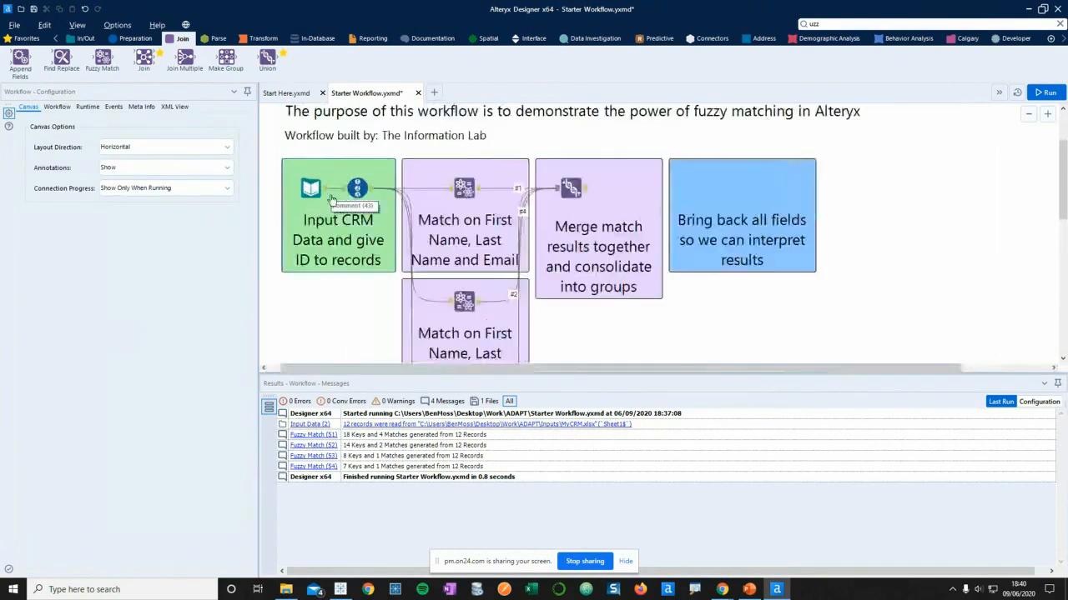
pyautogui.scroll(1, 433, 167)
pyautogui.click(1029, 114)
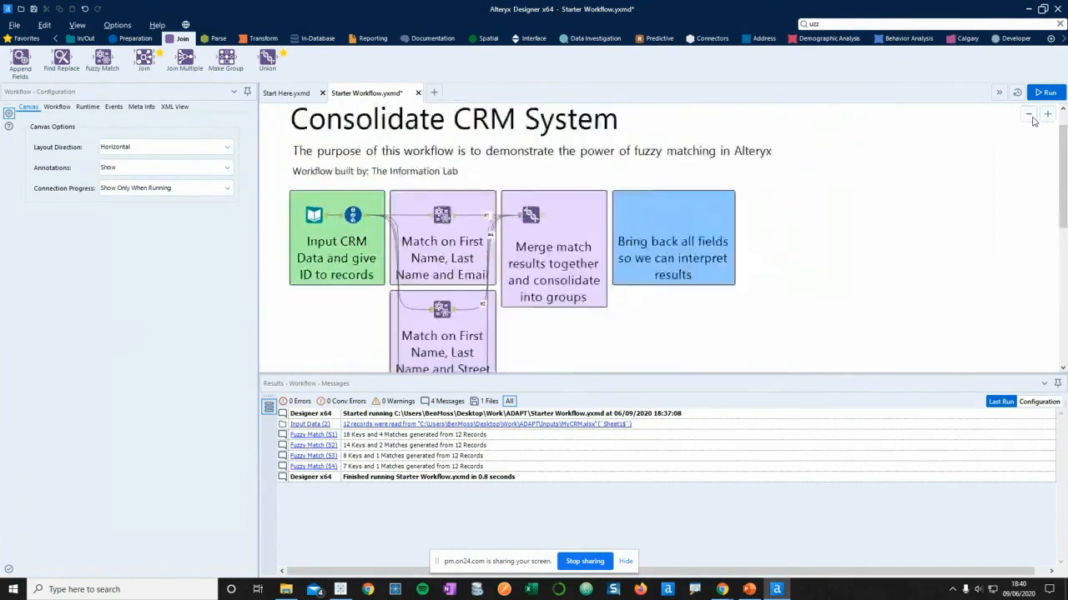
pyautogui.click(1029, 114)
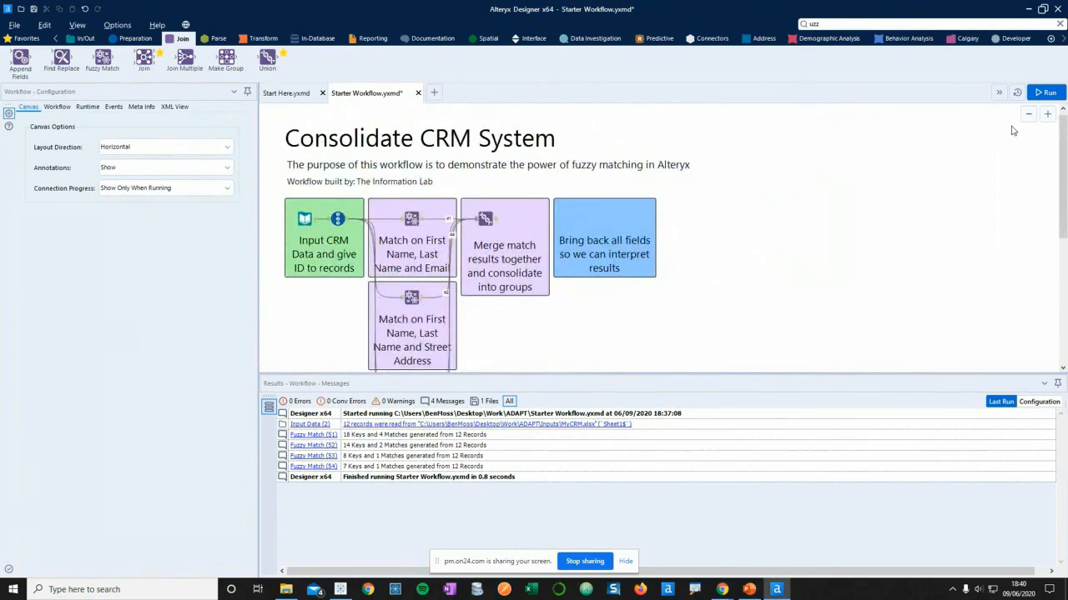
pyautogui.moveTo(230, 67)
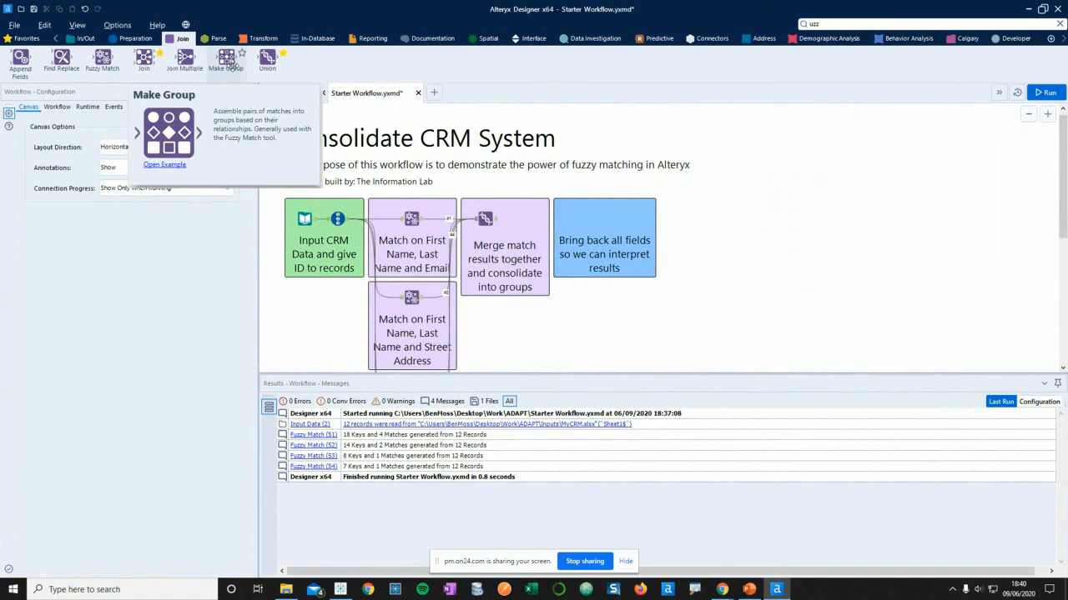
pyautogui.moveTo(528, 225); pyautogui.dragTo(519, 220)
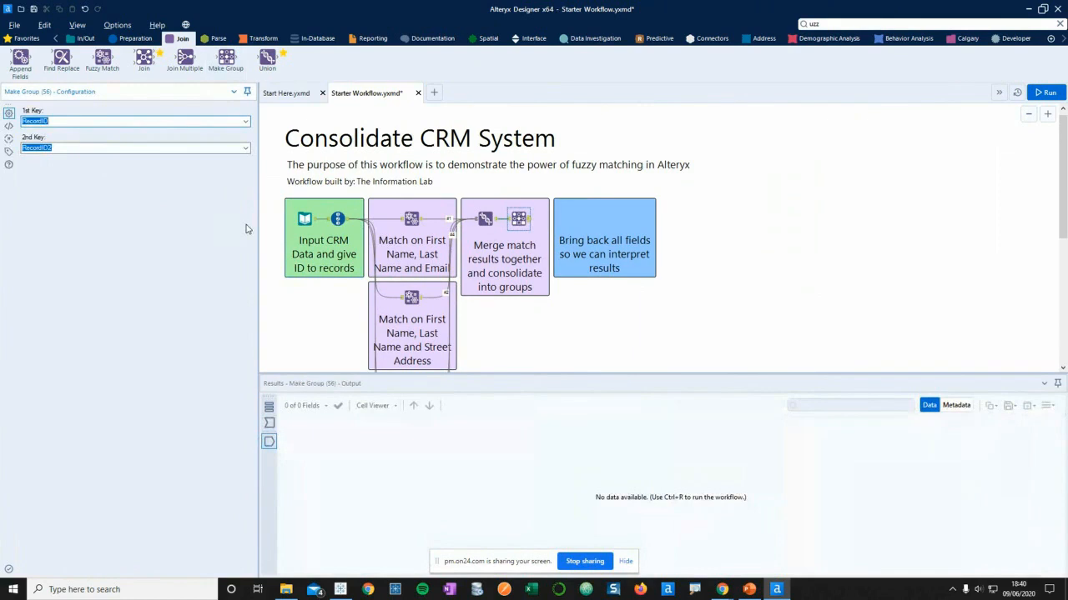
# Keep RecordID as the first key and RecordID2 as the second key of the Make Group tool, and run the workflow
pyautogui.click(246, 123)
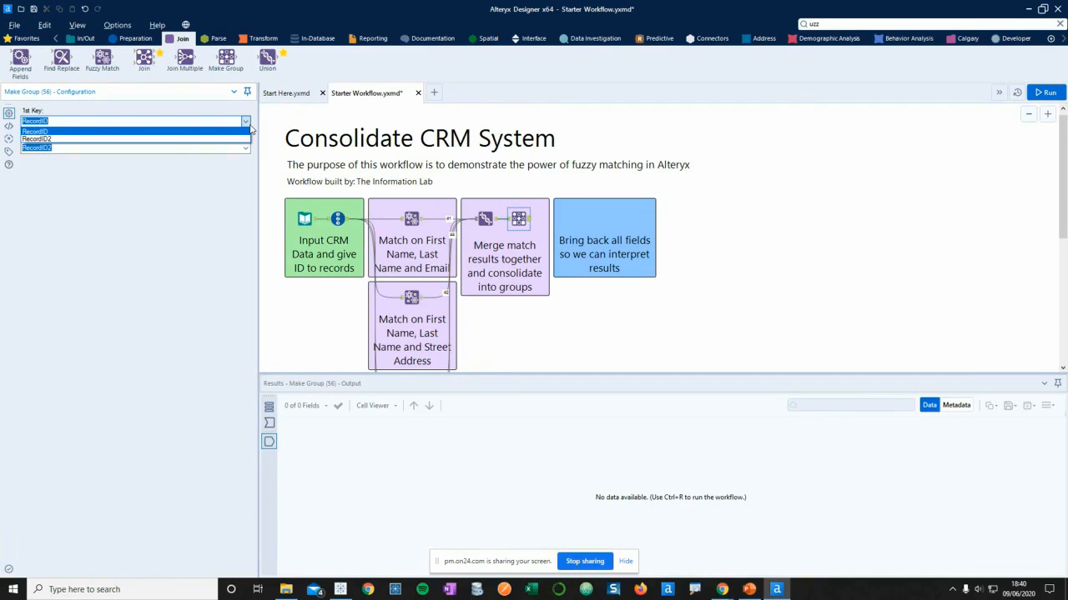
pyautogui.click(211, 122)
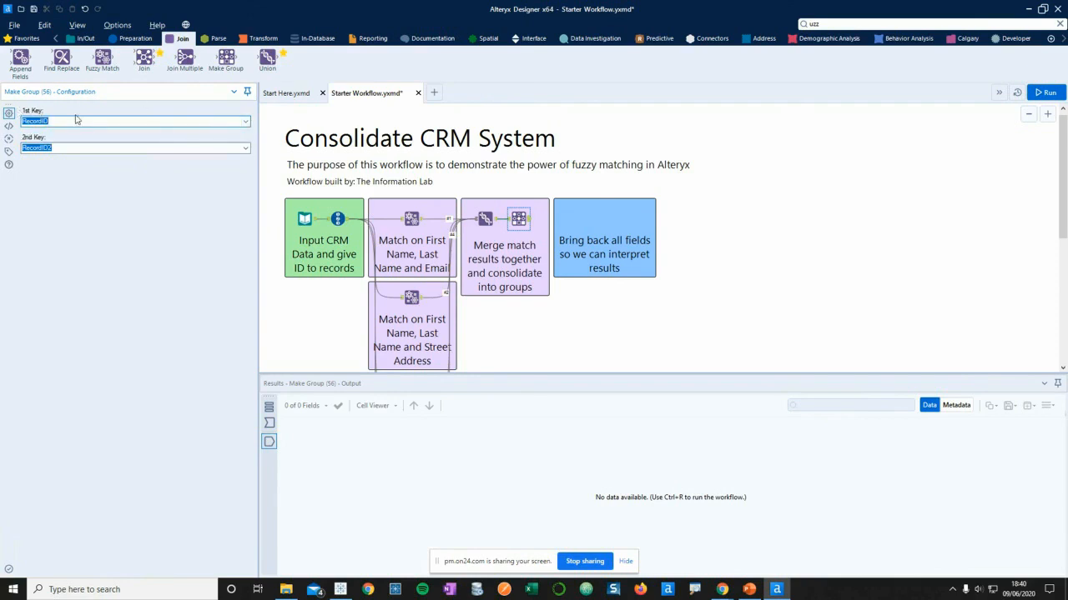
pyautogui.click(111, 147)
pyautogui.click(245, 149)
pyautogui.click(244, 150)
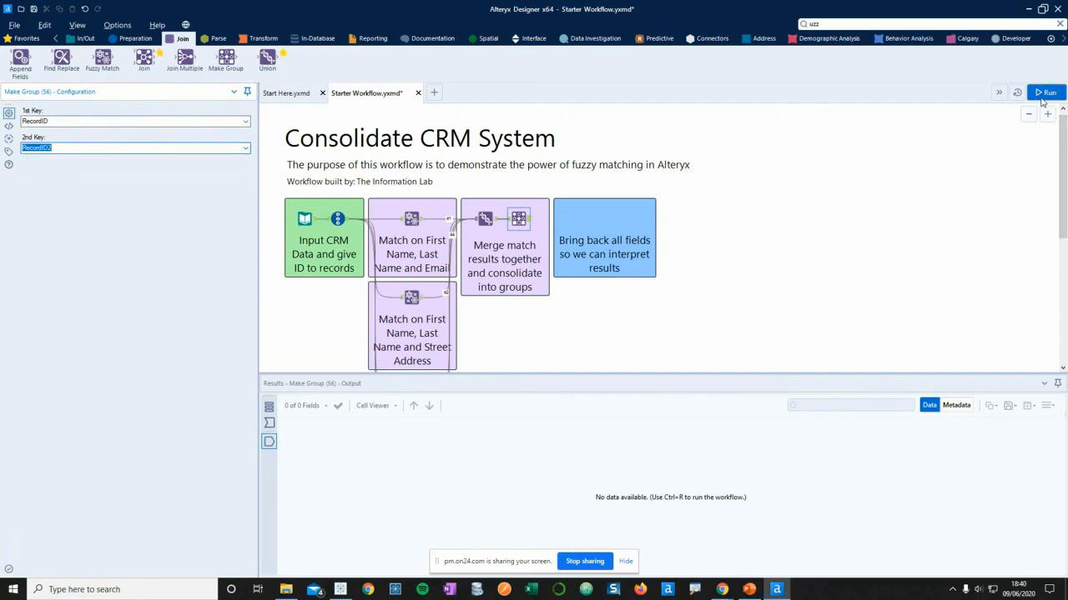
pyautogui.click(1044, 94)
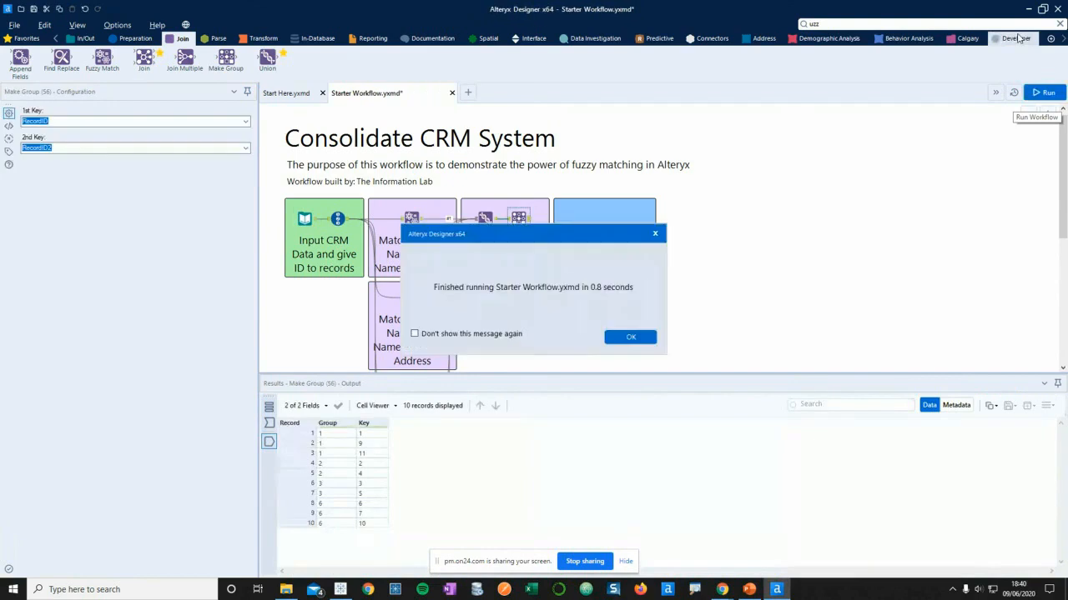
pyautogui.press('Return')
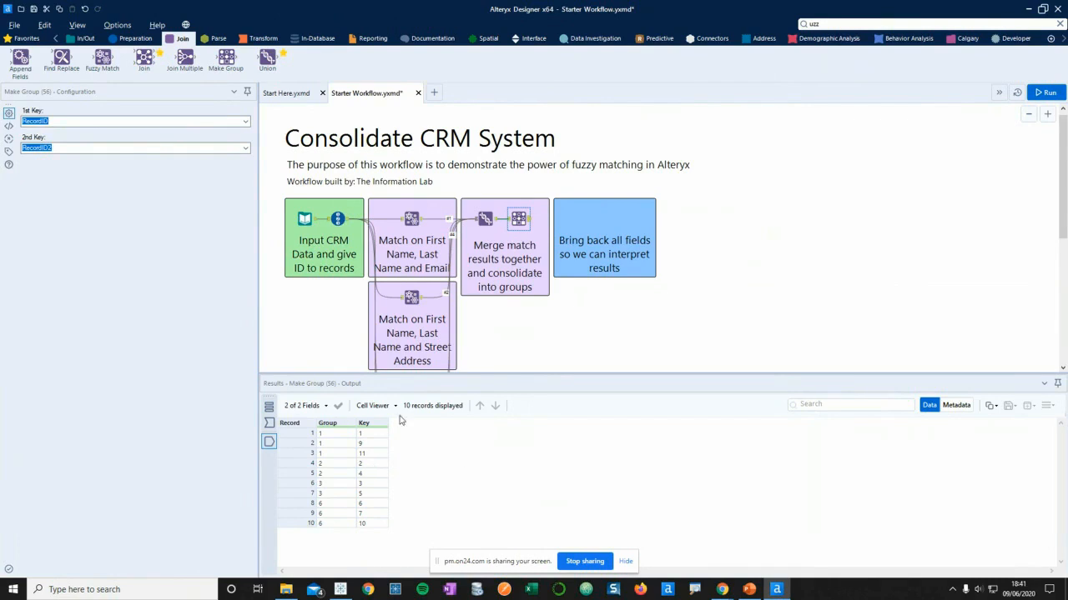
# Place a Join tool in the Bring back all fields container with Make Group as left input and the Record ID tool as right input
pyautogui.click(342, 222)
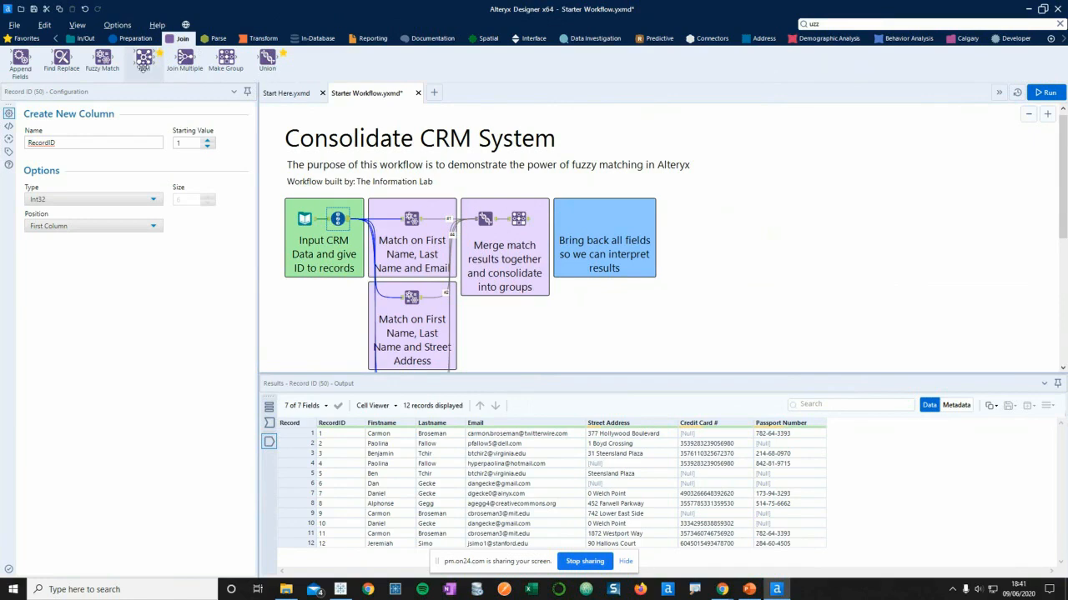
pyautogui.moveTo(143, 60); pyautogui.dragTo(567, 220)
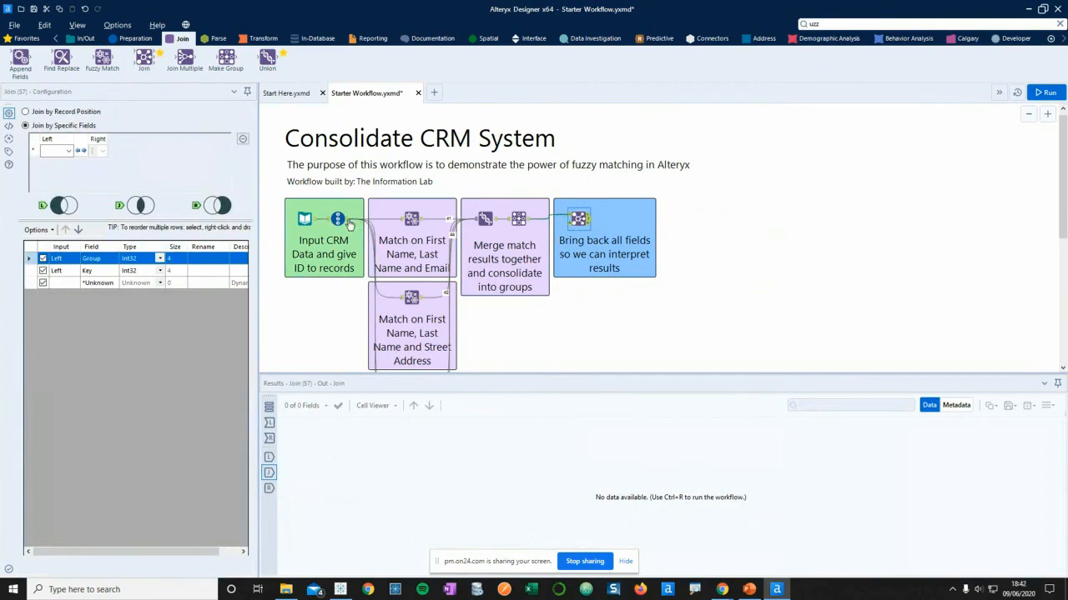
pyautogui.moveTo(370, 223); pyautogui.dragTo(580, 225)
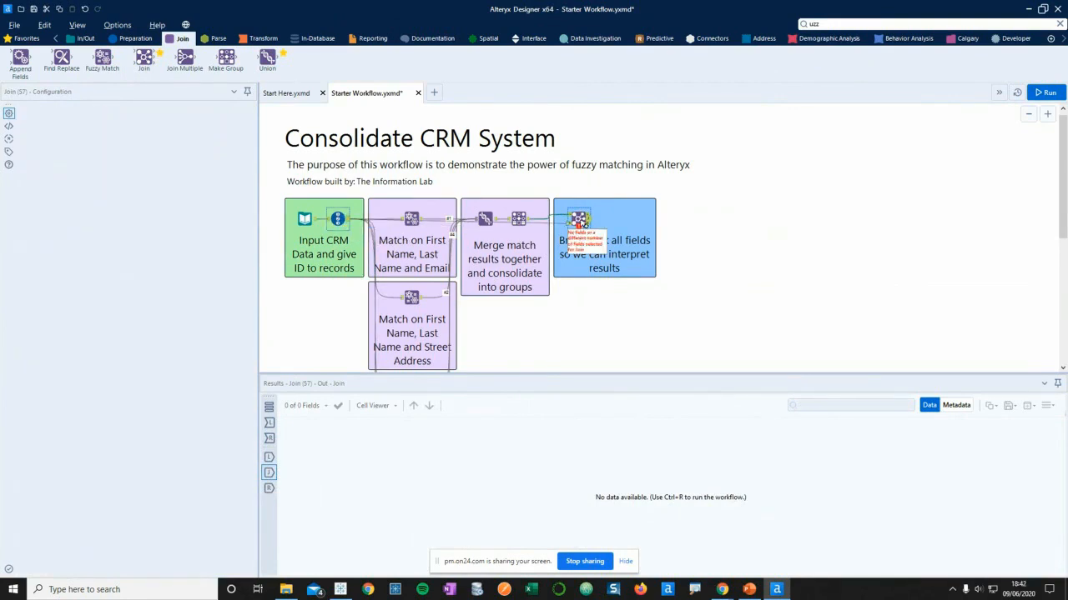
# Join by specific fields, matching the left field Key to the right field RecordID
pyautogui.click(67, 151)
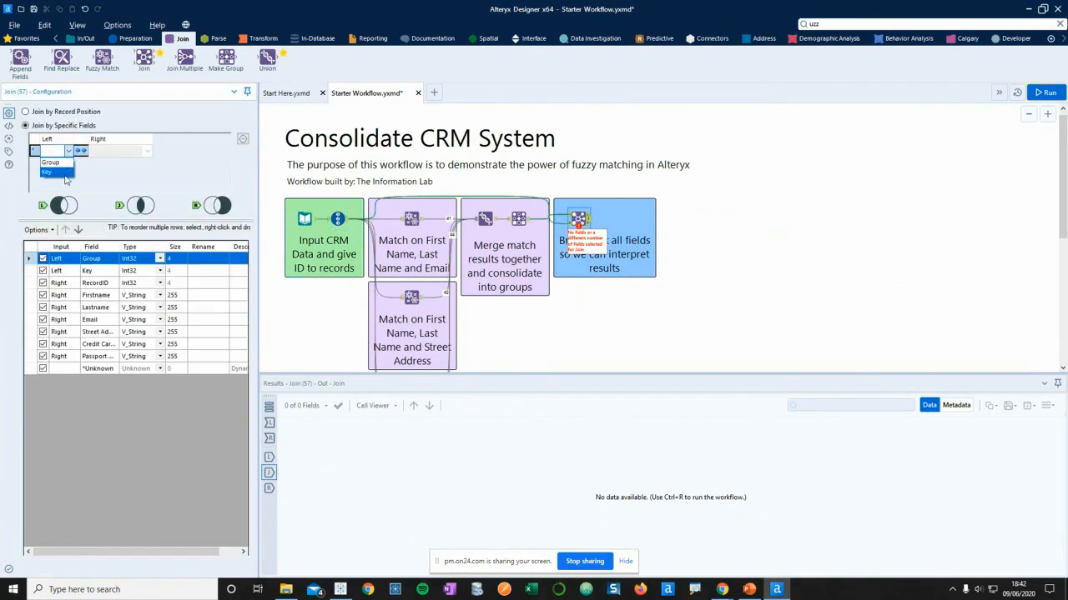
pyautogui.click(61, 174)
pyautogui.click(97, 156)
pyautogui.click(107, 165)
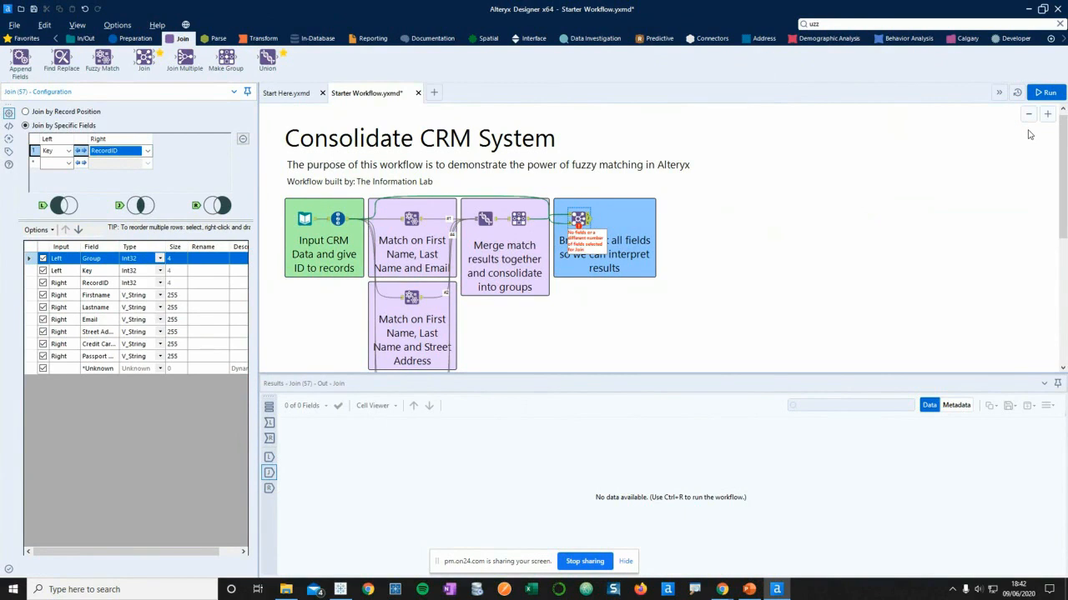
# Place a Sort tool after the Join tool and sort the joined records by Group in ascending order
pyautogui.click(135, 39)
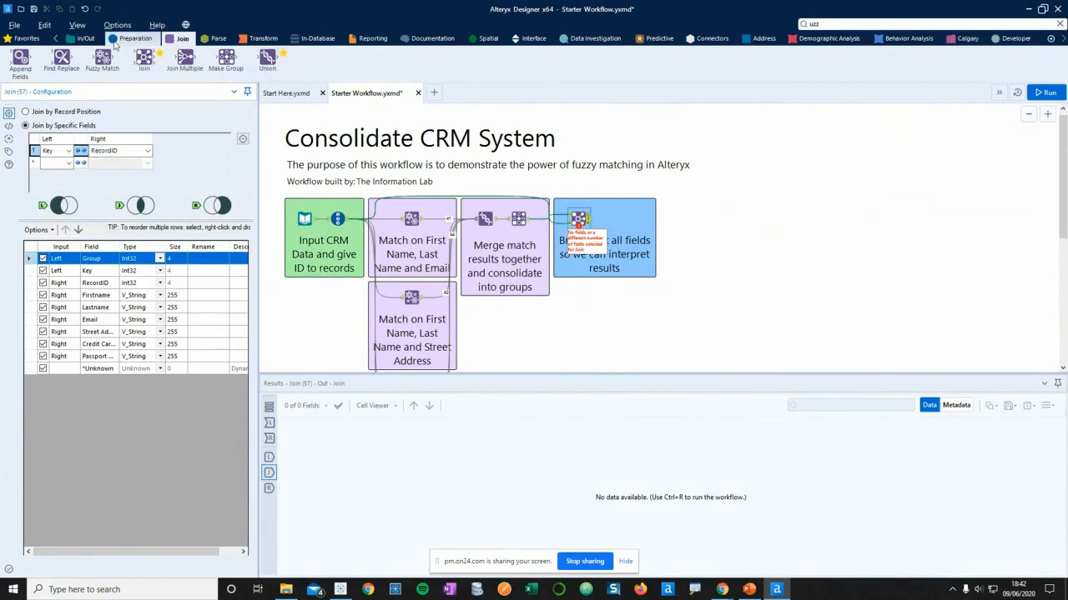
pyautogui.moveTo(679, 59); pyautogui.dragTo(620, 219)
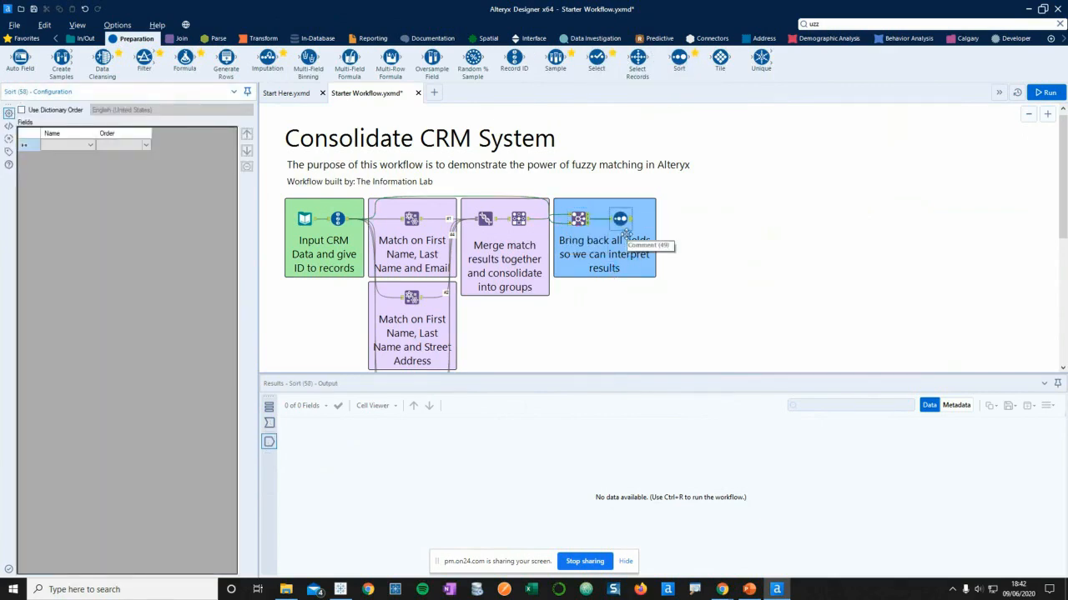
pyautogui.click(83, 145)
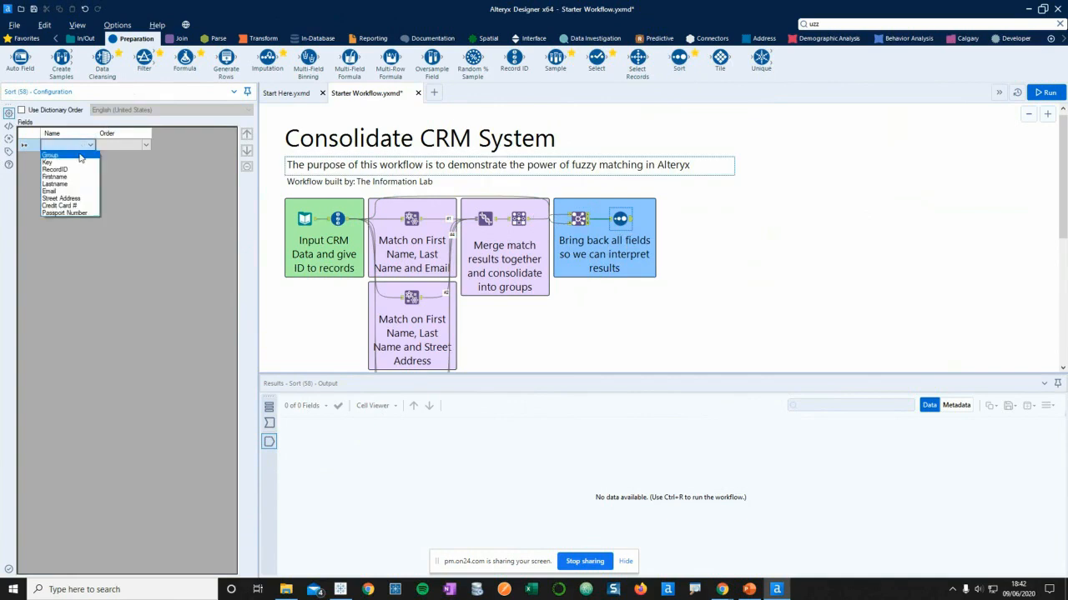
pyautogui.click(79, 156)
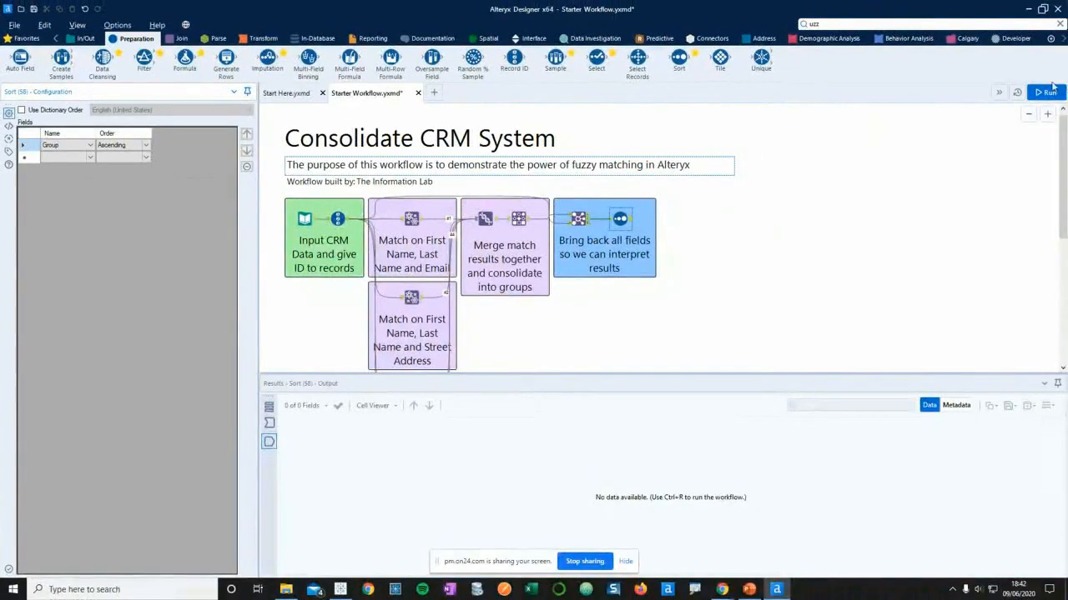
# Run the workflow and examine the sorted contact groups and the Join tool's unmatched right-side records
pyautogui.click(1049, 90)
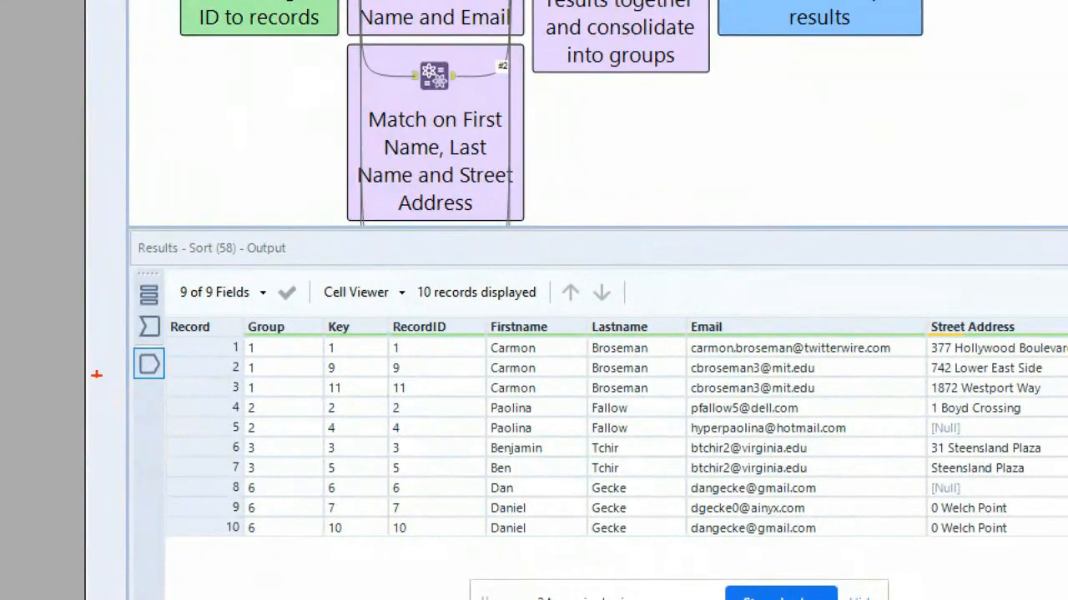
pyautogui.moveTo(239, 314)
pyautogui.mouseDown()
pyautogui.moveTo(236, 384)
pyautogui.moveTo(370, 404)
pyautogui.moveTo(1041, 399)
pyautogui.moveTo(1063, 350)
pyautogui.moveTo(842, 320)
pyautogui.moveTo(281, 321)
pyautogui.moveTo(235, 312)
pyautogui.mouseUp()
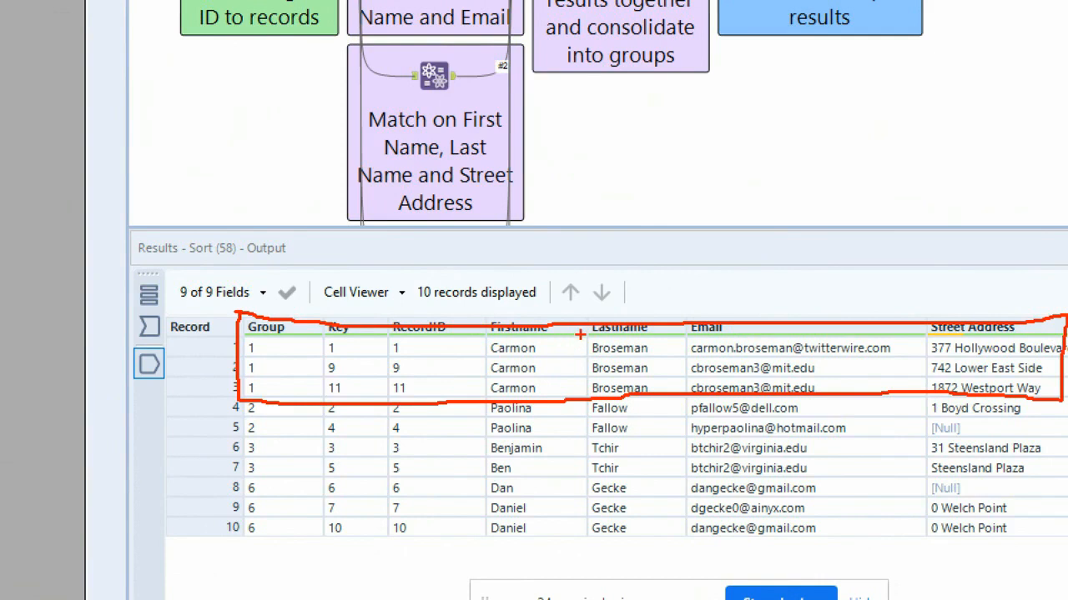
pyautogui.press('Escape')
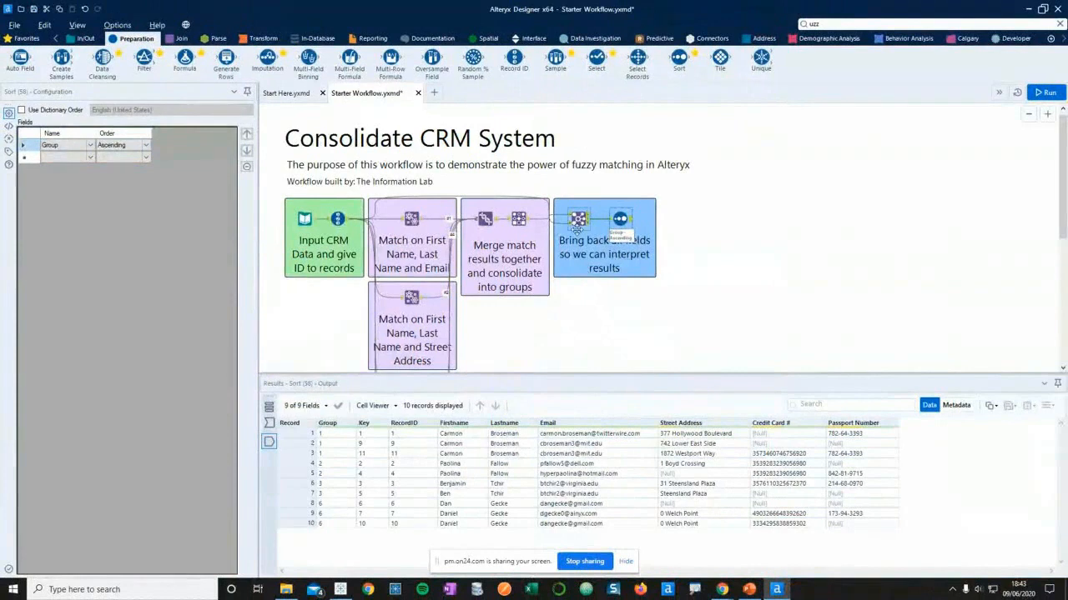
pyautogui.click(582, 220)
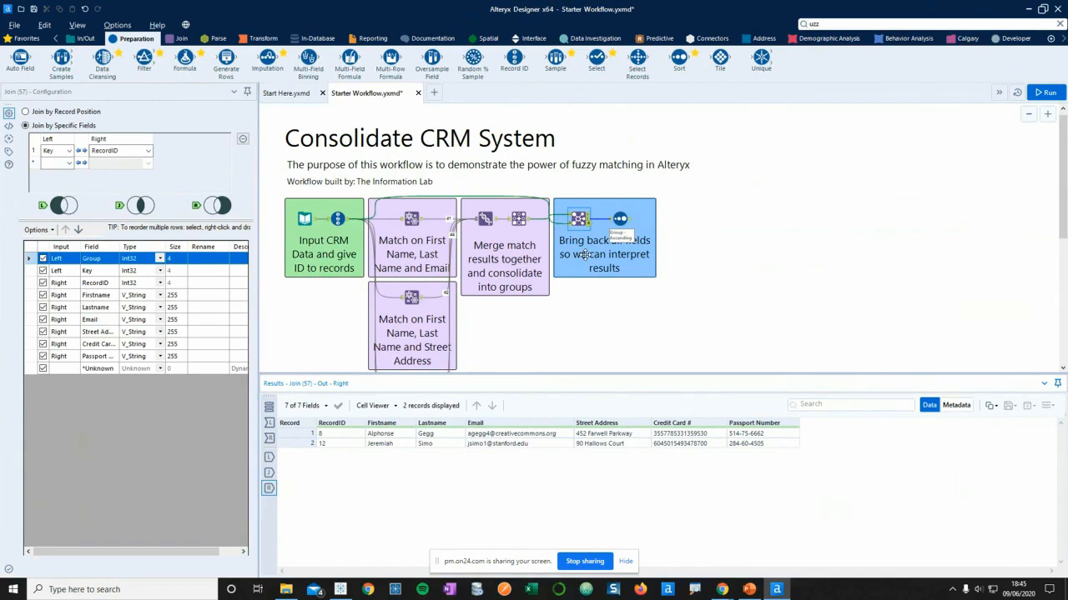
# Switch to the PowerPoint presentation and show the closing Thank You slide, number 8
pyautogui.click(749, 590)
pyautogui.scroll(-4, 133, 477)
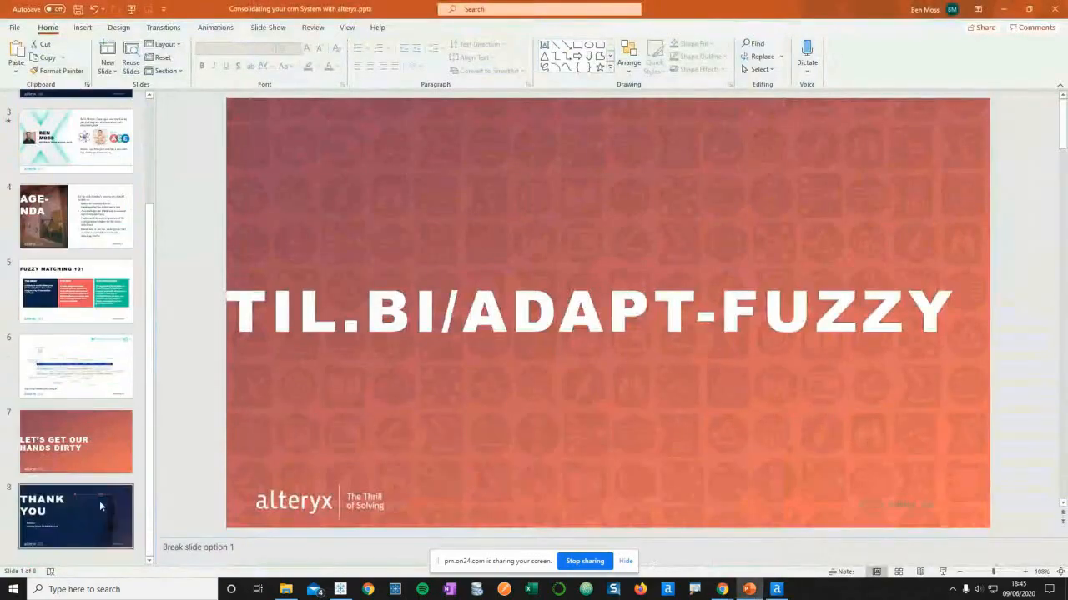
pyautogui.click(101, 500)
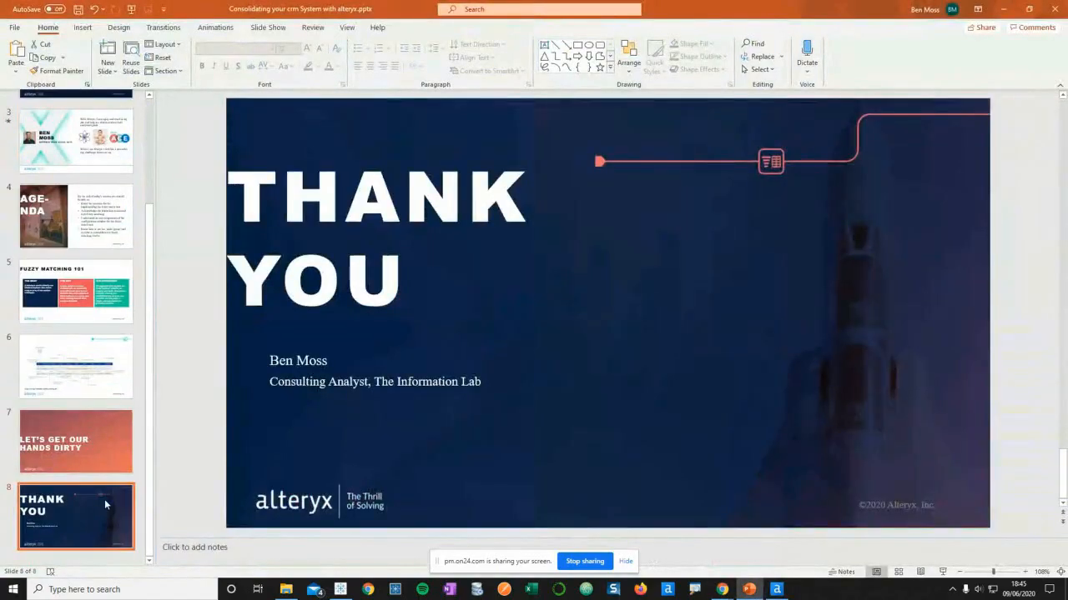